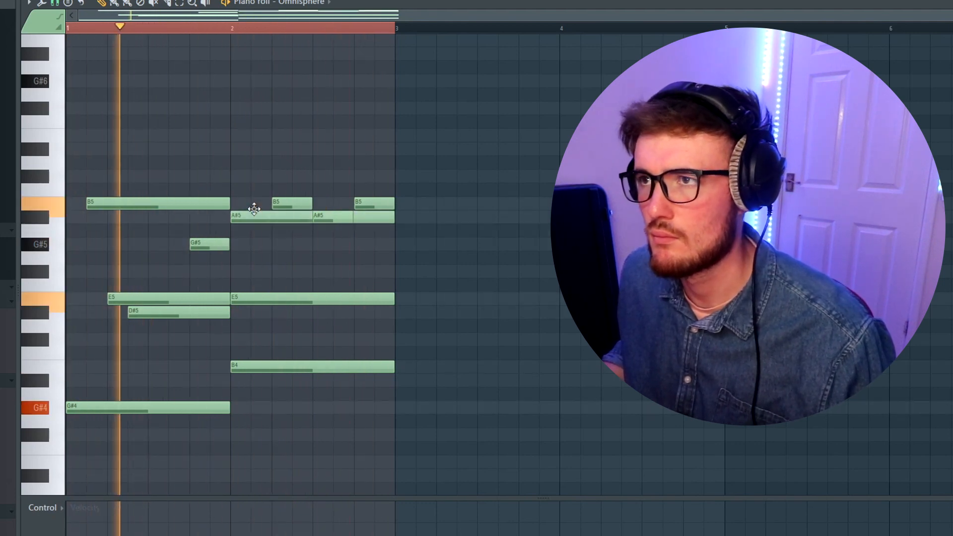
- Move the long E5 note in bar 2 up to F#5 and play the loop
{"action": "key", "text": "space"}
{"action": "mouse_move", "coordinate": [278, 297]}
{"action": "left_mouse_down"}
{"action": "mouse_move", "coordinate": [281, 264]}
{"action": "mouse_move", "coordinate": [281, 278]}
{"action": "left_mouse_up"}
{"action": "key", "text": "space"}
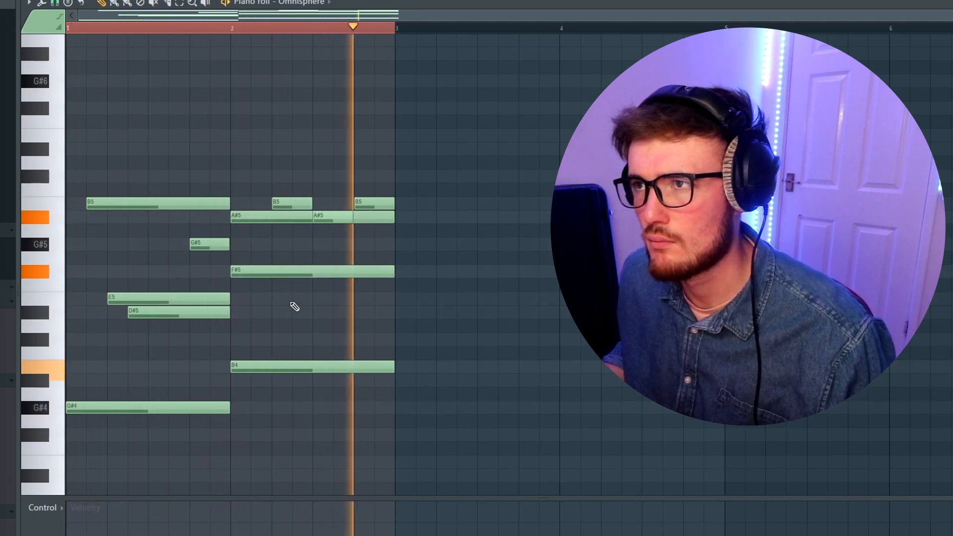
- Add E5 and D#5 notes in the second half of bar 2 and shorten them to follow each other up to the bar's end
{"action": "left_click", "coordinate": [314, 298]}
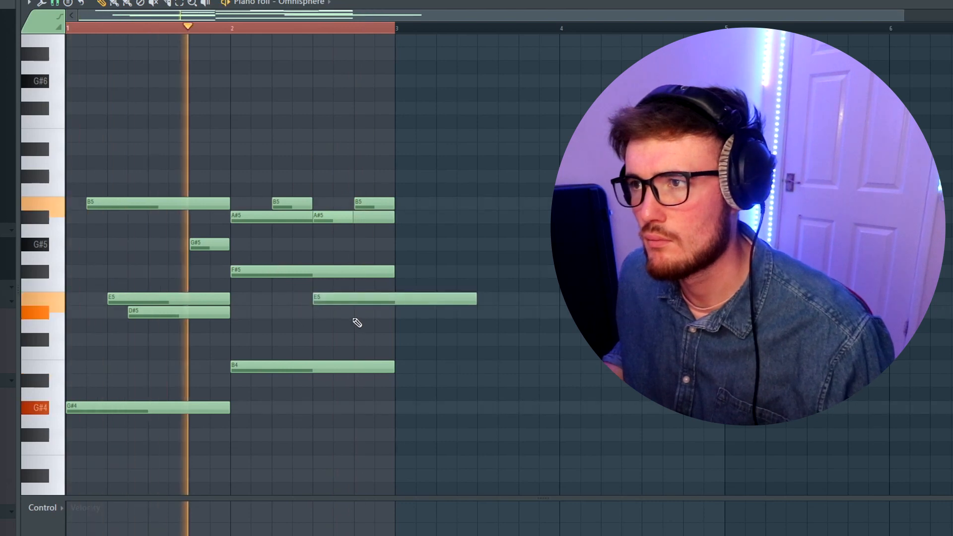
{"action": "left_click", "coordinate": [355, 312]}
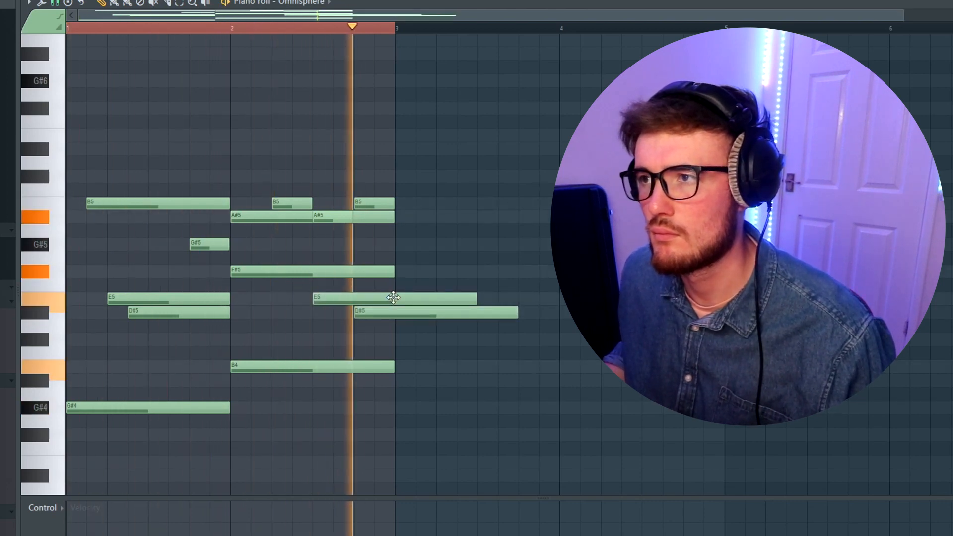
{"action": "key", "text": "space"}
{"action": "left_click_drag", "start_coordinate": [356, 296], "coordinate": [376, 326]}
{"action": "key", "text": "shift+d"}
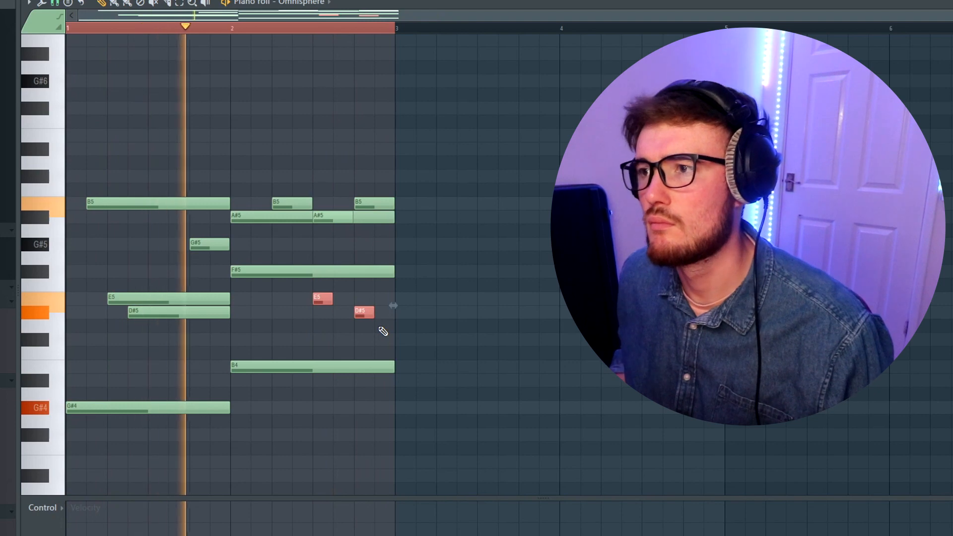
{"action": "key", "text": "space"}
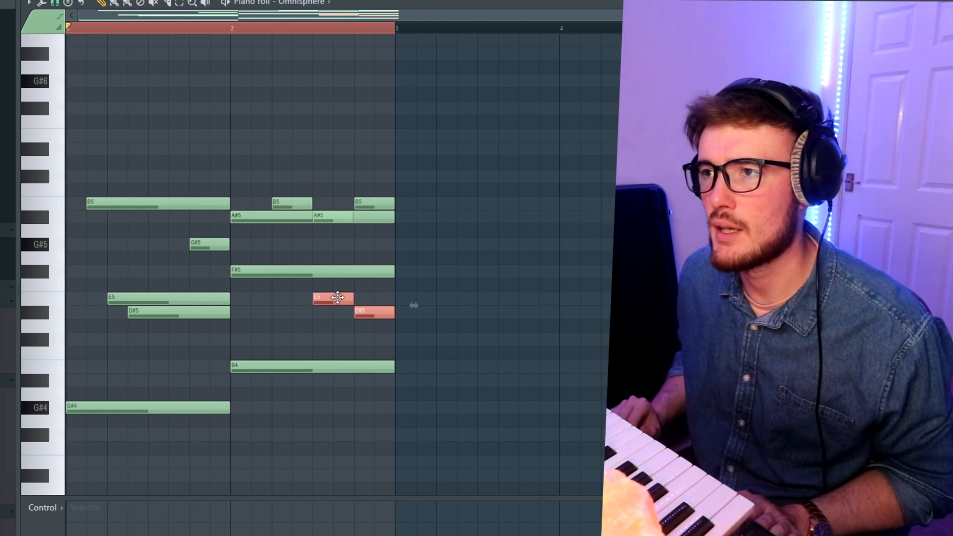
- Double the short E5 and D#5 notes of bar 2 one octave higher as E6 and D#6, and play the loop
{"action": "key", "text": "ctrl+Up"}
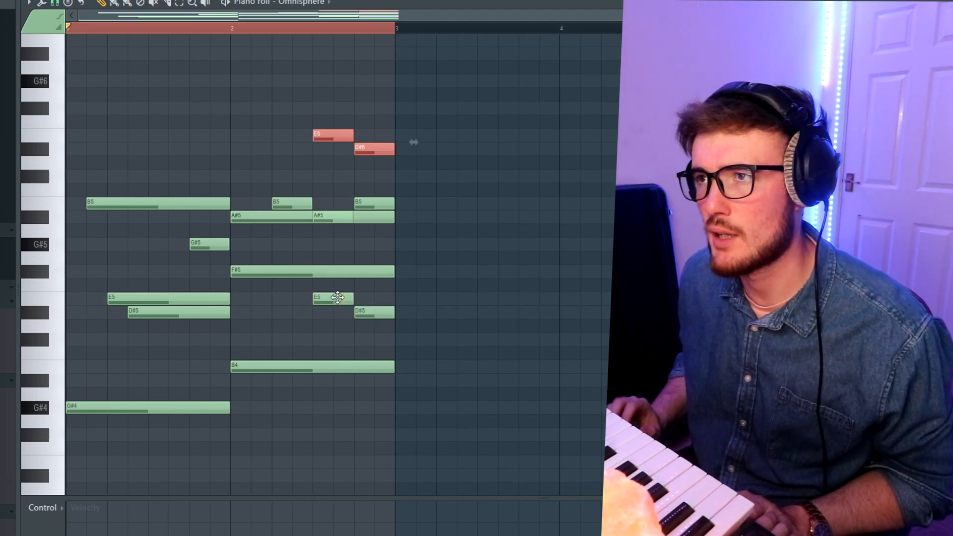
{"action": "key", "text": "space"}
{"action": "mouse_move", "coordinate": [307, 117]}
{"action": "left_mouse_down"}
{"action": "mouse_move", "coordinate": [395, 171]}
{"action": "mouse_move", "coordinate": [397, 184]}
{"action": "left_mouse_up"}
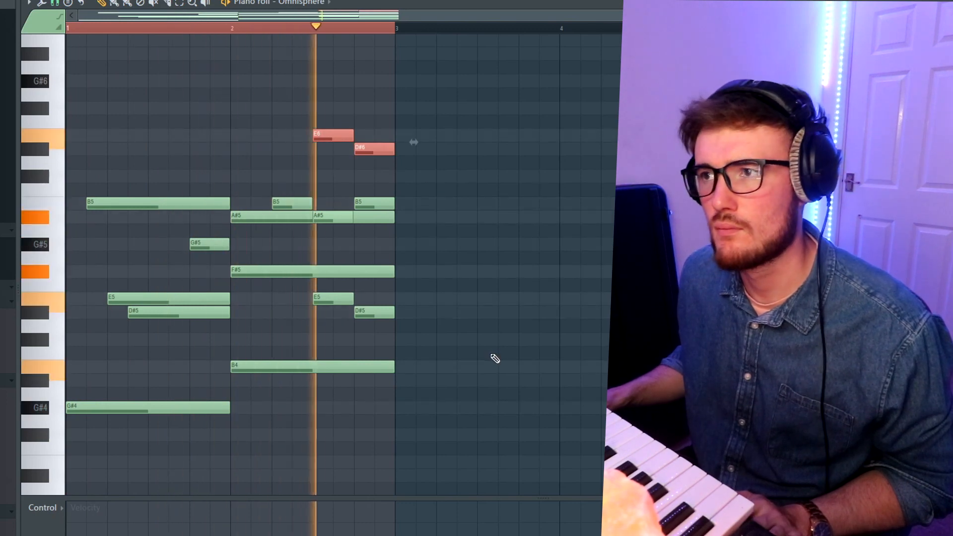
- Duplicate the whole two-bar melody into bars 3 and 4
{"action": "key", "text": "ctrl+a"}
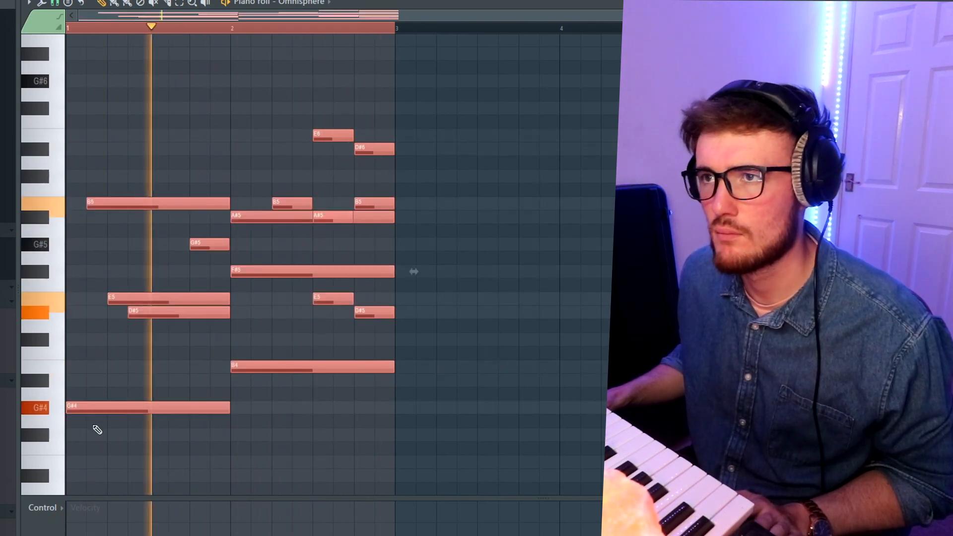
{"action": "key", "text": "space"}
{"action": "key", "text": "ctrl+b"}
{"action": "key", "text": "ctrl+a"}
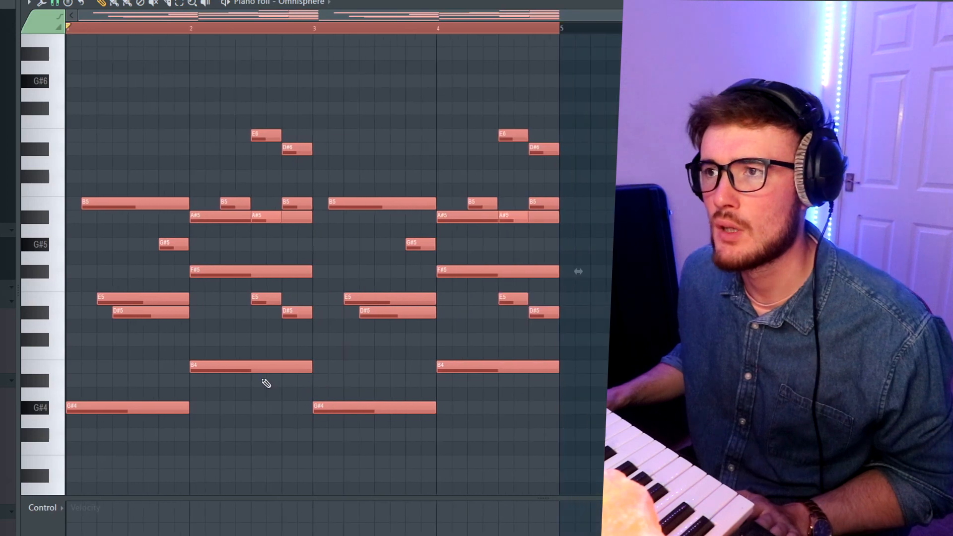
- Replace the duplicated notes in bar 4 with staggered A#4, C#5, E5 and G#5 notes and a closing D#5
{"action": "left_click_drag", "start_coordinate": [609, 76], "coordinate": [444, 440]}
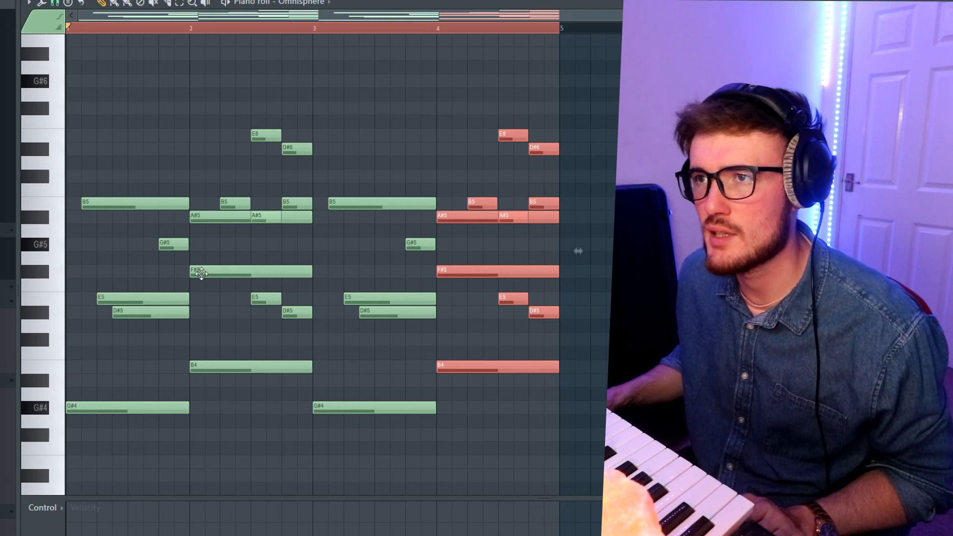
{"action": "left_click_drag", "start_coordinate": [616, 464], "coordinate": [445, 102]}
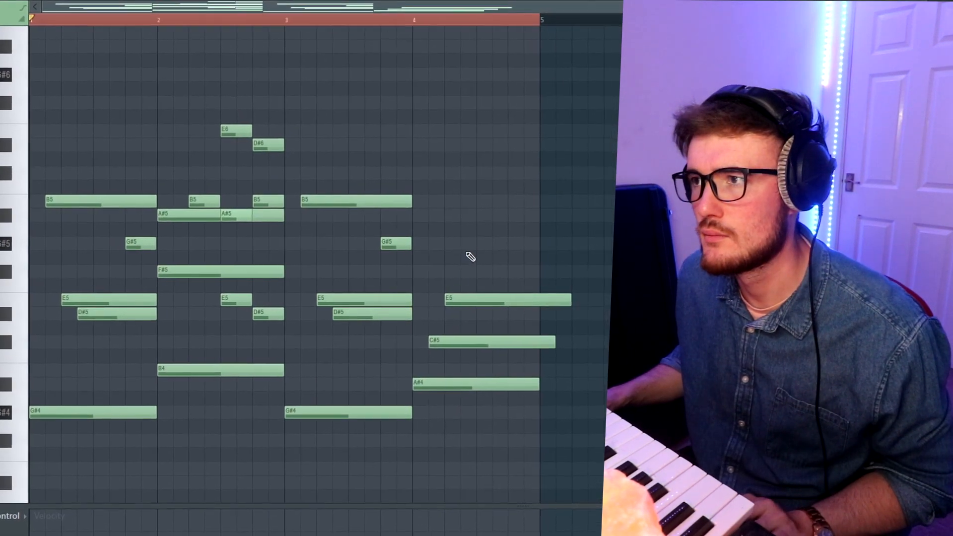
{"action": "left_click", "coordinate": [477, 244]}
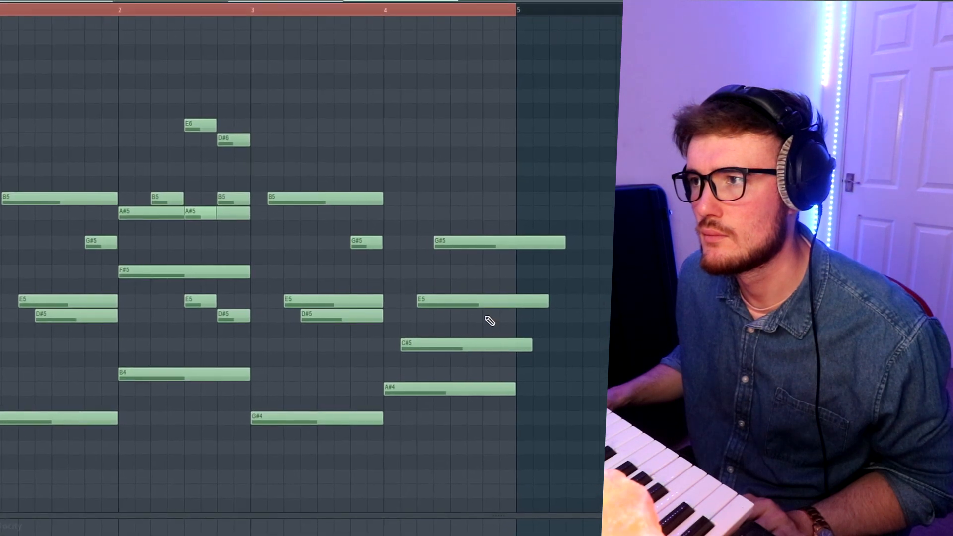
{"action": "left_click", "coordinate": [498, 316]}
- Resize the staggered notes in bar 4 so that G#5 and the closing D#5 both finish at the end of the bar
{"action": "left_click_drag", "start_coordinate": [496, 193], "coordinate": [524, 443]}
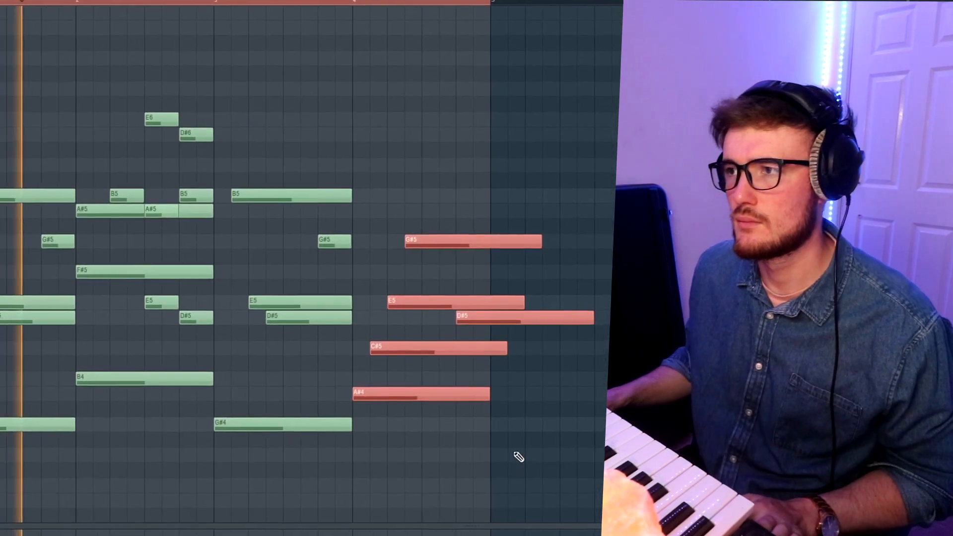
{"action": "left_click_drag", "start_coordinate": [604, 317], "coordinate": [507, 321]}
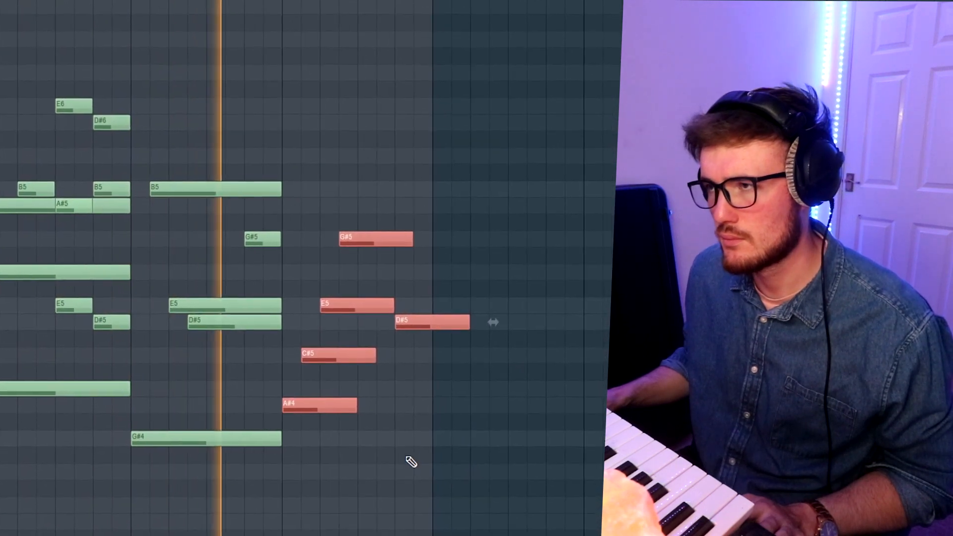
{"action": "left_click", "coordinate": [427, 458], "text": "ctrl"}
{"action": "left_click_drag", "start_coordinate": [453, 325], "coordinate": [416, 327]}
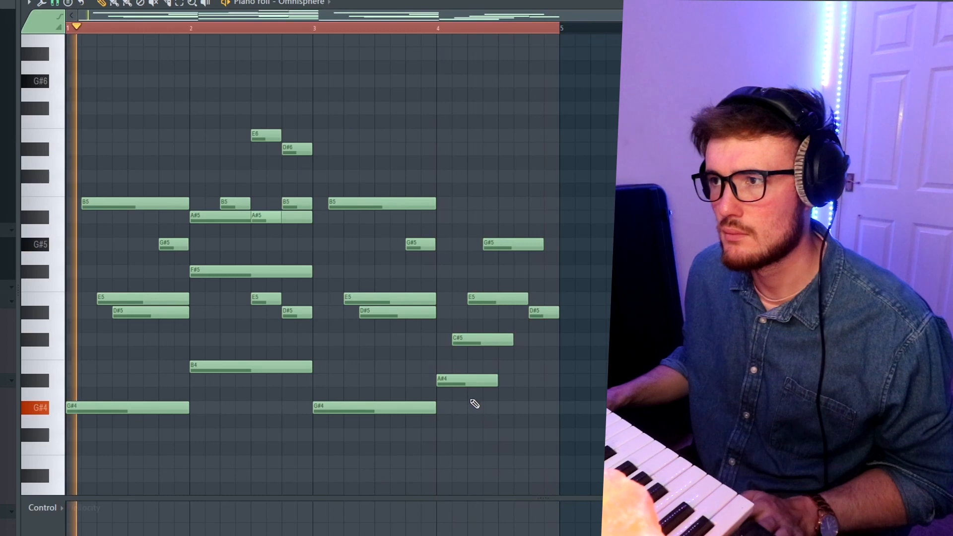
{"action": "left_click_drag", "start_coordinate": [476, 385], "coordinate": [505, 239]}
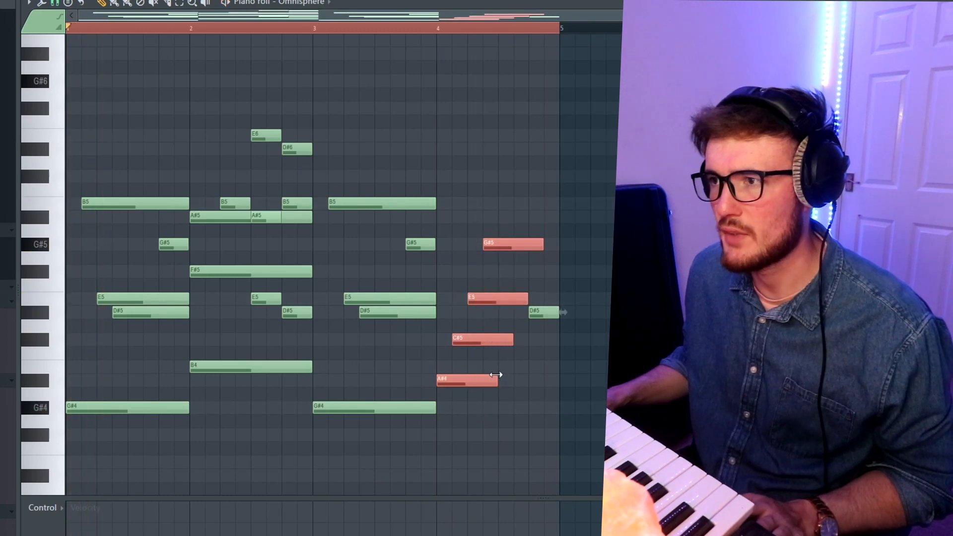
{"action": "key", "text": "ctrl+a"}
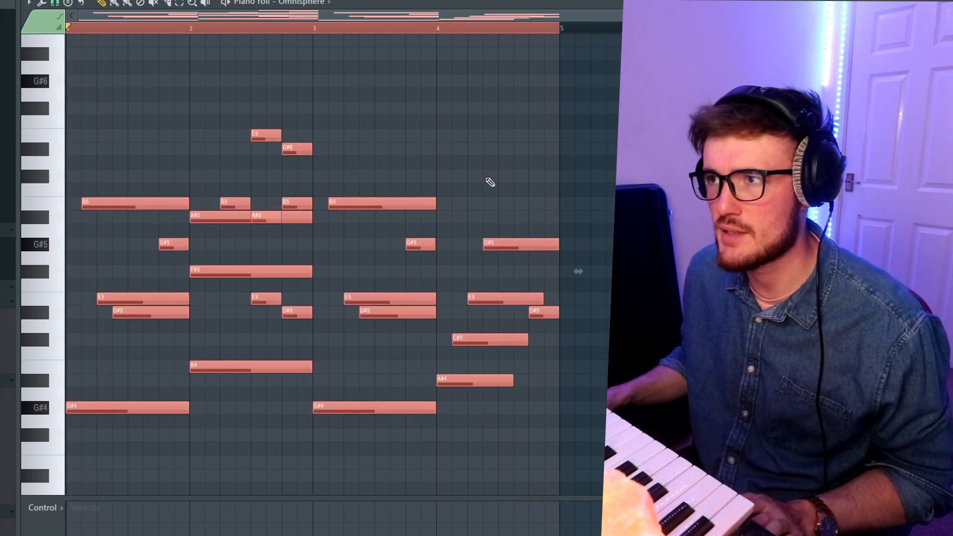
{"action": "key", "text": "ctrl+d"}
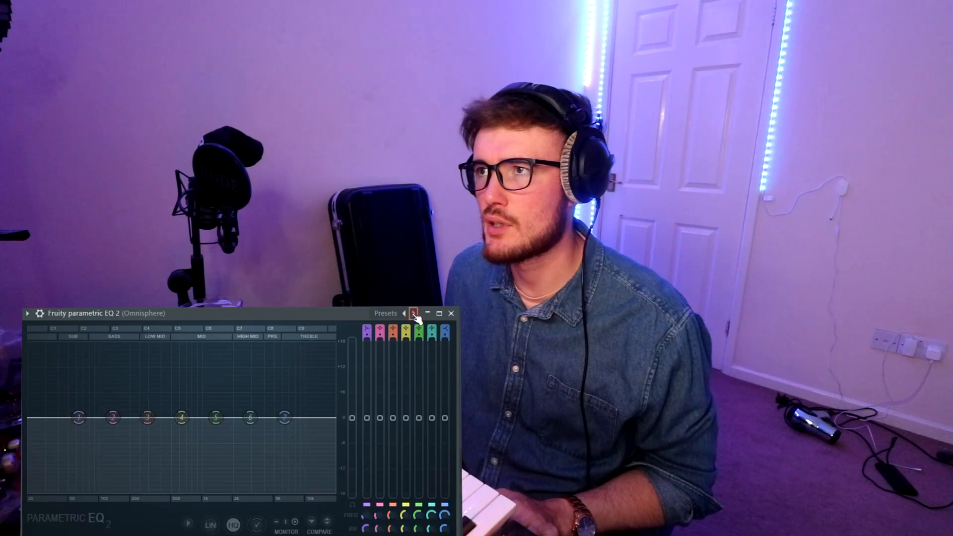
- Load the STANDARD MELODY EQ preset in Omnisphere's Fruity Parametric EQ 2, adjust its low cut and lower the high band 7
{"action": "left_click", "coordinate": [414, 314]}
{"action": "left_click", "coordinate": [442, 332]}
{"action": "left_click_drag", "start_coordinate": [133, 417], "coordinate": [134, 417]}
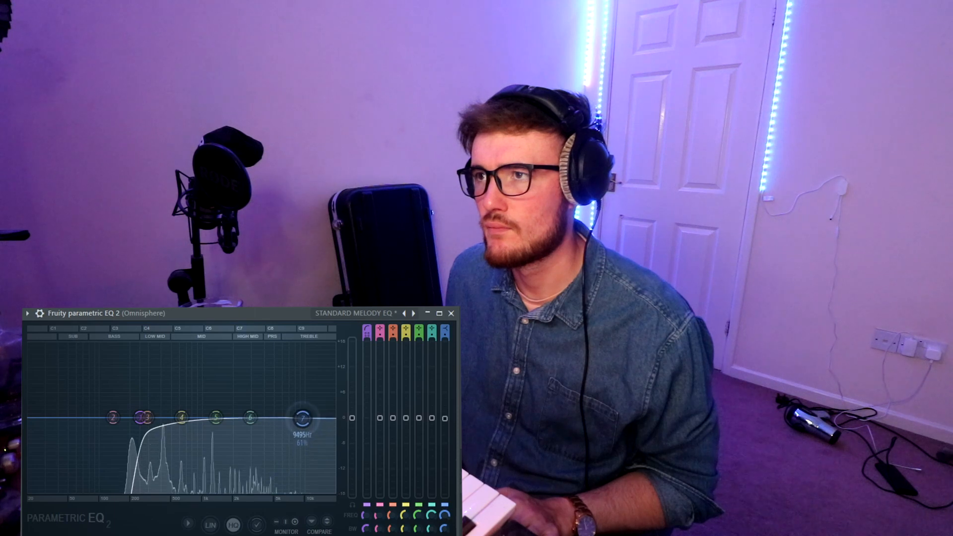
{"action": "left_click_drag", "start_coordinate": [294, 469], "coordinate": [293, 469]}
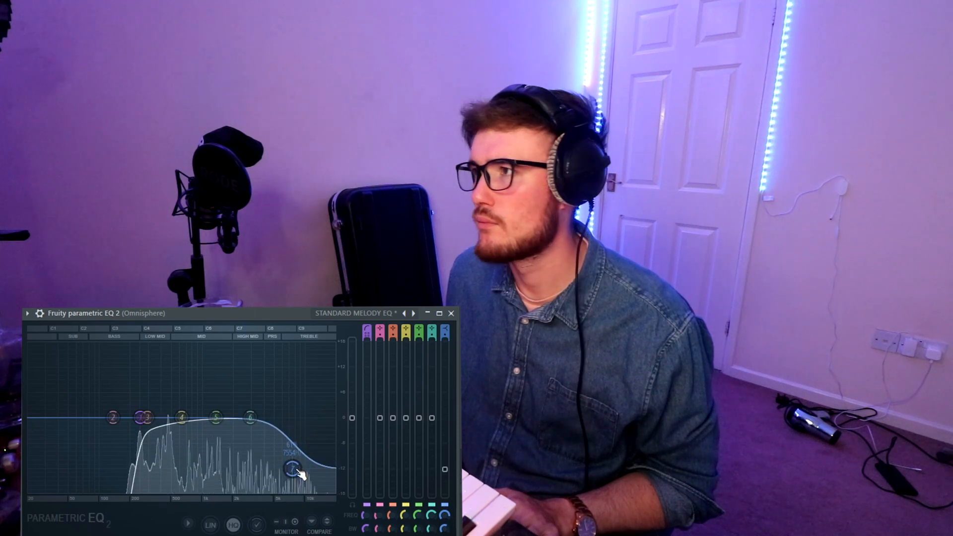
{"action": "left_click", "coordinate": [452, 314]}
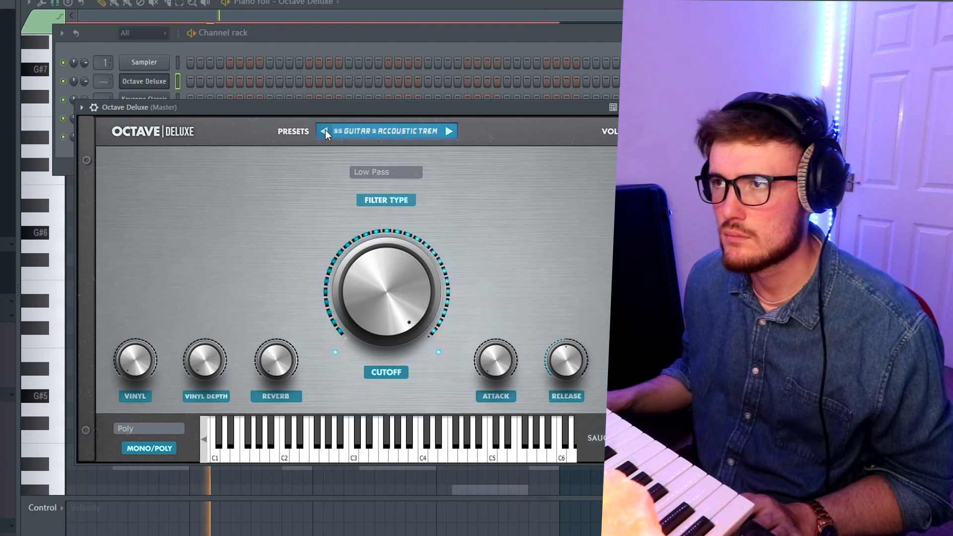
- Switch Octave Deluxe to the next preset and place chopped G#5, E5 and D#6 notes in bars 1 and 2
{"action": "left_click", "coordinate": [452, 131]}
{"action": "key", "text": "F7"}
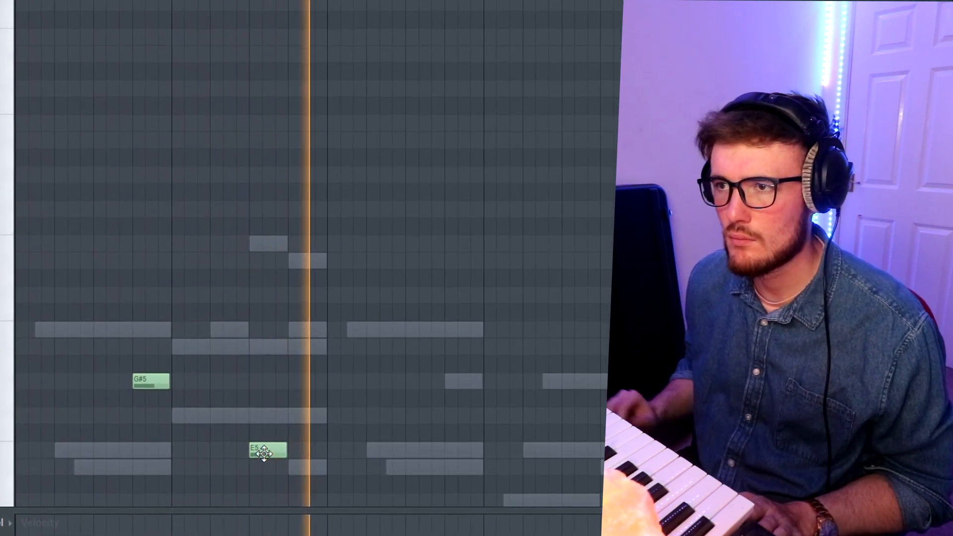
{"action": "key", "text": "space"}
{"action": "key", "text": "space"}
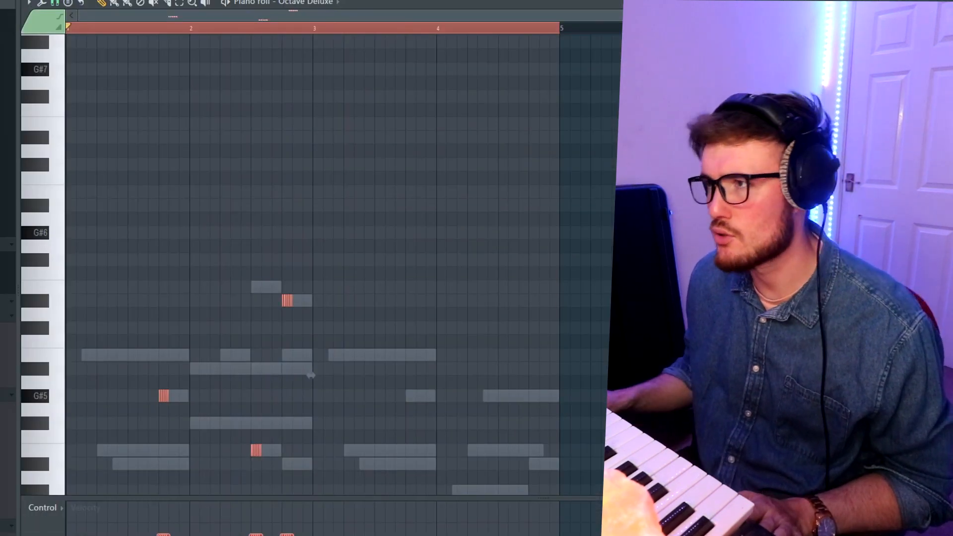
- Extend the chopped G#5, E5 and D#6 notes into longer rolls, repeat them in bars 3 and 4, and play back
{"action": "scroll", "coordinate": [338, 316], "scroll_direction": "down", "scroll_amount": 1}
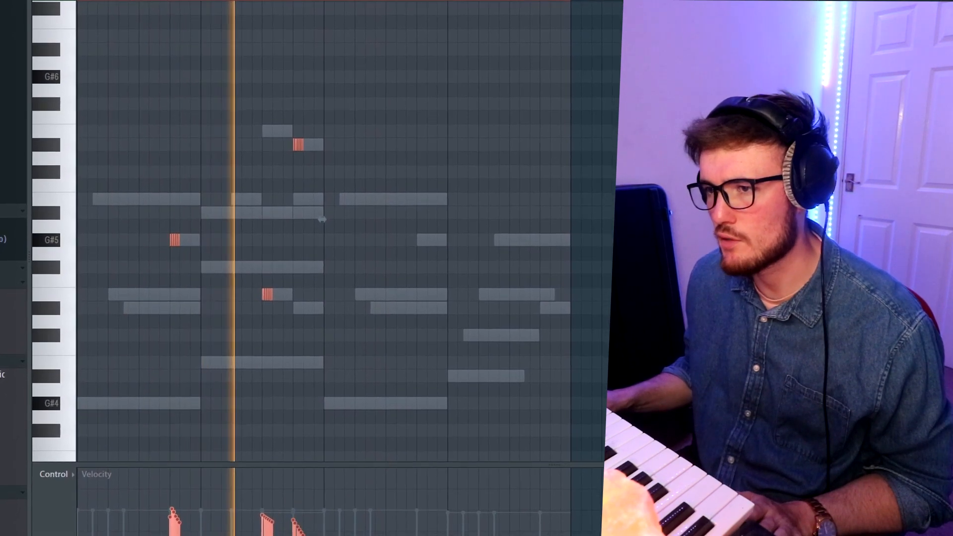
{"action": "left_click_drag", "start_coordinate": [148, 199], "coordinate": [331, 306]}
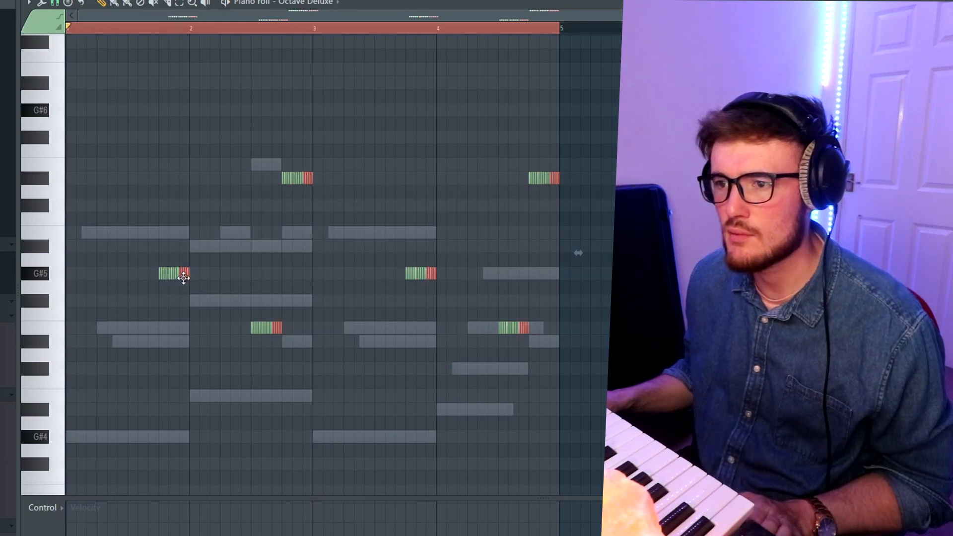
{"action": "key", "text": "space"}
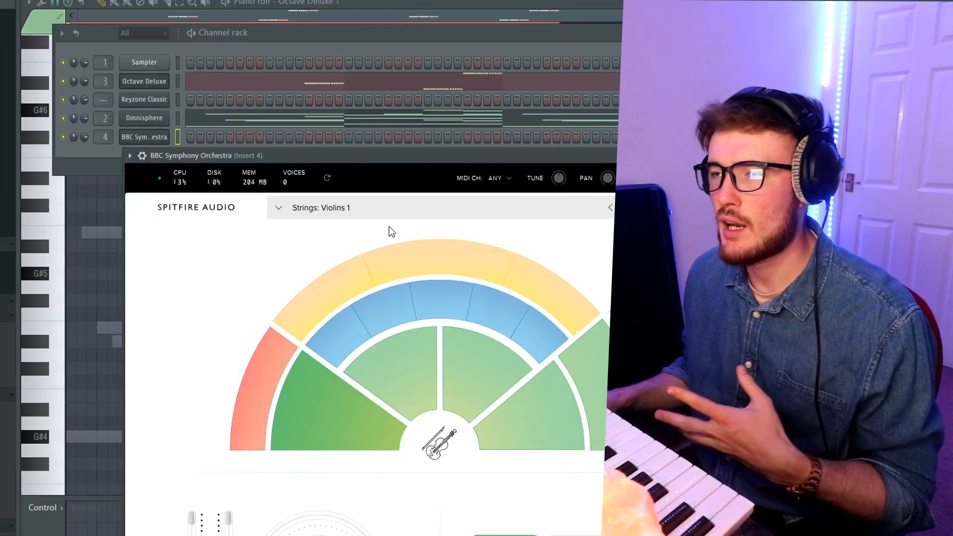
- Load the Brass: Horns a4 instrument in BBC Symphony Orchestra
{"action": "left_click", "coordinate": [373, 207]}
{"action": "scroll", "coordinate": [496, 396], "scroll_direction": "down", "scroll_amount": 1}
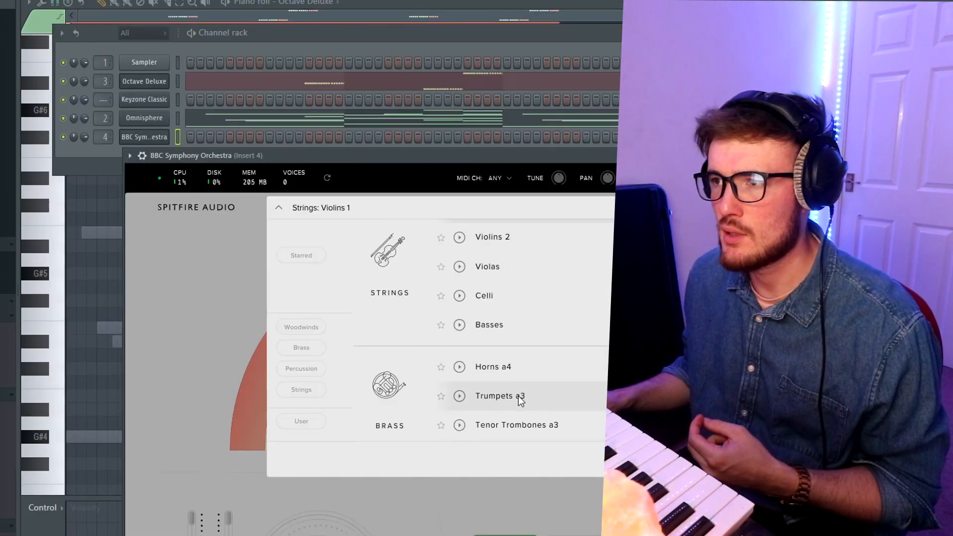
{"action": "left_click", "coordinate": [507, 375]}
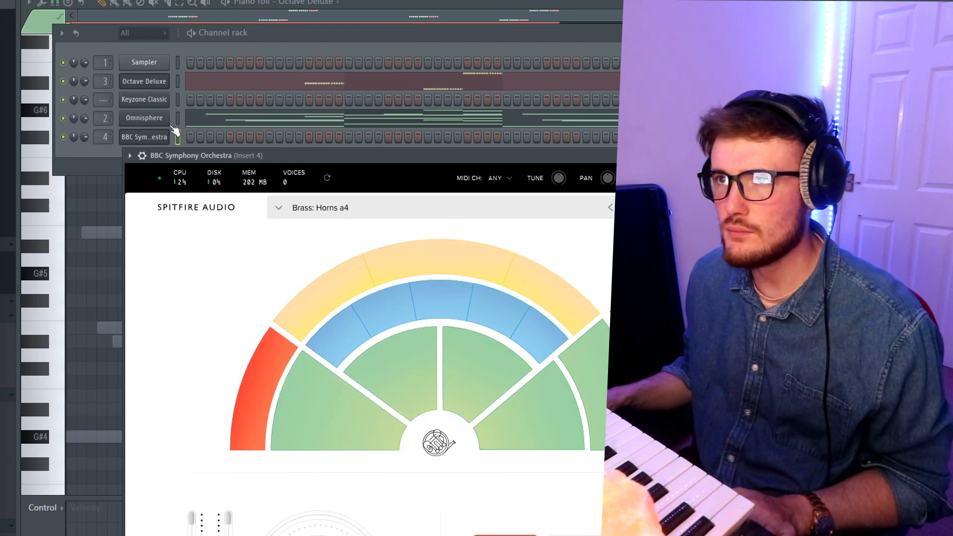
- Open the BBC Symphony Orchestra channel's piano roll, reposition the instrument's window and return to the notes
{"action": "right_click", "coordinate": [167, 137]}
{"action": "left_click", "coordinate": [174, 138]}
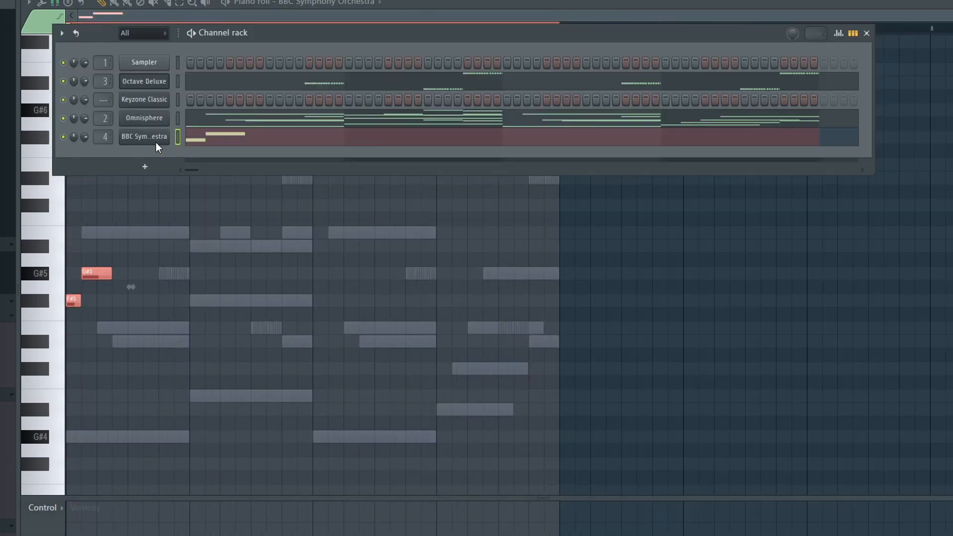
{"action": "left_click", "coordinate": [156, 142]}
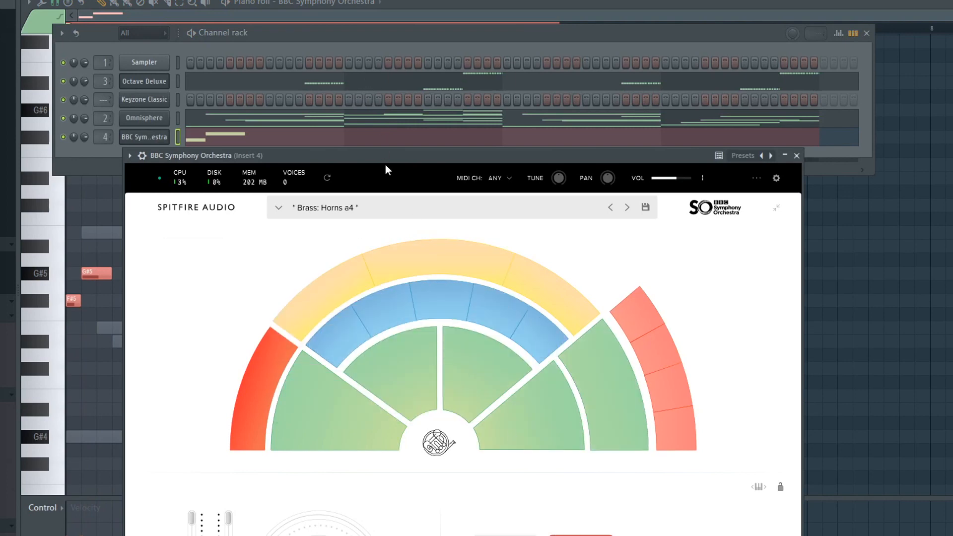
{"action": "left_click_drag", "start_coordinate": [392, 158], "coordinate": [444, 48]}
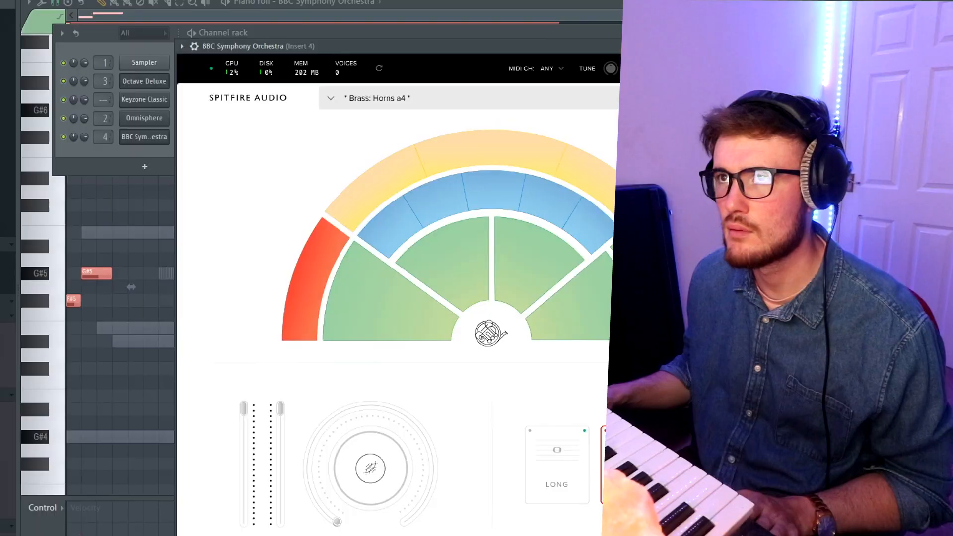
{"action": "left_click", "coordinate": [131, 286]}
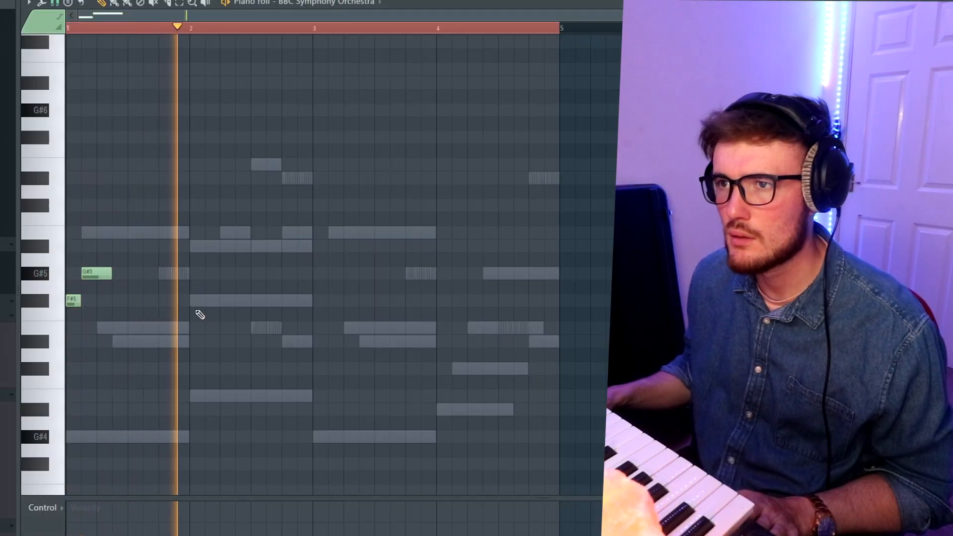
- Add a short B5 at the end of bar 2 and replace the F#5 and G#5 notes in bar 1 with a longer E5
{"action": "left_click", "coordinate": [285, 235]}
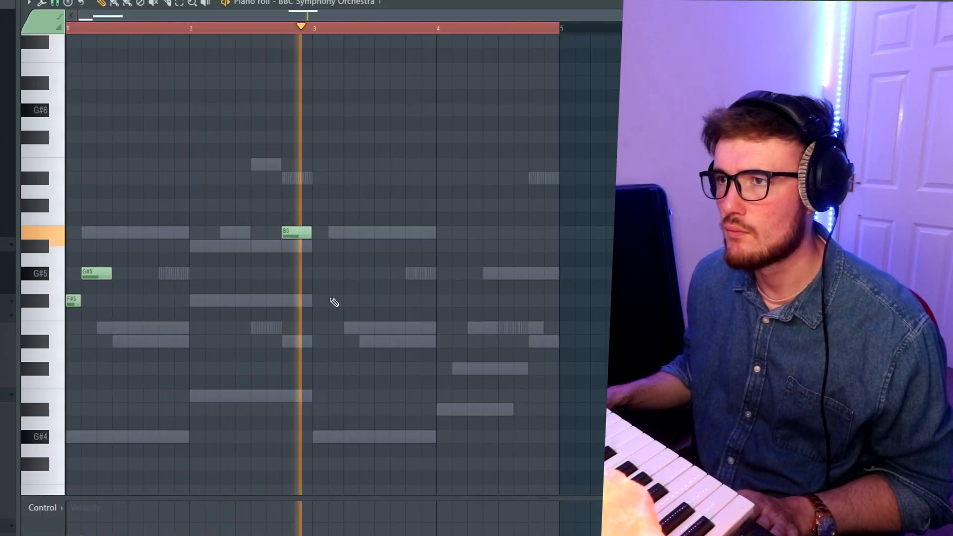
{"action": "right_click", "coordinate": [97, 274]}
{"action": "key", "text": "space"}
{"action": "left_click", "coordinate": [77, 304]}
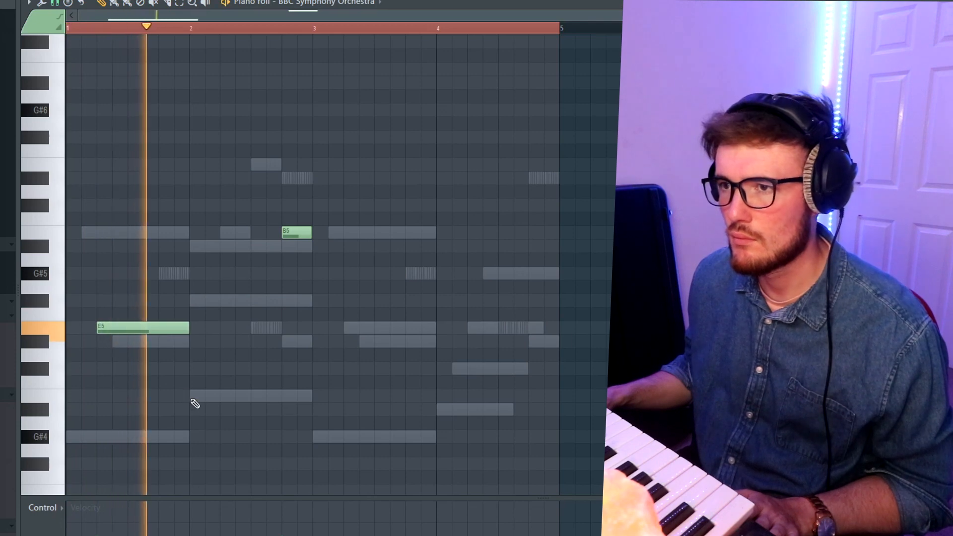
- Place a long B4 in bar 2 followed by a short D#5 ending at bar 3, and delete the B5 above it
{"action": "left_click", "coordinate": [195, 397]}
{"action": "left_click", "coordinate": [282, 341]}
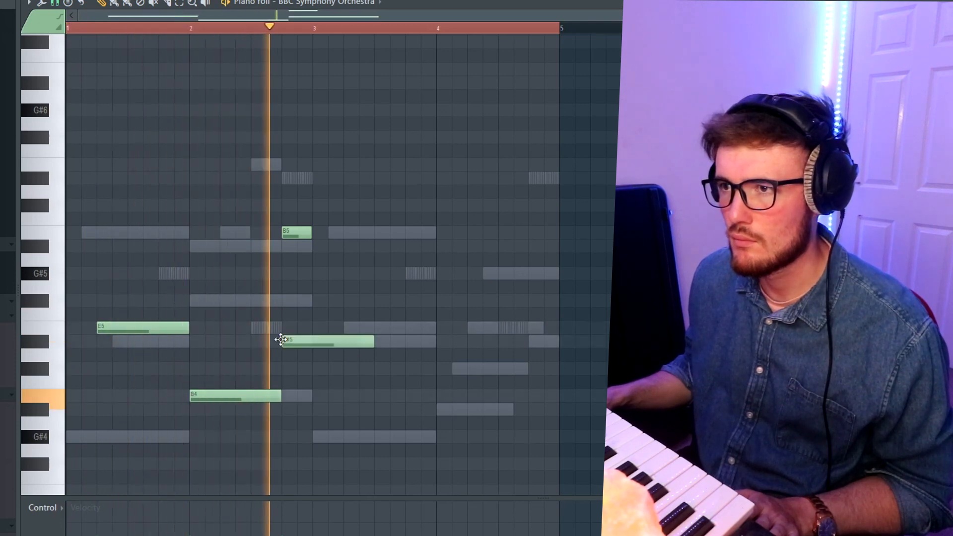
{"action": "key", "text": "space"}
{"action": "key", "text": "space"}
{"action": "left_click_drag", "start_coordinate": [372, 342], "coordinate": [307, 341]}
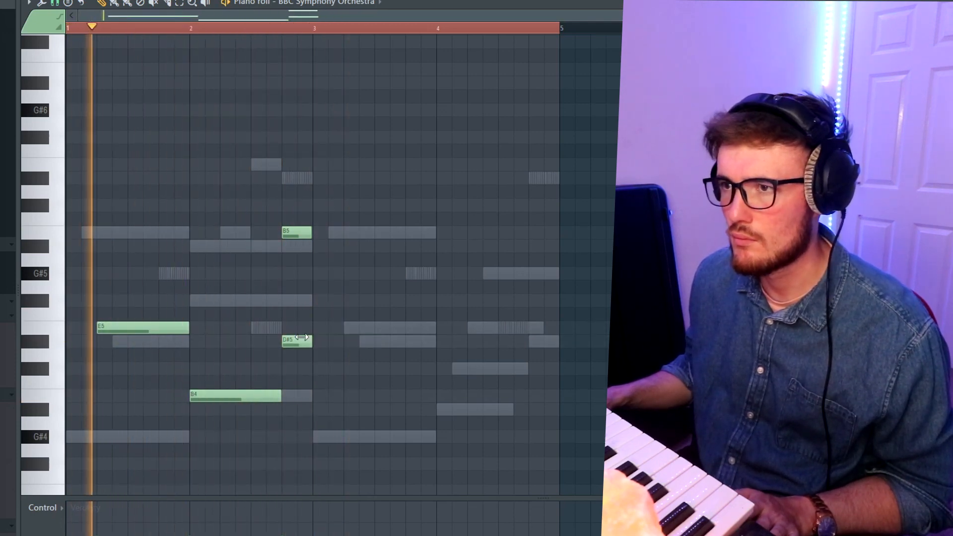
{"action": "right_click", "coordinate": [302, 237]}
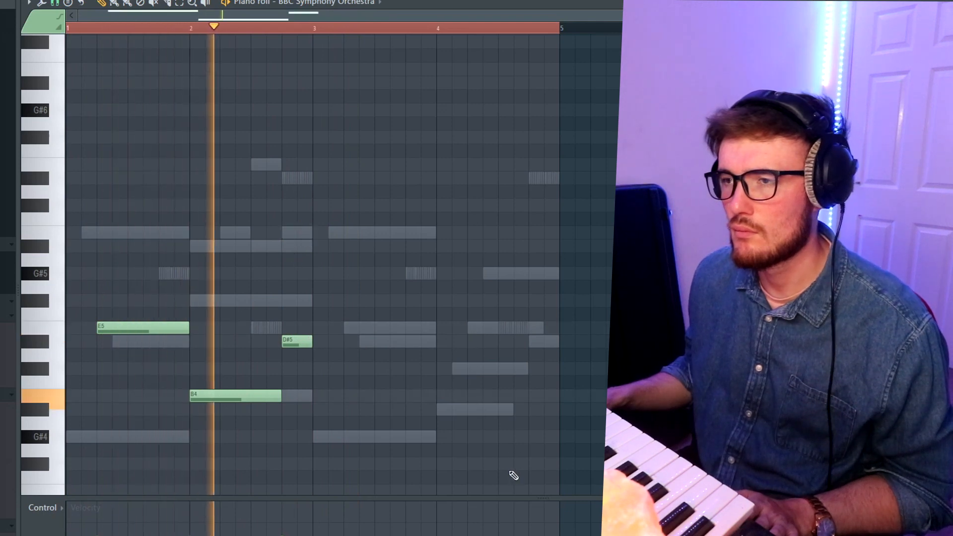
- Repeat the brass phrase in bars 3 and 4 and load Brass: Tenor Trombones a3 in BBC Symphony Orchestra
{"action": "left_click_drag", "start_coordinate": [393, 466], "coordinate": [379, 328]}
{"action": "key", "text": "space"}
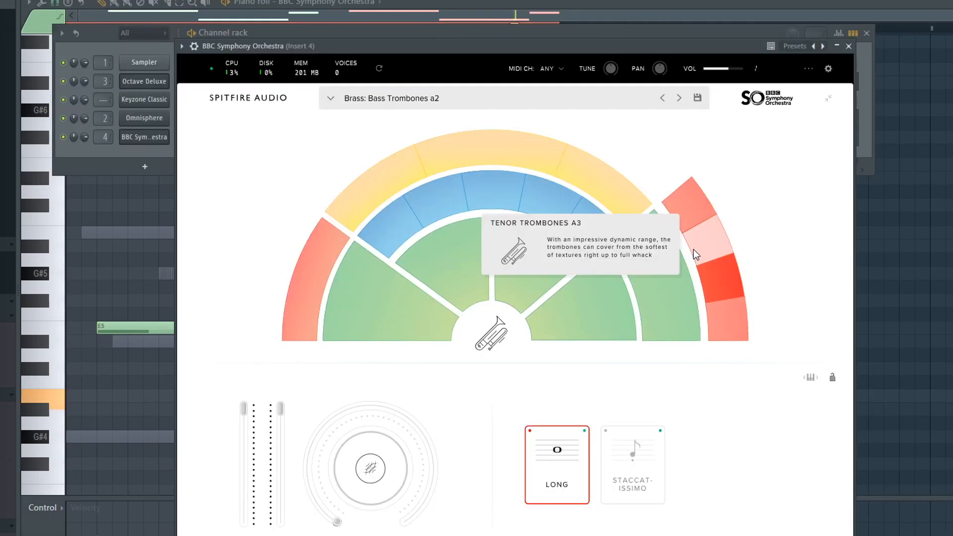
{"action": "left_click", "coordinate": [693, 250]}
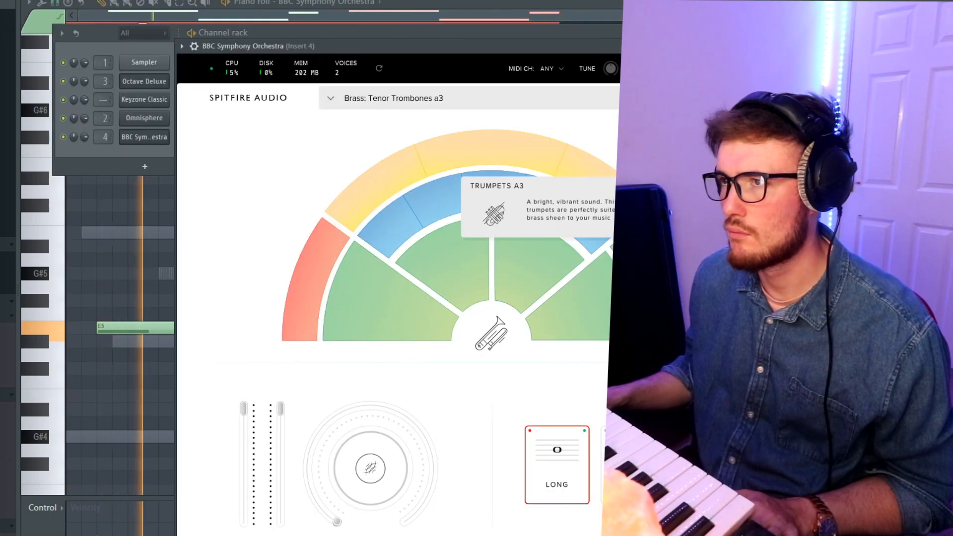
{"action": "left_click", "coordinate": [107, 419]}
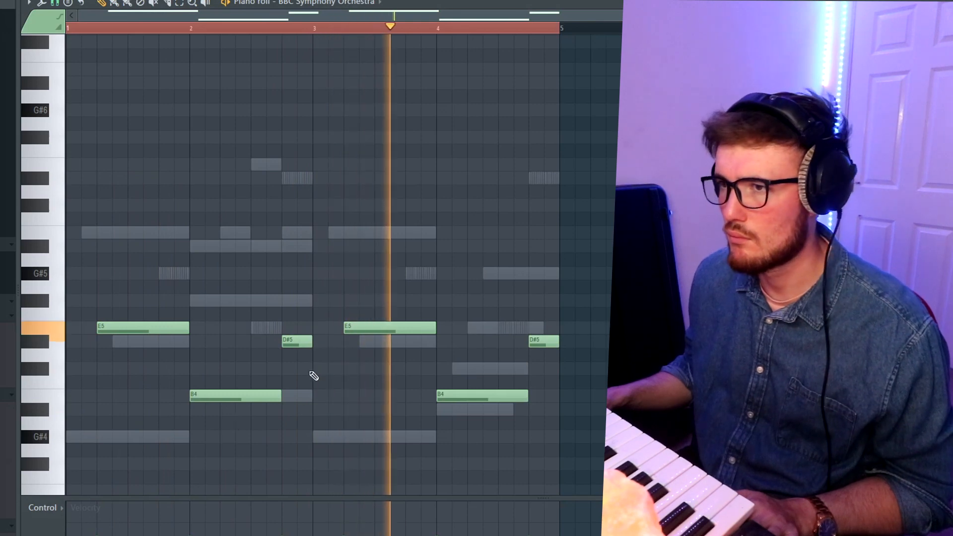
- Add short E5 notes just before the D#5 notes in bars 2 and 4, and shorten bar 2's B4 to make room
{"action": "left_click", "coordinate": [258, 329]}
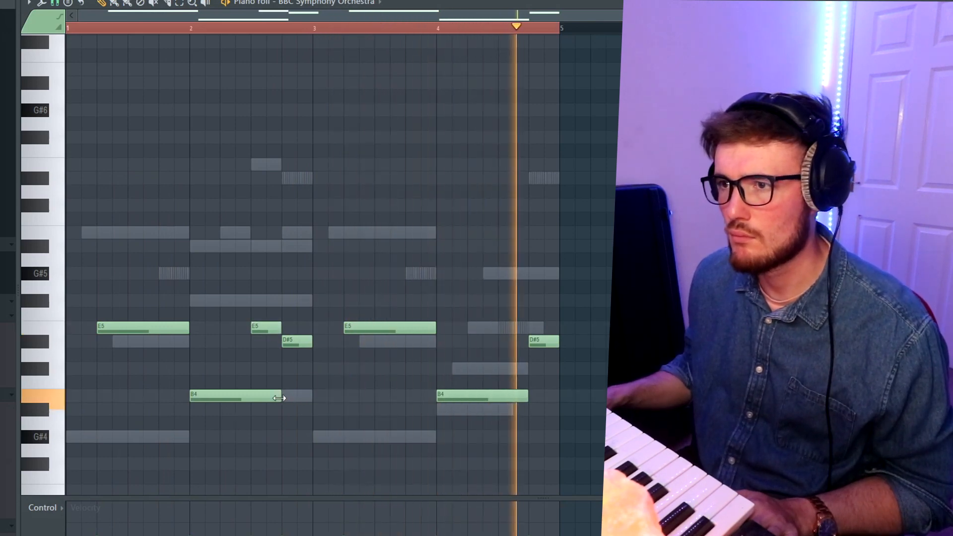
{"action": "left_click_drag", "start_coordinate": [279, 398], "coordinate": [250, 398]}
{"action": "left_click", "coordinate": [502, 328]}
{"action": "left_click_drag", "start_coordinate": [559, 330], "coordinate": [528, 331]}
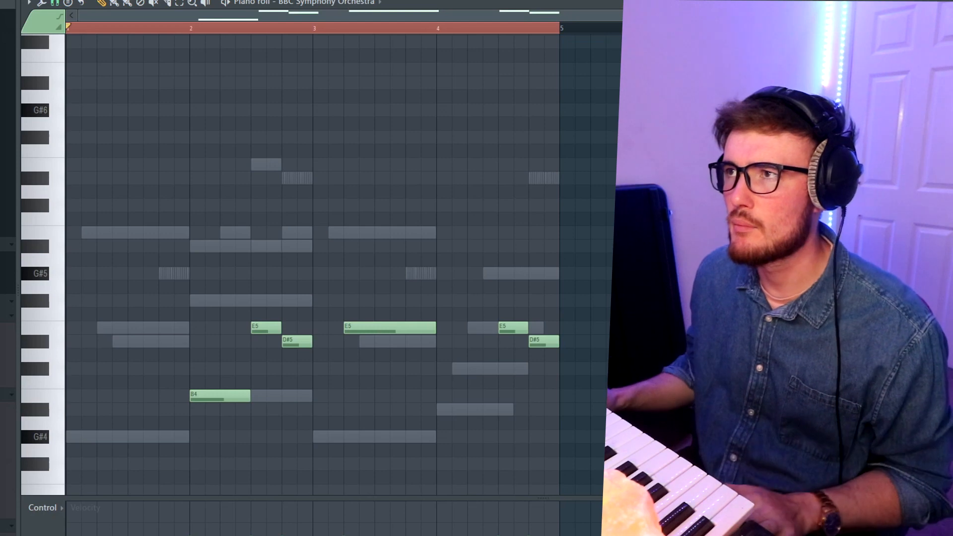
- Route the Keyzone Classic channel to mixer insert 5 and select that channel
{"action": "key", "text": "F6"}
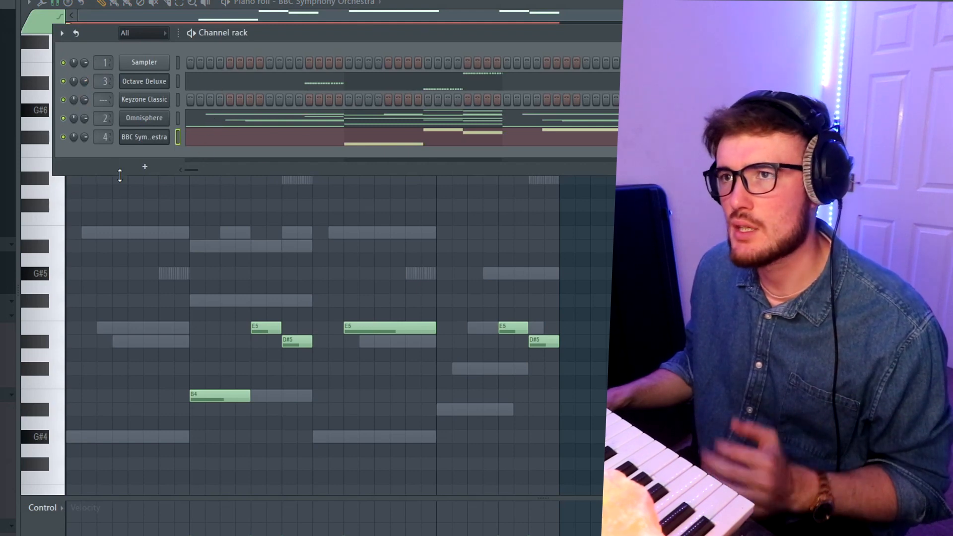
{"action": "left_click_drag", "start_coordinate": [98, 103], "coordinate": [98, 100]}
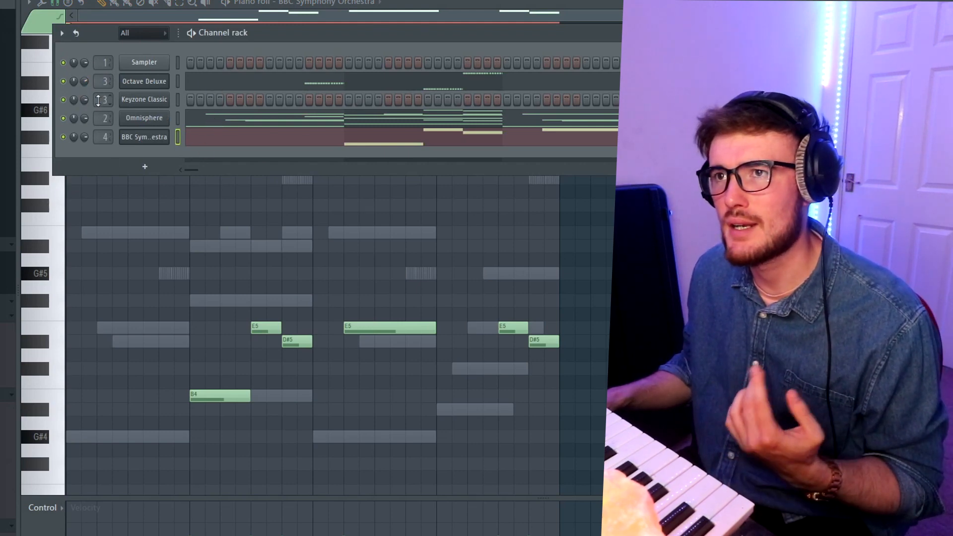
{"action": "left_click", "coordinate": [177, 101]}
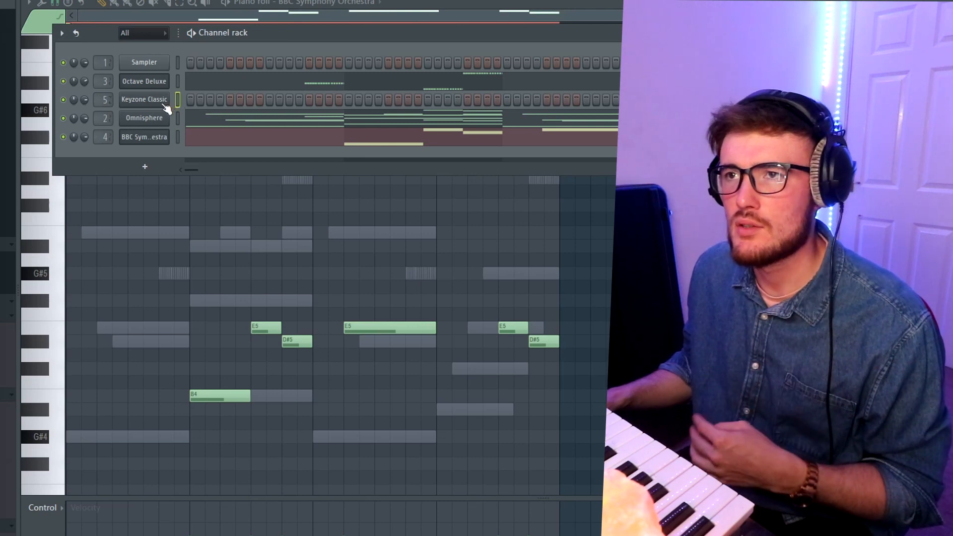
- Switch Keyzone Classic to the Rhodes Piano program and open the channel's piano roll
{"action": "left_click", "coordinate": [164, 105]}
{"action": "left_click", "coordinate": [479, 146]}
{"action": "left_click", "coordinate": [479, 146]}
{"action": "left_click", "coordinate": [479, 146]}
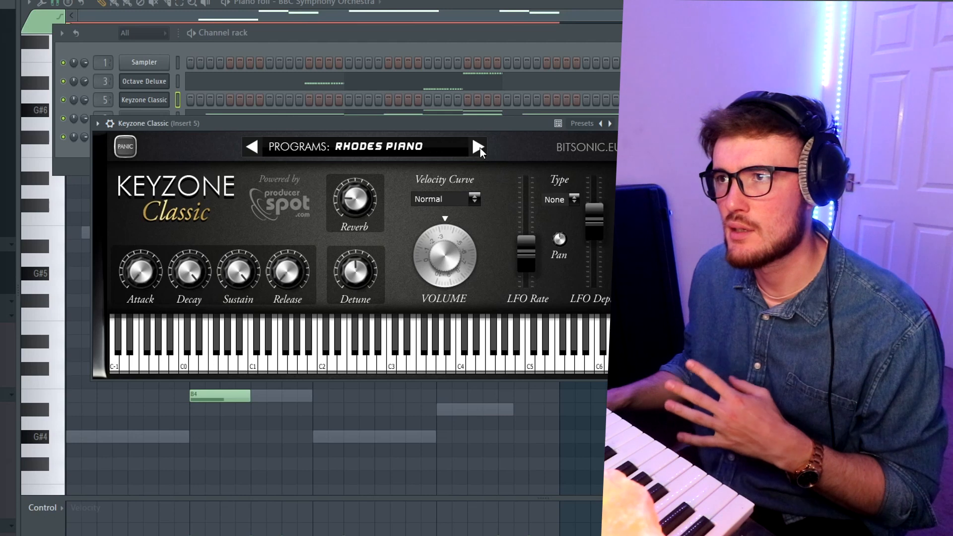
{"action": "left_click", "coordinate": [159, 100]}
{"action": "right_click", "coordinate": [161, 100]}
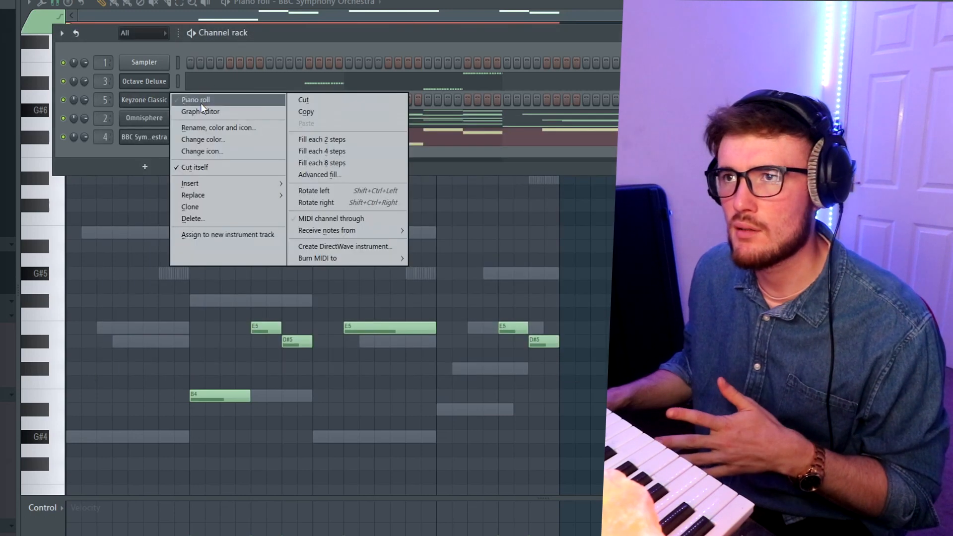
{"action": "left_click", "coordinate": [200, 103]}
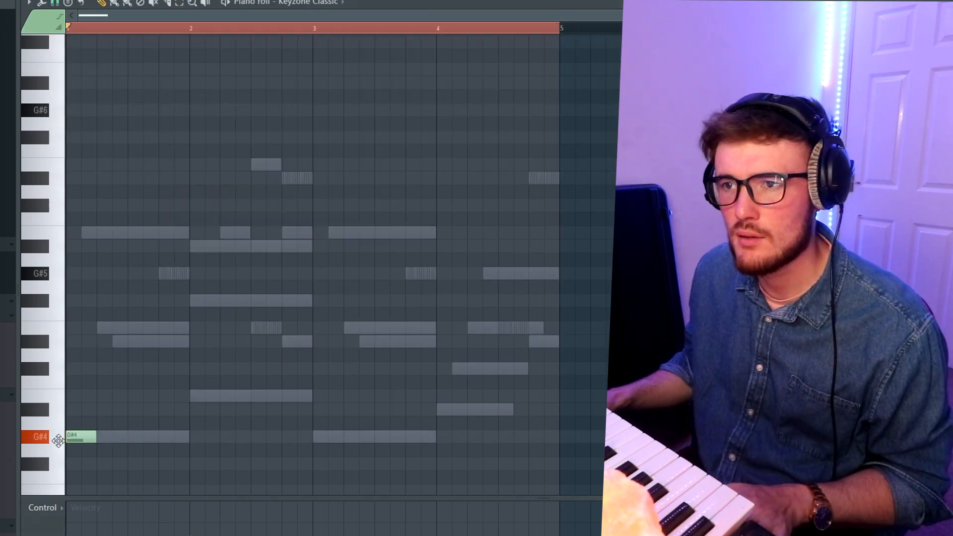
- Play back the Keyzone Classic chords and delete the G#4, A#4 and D#5 chord in bar 2
{"action": "key", "text": "space"}
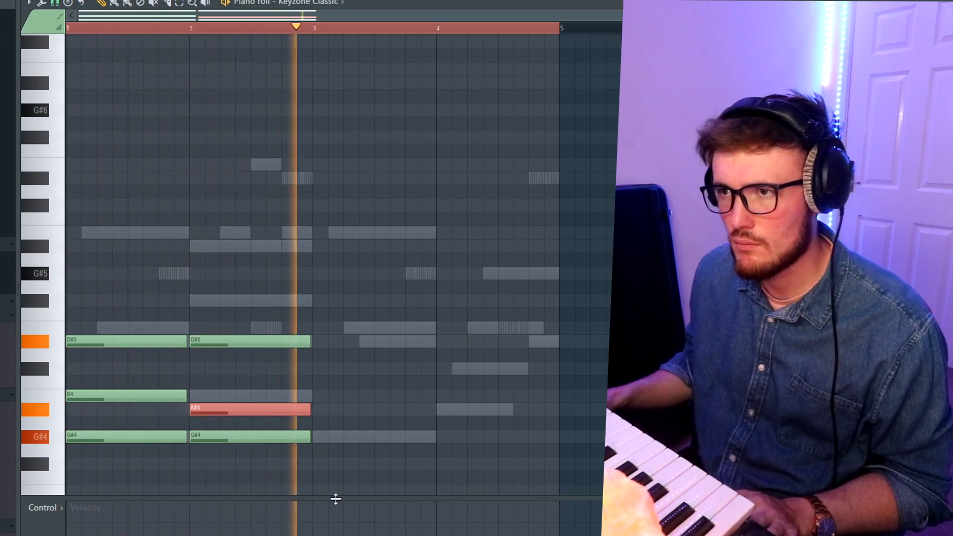
{"action": "left_click_drag", "start_coordinate": [322, 481], "coordinate": [245, 327]}
{"action": "key", "text": "Delete"}
{"action": "key", "text": "space"}
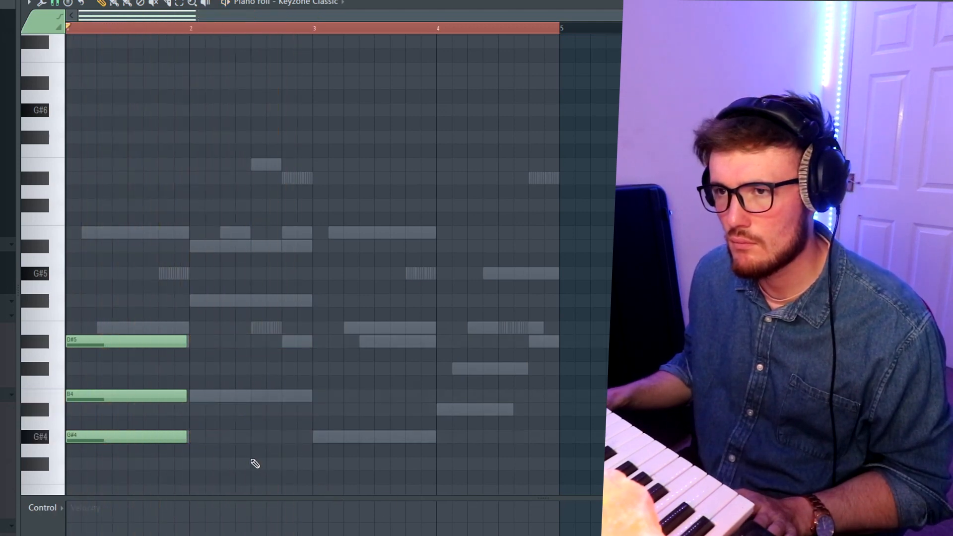
- Raise the G#4 and B4 of the bar 1 chord by one octave each and play back the inversions
{"action": "key", "text": "ctrl+Up"}
{"action": "key", "text": "space"}
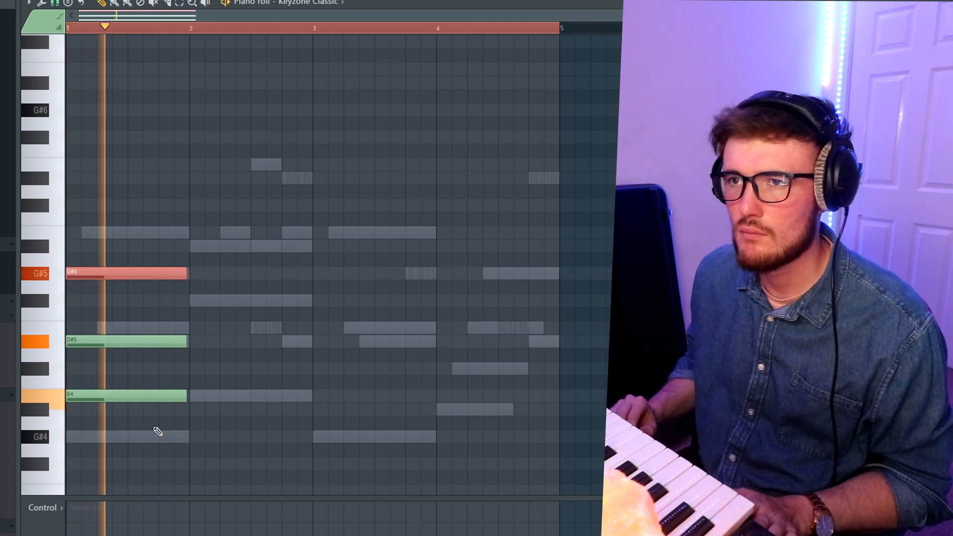
{"action": "key", "text": "space"}
{"action": "left_click", "coordinate": [137, 390]}
{"action": "key", "text": "ctrl+Up"}
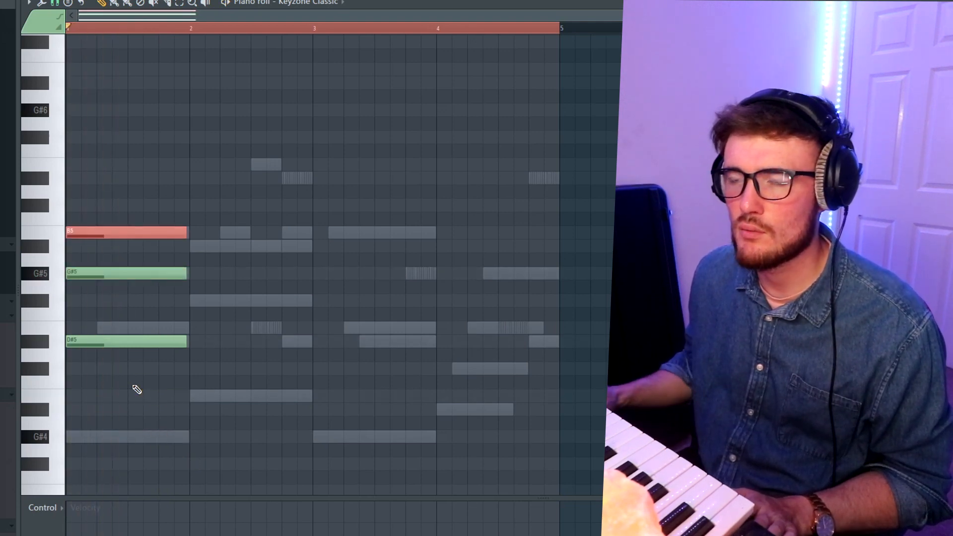
{"action": "key", "text": "space"}
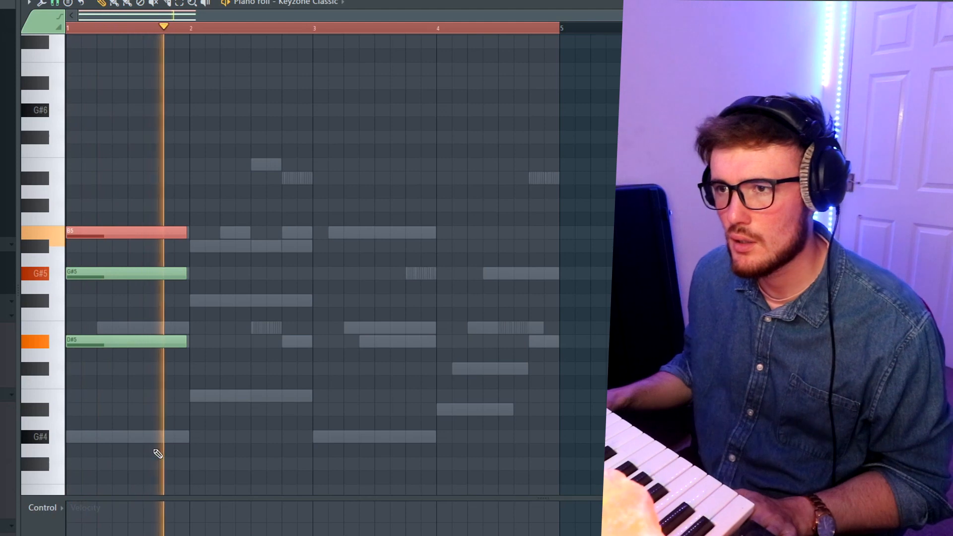
- Copy the D#5, G#5 and B5 chord from bar 1 to bar 3 and lower the velocity of both chords
{"action": "left_click_drag", "start_coordinate": [150, 401], "coordinate": [70, 160]}
{"action": "left_click_drag", "start_coordinate": [101, 231], "coordinate": [348, 232]}
{"action": "left_click_drag", "start_coordinate": [102, 187], "coordinate": [499, 451]}
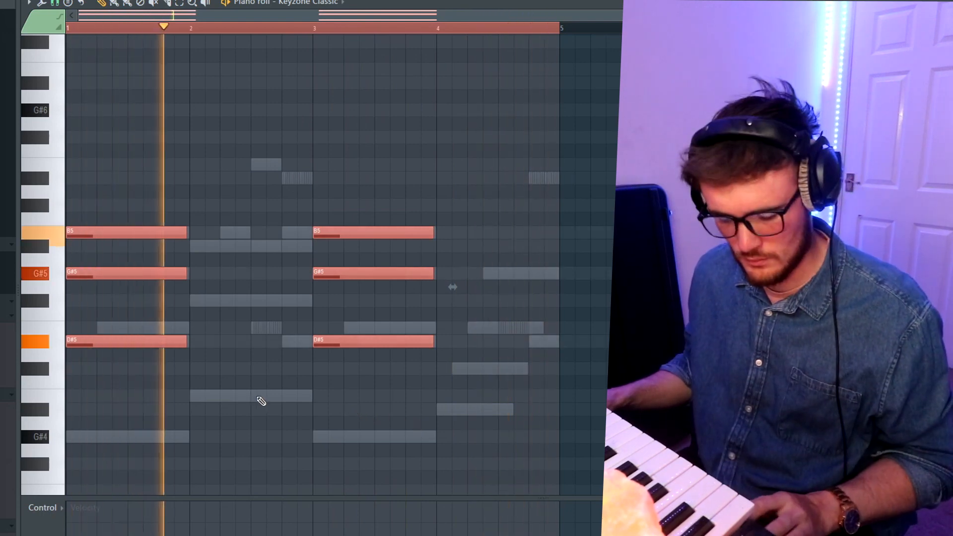
- Clone the Omnisphere channel in the channel rack
{"action": "key", "text": "F6"}
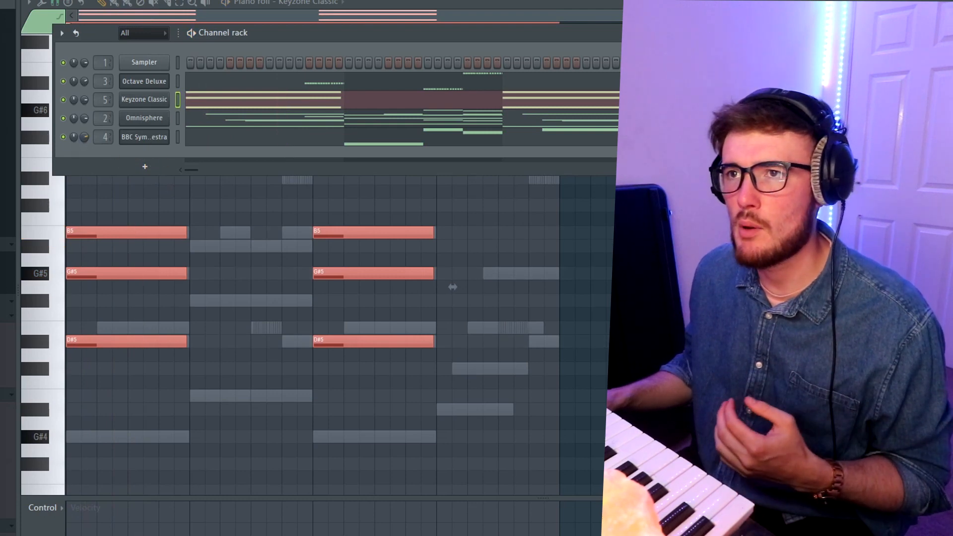
{"action": "right_click", "coordinate": [152, 120]}
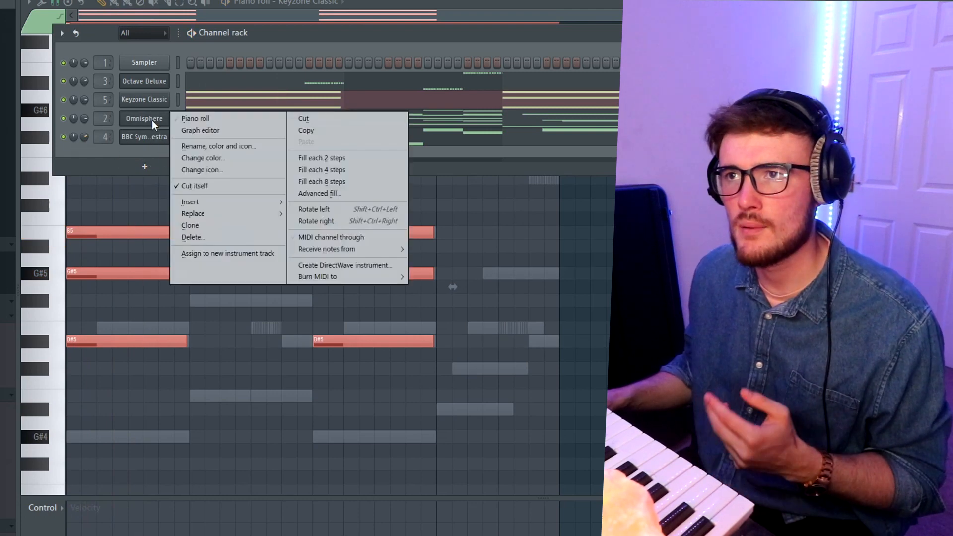
{"action": "left_click", "coordinate": [215, 226]}
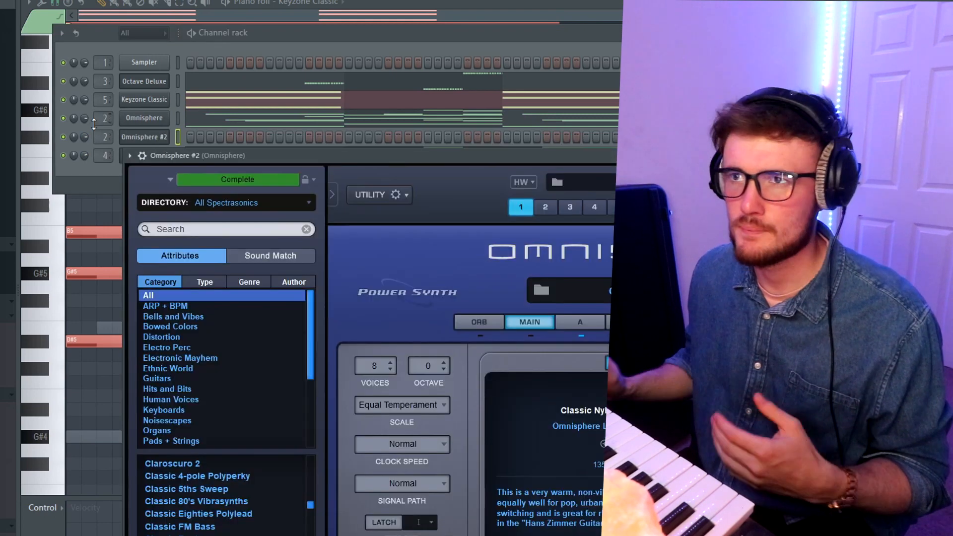
- Copy the Omnisphere channel's notes and paste them into the Omnisphere #2 channel
{"action": "right_click", "coordinate": [166, 120]}
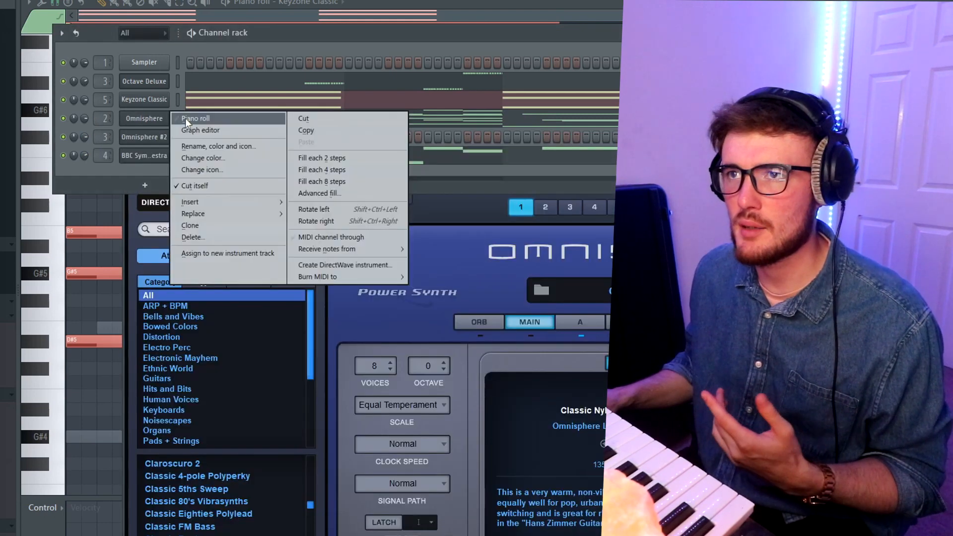
{"action": "left_click", "coordinate": [346, 131]}
{"action": "right_click", "coordinate": [155, 147]}
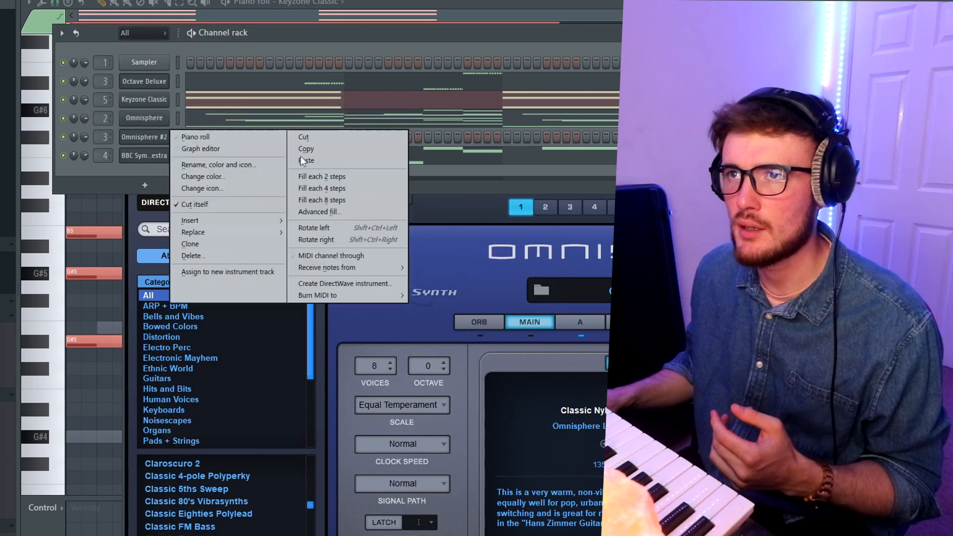
{"action": "left_click", "coordinate": [325, 162]}
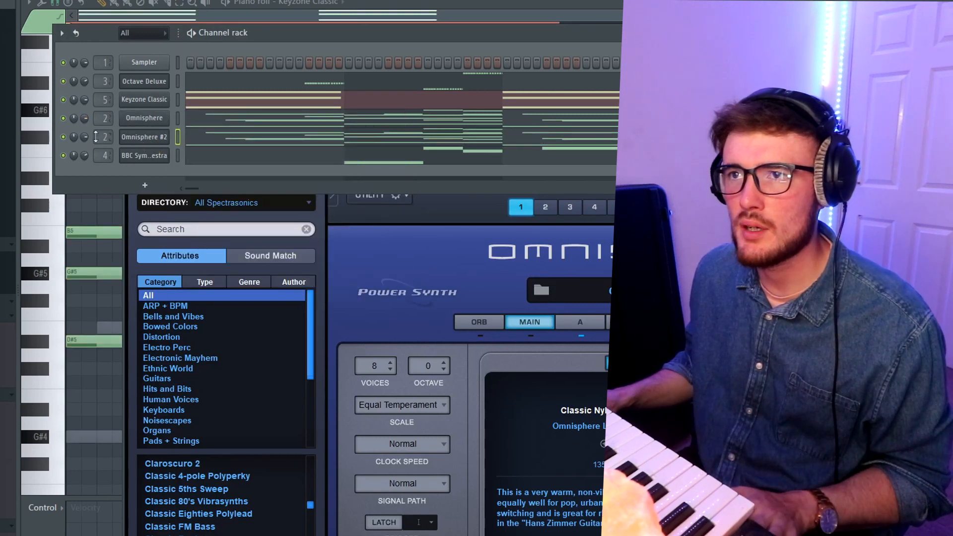
- Show Omnisphere #2 in the piano roll, slice bar 4's notes at mid-bar and delete everything after the cut
{"action": "left_click", "coordinate": [101, 393]}
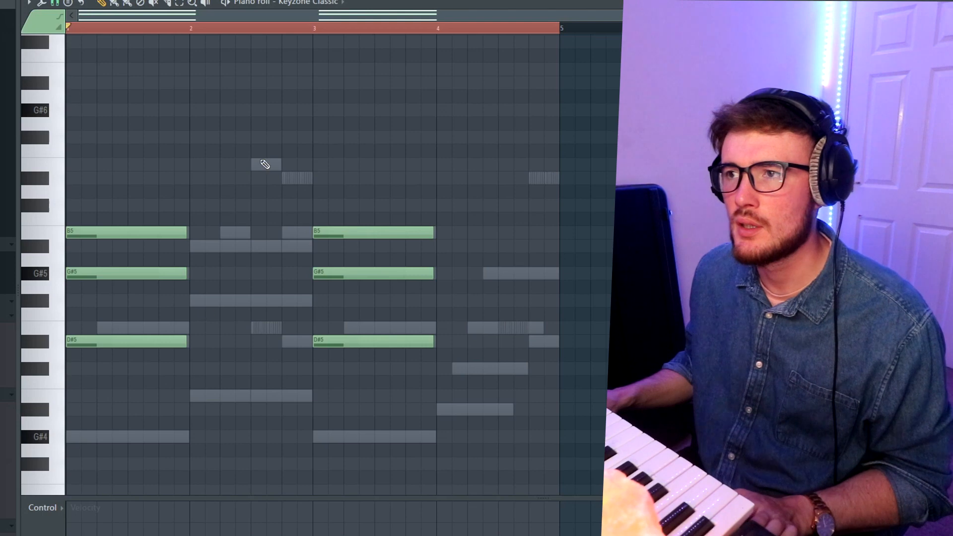
{"action": "left_click", "coordinate": [339, 2]}
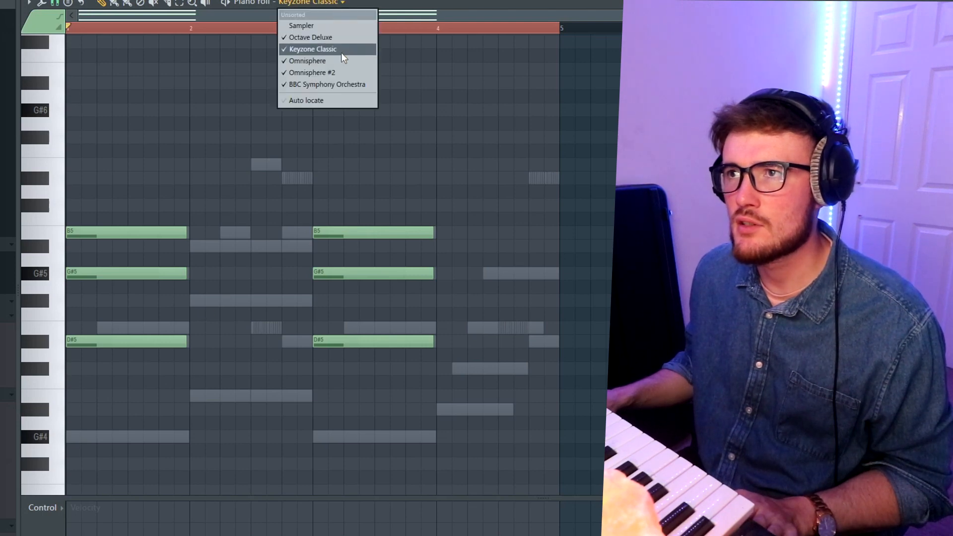
{"action": "left_click", "coordinate": [344, 73]}
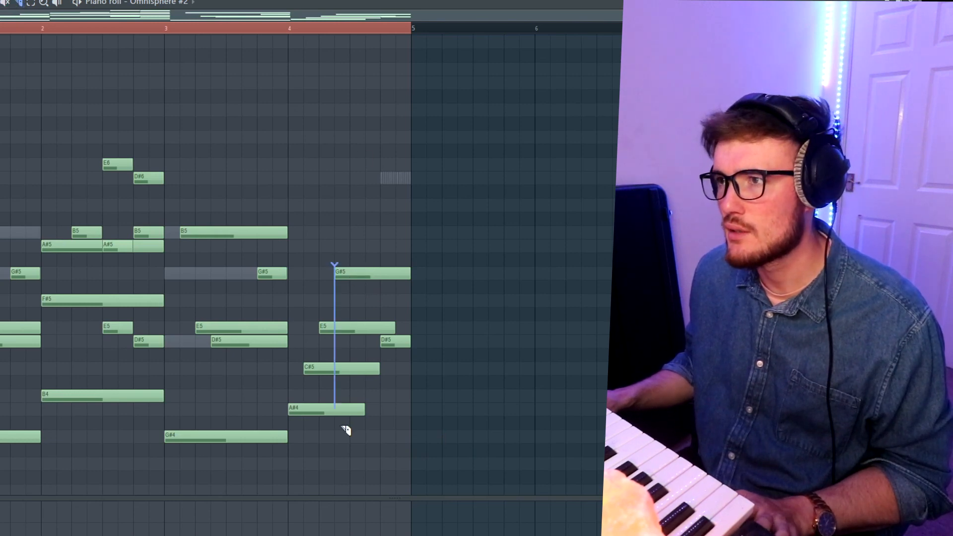
{"action": "left_click_drag", "start_coordinate": [437, 481], "coordinate": [351, 254]}
{"action": "key", "text": "Delete"}
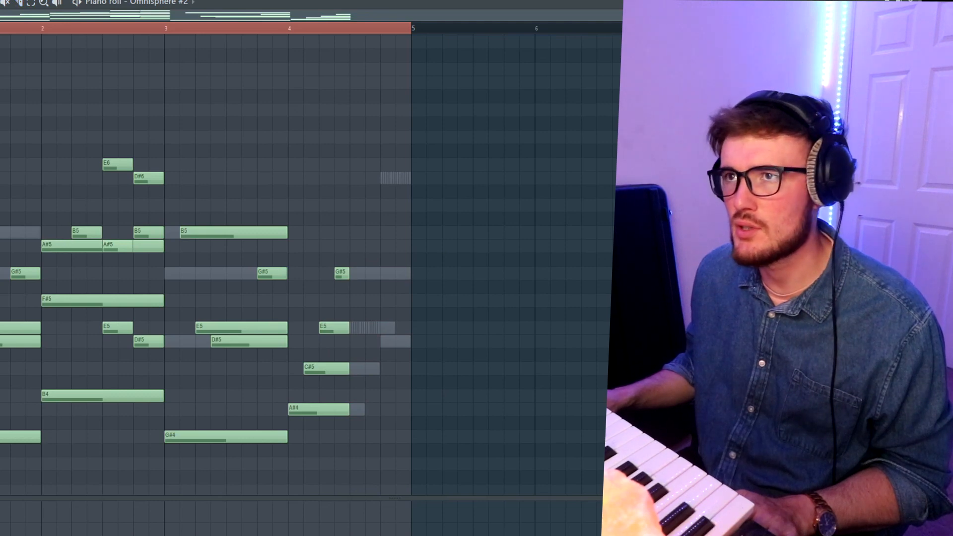
- Add a rising run of short B4, D#5, G#5 and A#5 notes across the second half of bar 4
{"action": "scroll", "coordinate": [318, 325], "scroll_direction": "up", "scroll_amount": 3}
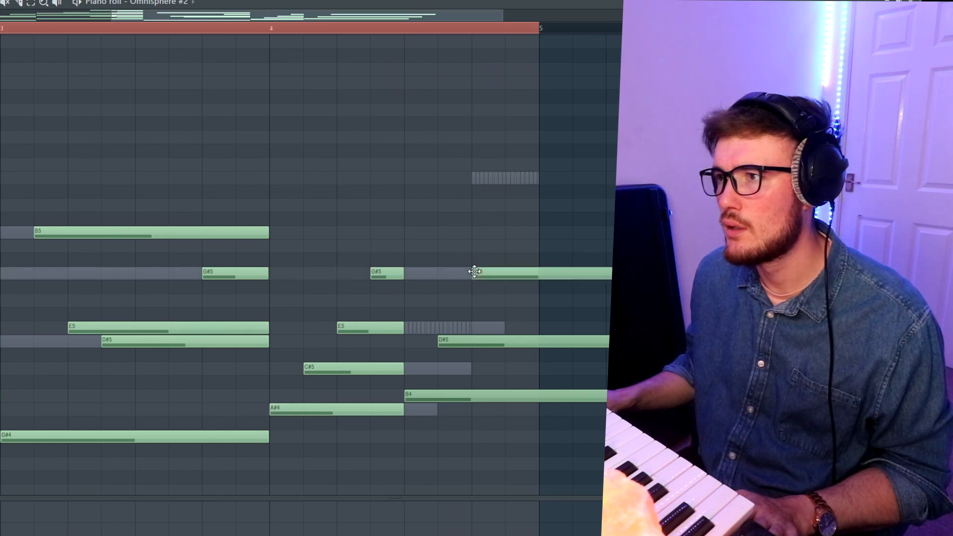
{"action": "left_click_drag", "start_coordinate": [469, 243], "coordinate": [588, 447]}
{"action": "key", "text": "ctrl+l"}
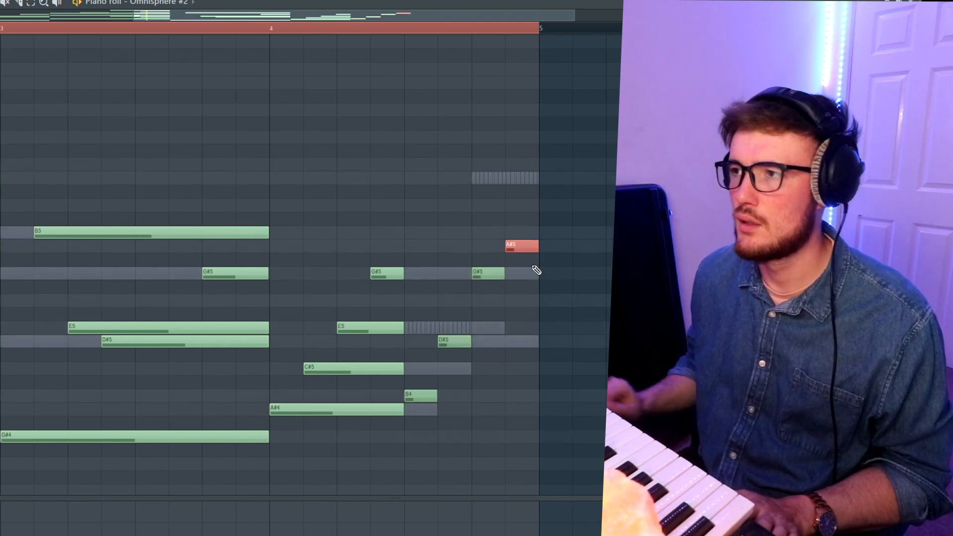
- Lengthen the B4, D#5 and G#5 notes of the rising run so they sustain to the end of bar 4
{"action": "key", "text": "ctrl+a"}
{"action": "scroll", "coordinate": [370, 288], "scroll_direction": "down", "scroll_amount": 2}
{"action": "left_click_drag", "start_coordinate": [404, 410], "coordinate": [475, 414]}
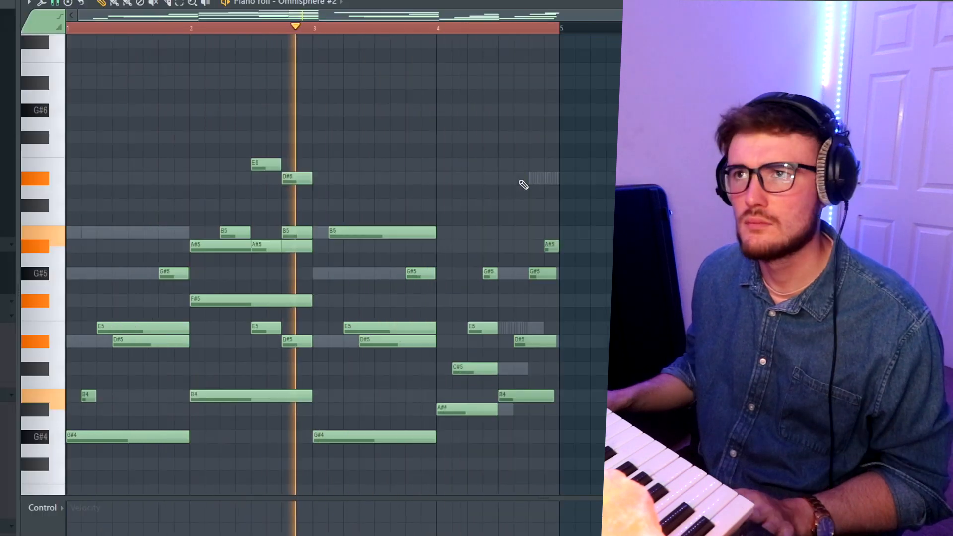
- Split Pattern 1 by channel in the playlist and render the resulting patterns as audio clips
{"action": "key", "text": "space"}
{"action": "key", "text": "F7"}
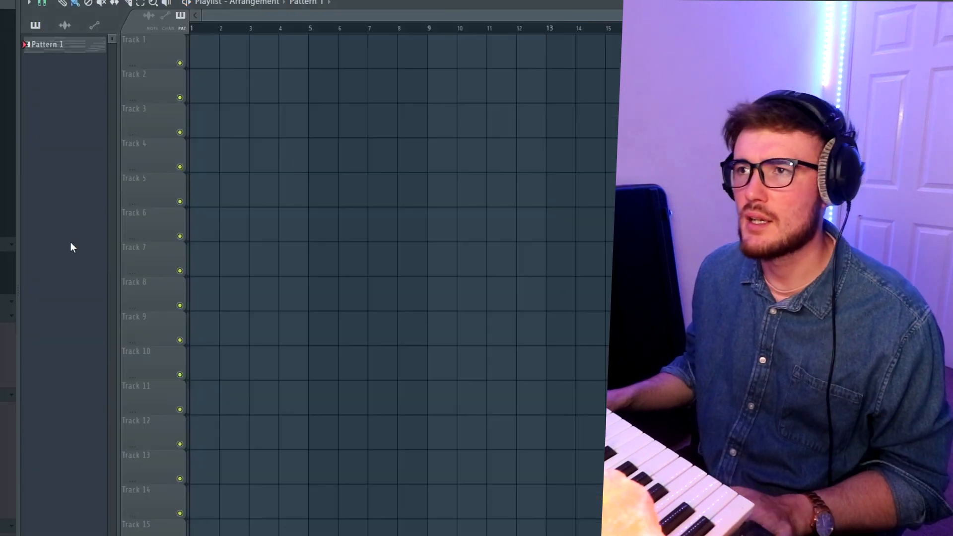
{"action": "right_click", "coordinate": [59, 47]}
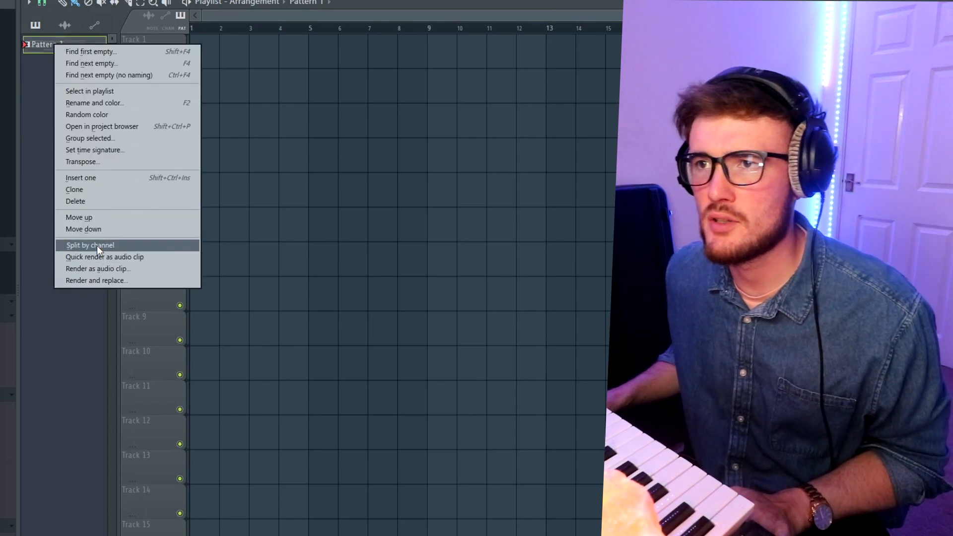
{"action": "left_click", "coordinate": [97, 246]}
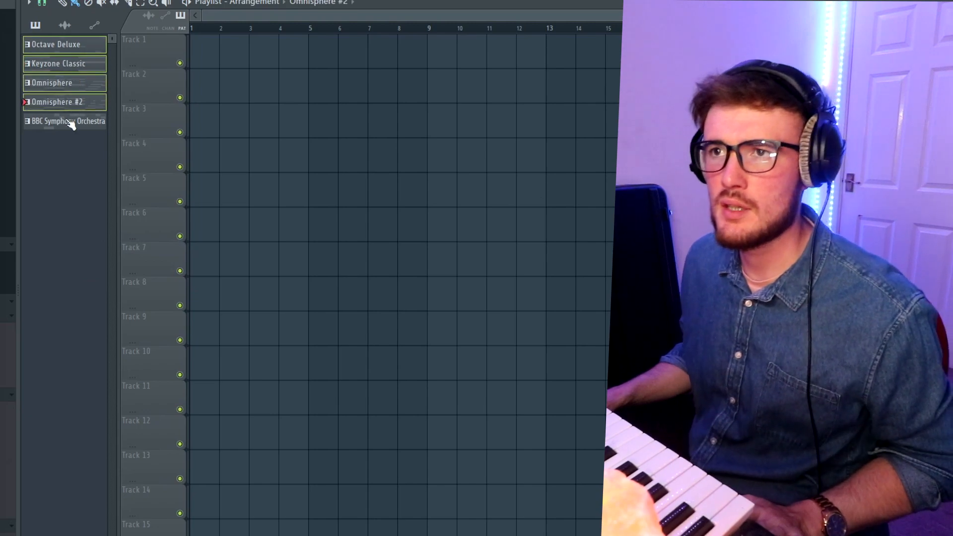
{"action": "right_click", "coordinate": [87, 50]}
{"action": "left_click", "coordinate": [117, 275]}
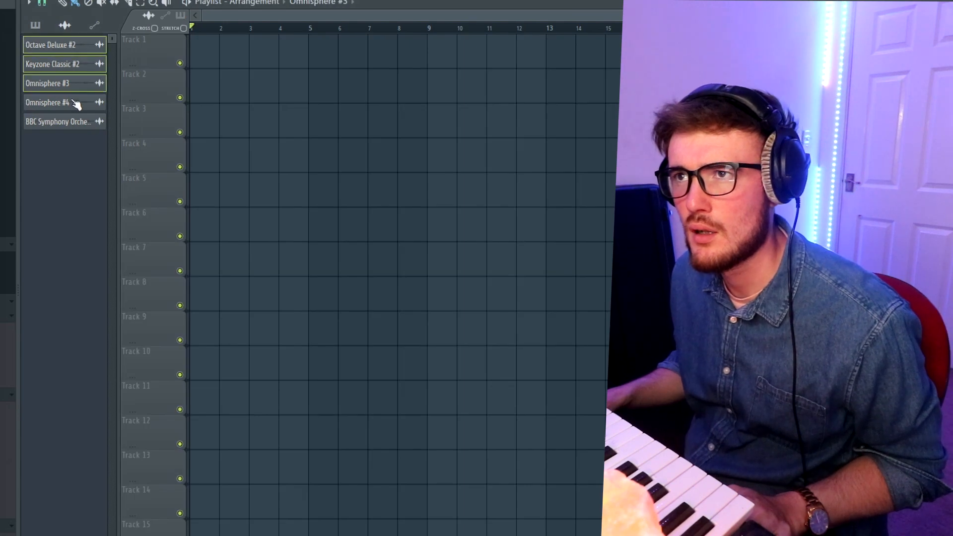
- Place the five rendered audio clips at bar 1 on Tracks 1 to 5 and audition Track 3 soloed
{"action": "left_click_drag", "start_coordinate": [73, 101], "coordinate": [74, 125]}
{"action": "left_click_drag", "start_coordinate": [75, 122], "coordinate": [196, 61]}
{"action": "right_click", "coordinate": [180, 132]}
{"action": "key", "text": "space"}
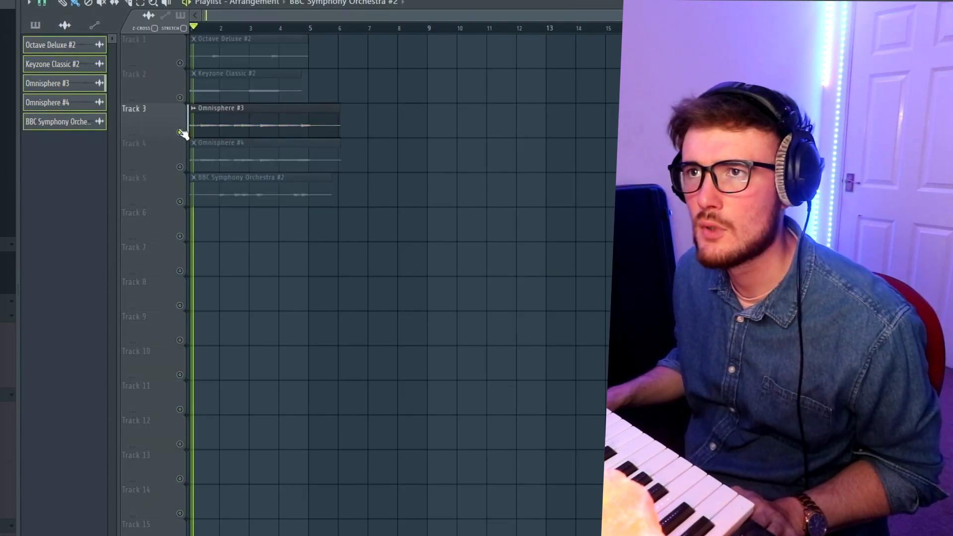
- Move the Omnisphere #4 clip to bar 9 and slice the tails off the Omnisphere #3 and BBC Symphony Orchestra clips at bar 5
{"action": "left_click_drag", "start_coordinate": [263, 163], "coordinate": [502, 162]}
{"action": "key", "text": "c"}
{"action": "left_click_drag", "start_coordinate": [312, 132], "coordinate": [312, 140]}
{"action": "key", "text": "space"}
{"action": "left_click_drag", "start_coordinate": [312, 177], "coordinate": [314, 203]}
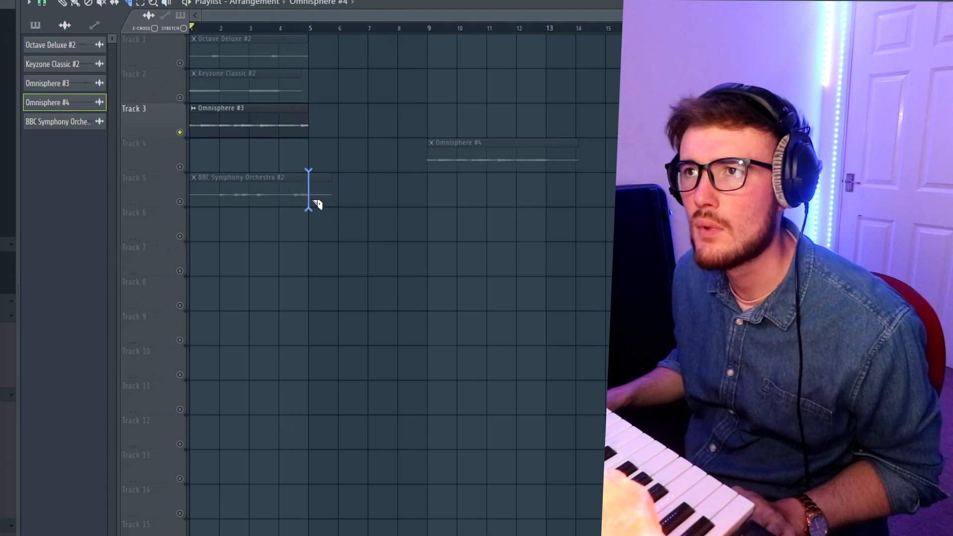
{"action": "key", "text": "ctrl+a"}
{"action": "right_click", "coordinate": [180, 202]}
{"action": "right_click", "coordinate": [179, 202]}
{"action": "left_click", "coordinate": [63, 3]}
- Lay the BBC Symphony Orchestra clip twice across bars 9 to 16 and line up Omnisphere #4 clips from bar 17
{"action": "left_click_drag", "start_coordinate": [214, 185], "coordinate": [500, 191]}
{"action": "key", "text": "ctrl+z"}
{"action": "key", "text": "ctrl+d"}
{"action": "left_click_drag", "start_coordinate": [479, 143], "coordinate": [591, 147]}
{"action": "left_click_drag", "start_coordinate": [434, 193], "coordinate": [536, 194]}
{"action": "left_click_drag", "start_coordinate": [514, 144], "coordinate": [613, 145]}
{"action": "key", "text": "ctrl+a"}
- Move the Keyzone Classic #2 clip to bar 5 and place Octave Deluxe #2 clips at bars 9 and 13
{"action": "left_click_drag", "start_coordinate": [225, 90], "coordinate": [317, 89]}
{"action": "left_click_drag", "start_coordinate": [213, 53], "coordinate": [395, 53]}
{"action": "left_click_drag", "start_coordinate": [387, 55], "coordinate": [500, 61]}
- Repeat the Omnisphere #3 clip at bars 5, 9 and 13 on Track 3
{"action": "left_click_drag", "start_coordinate": [256, 126], "coordinate": [342, 124]}
{"action": "left_click_drag", "start_coordinate": [343, 124], "coordinate": [432, 122]}
{"action": "left_click_drag", "start_coordinate": [432, 123], "coordinate": [535, 121]}
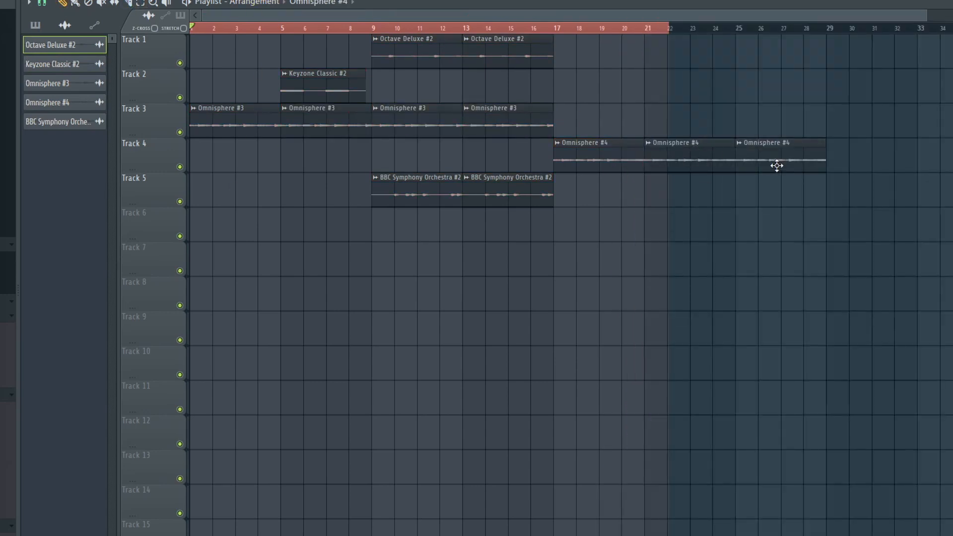
- Extend Omnisphere #4 through bar 32, copying the Octave Deluxe and BBC Symphony Orchestra clips to bars 25 and 29 and Keyzone Classic to bar 21
{"action": "left_click_drag", "start_coordinate": [777, 165], "coordinate": [867, 165]}
{"action": "scroll", "coordinate": [864, 166], "scroll_direction": "down", "scroll_amount": 1}
{"action": "left_click_drag", "start_coordinate": [495, 66], "coordinate": [397, 52]}
{"action": "left_click_drag", "start_coordinate": [440, 56], "coordinate": [728, 57]}
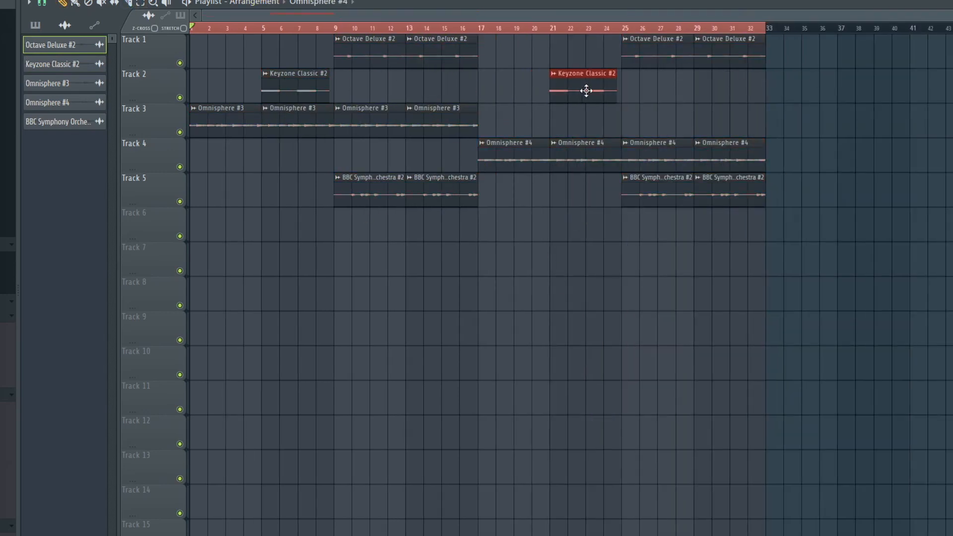
- Arm the Current mixer track for disk recording and render the arrangement to an audio clip
{"action": "key", "text": "F9"}
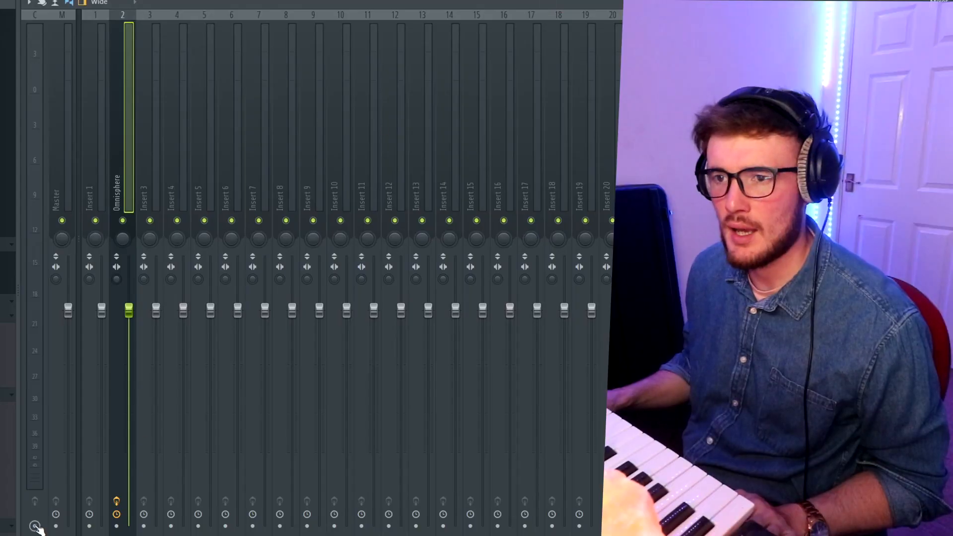
{"action": "left_click", "coordinate": [35, 526]}
{"action": "key", "text": "alt+r"}
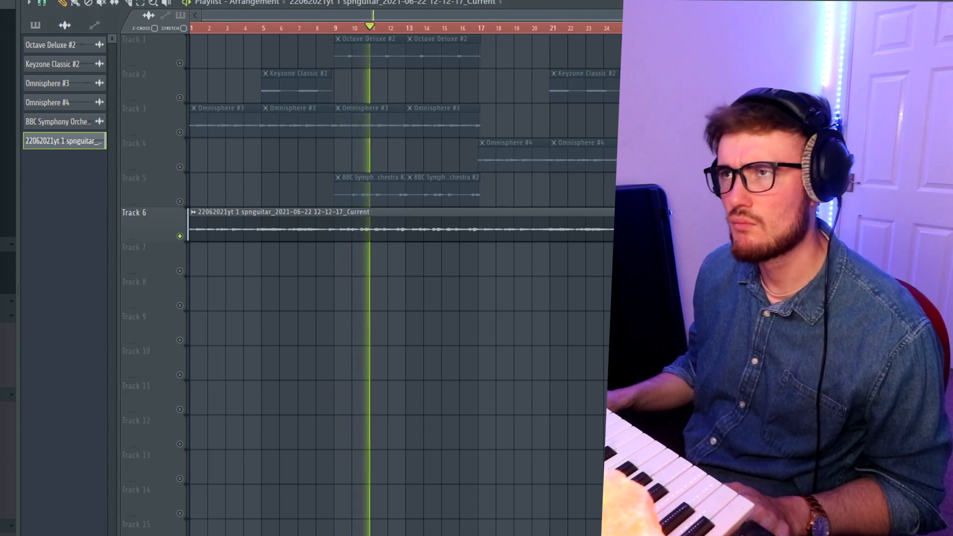
- Create Pattern 6, unmute Track 7 and place the pattern's clips back to back on it from bar 9
{"action": "key", "text": "F4"}
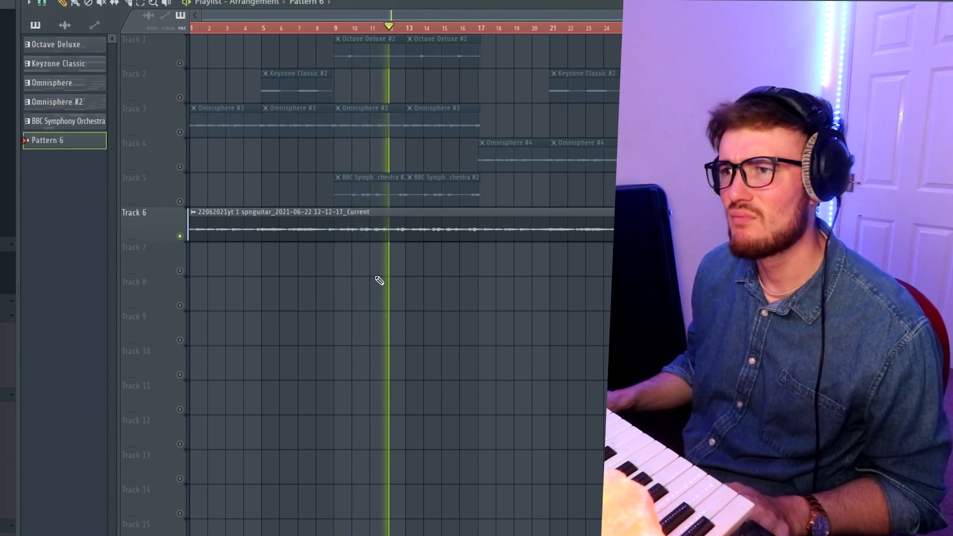
{"action": "left_click", "coordinate": [180, 270]}
{"action": "key", "text": "space"}
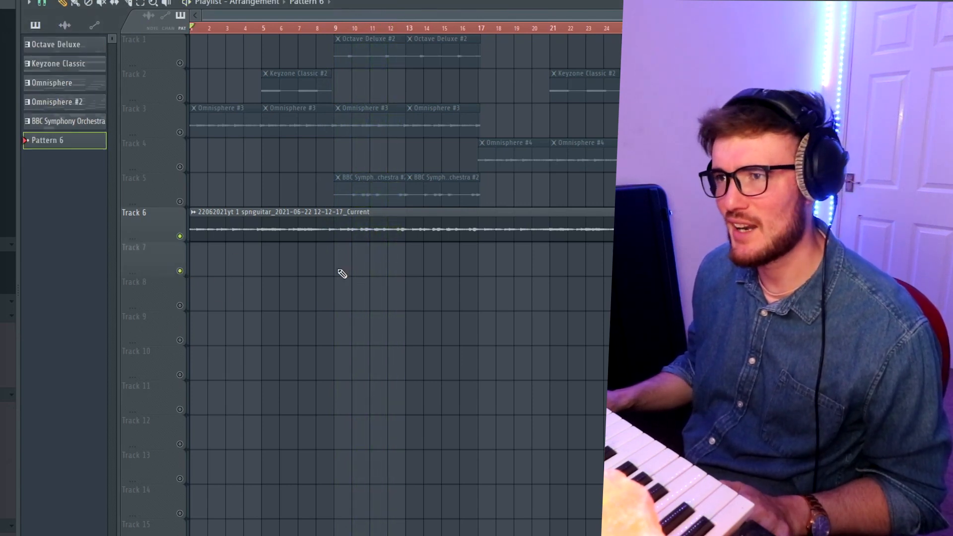
{"action": "left_click_drag", "start_coordinate": [352, 266], "coordinate": [400, 269]}
{"action": "left_click", "coordinate": [416, 268]}
{"action": "left_click", "coordinate": [508, 269]}
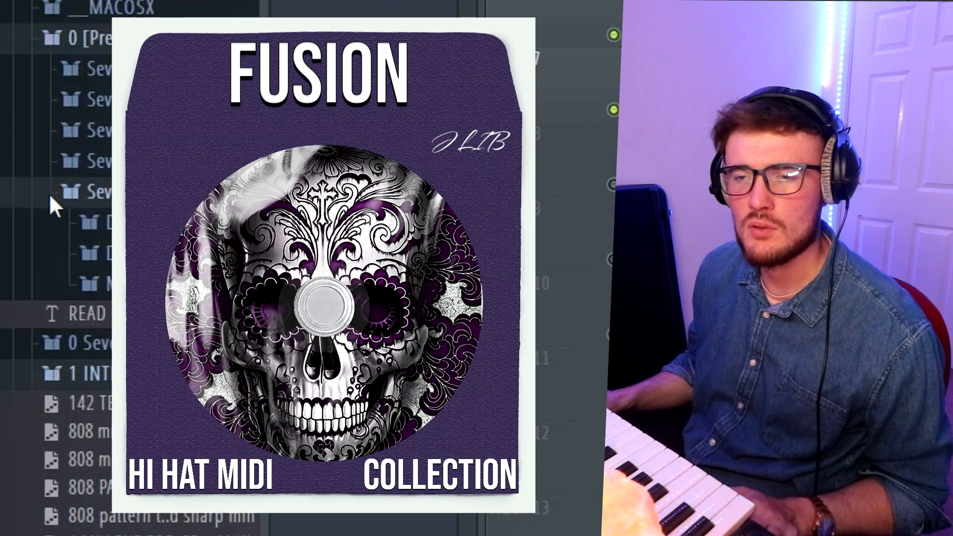
- Find the closed hats in the FUSION hi-hat MIDI kit and add Hi Hat 13 Mist [Closed] to the channel rack
{"action": "scroll", "coordinate": [75, 214], "scroll_direction": "down", "scroll_amount": 10}
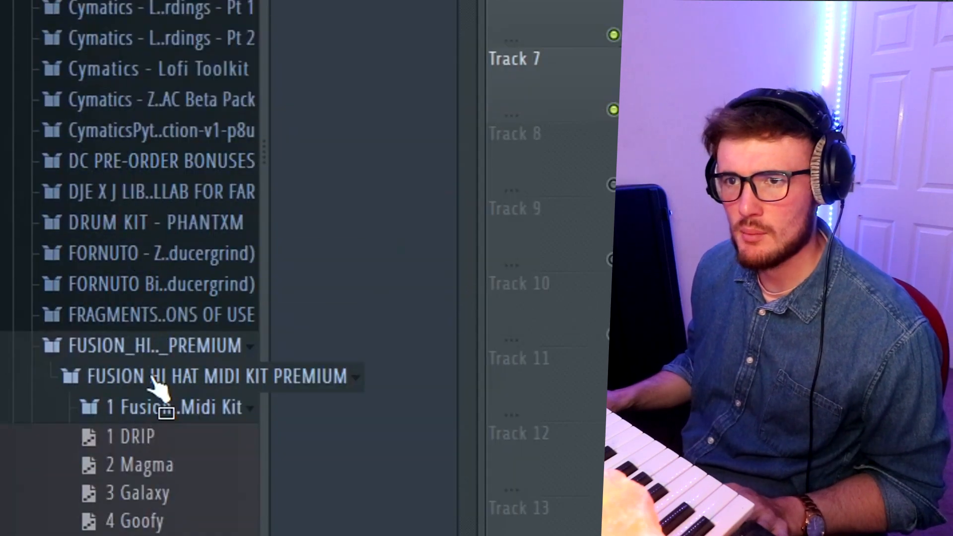
{"action": "scroll", "coordinate": [194, 330], "scroll_direction": "down", "scroll_amount": 4}
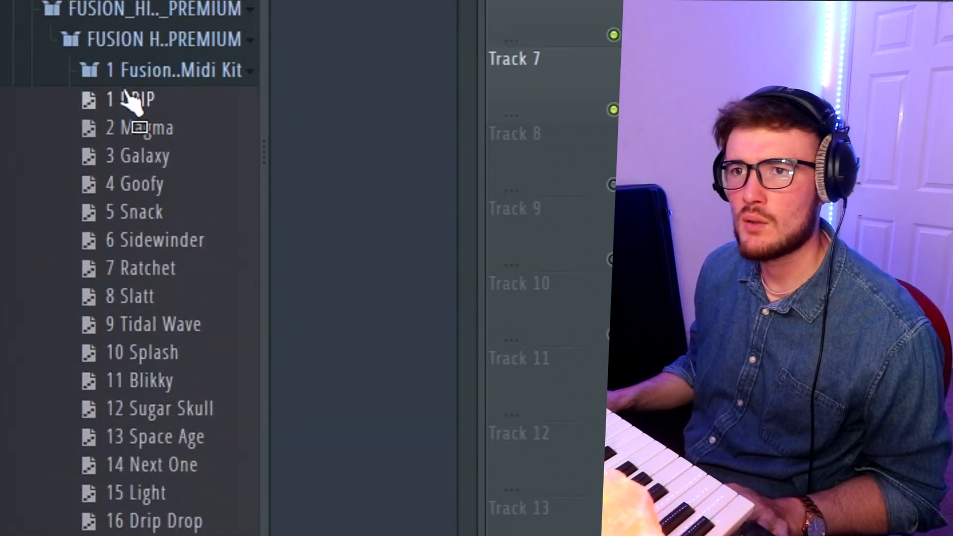
{"action": "left_click", "coordinate": [188, 70]}
{"action": "left_click", "coordinate": [185, 102]}
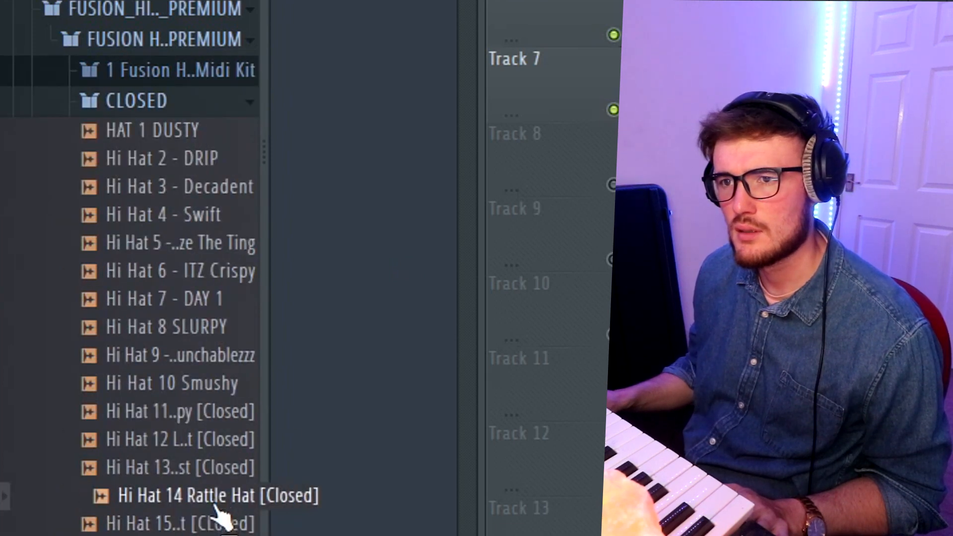
{"action": "left_click_drag", "start_coordinate": [186, 469], "coordinate": [153, 175]}
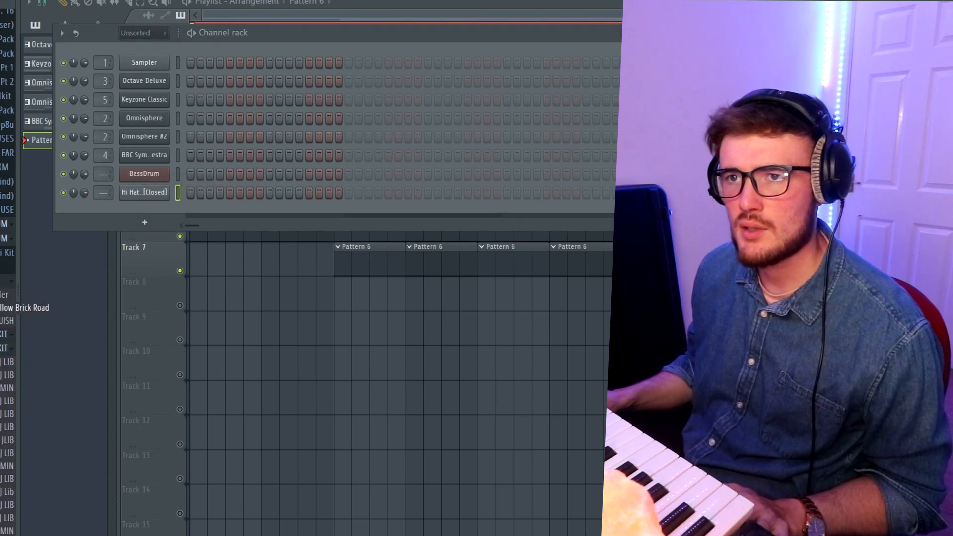
- Add Open Hat 1 Sizzler and Open Hat 2 - Yellow Brick Road as channels in the rack
{"action": "left_click_drag", "start_coordinate": [4, 295], "coordinate": [140, 214]}
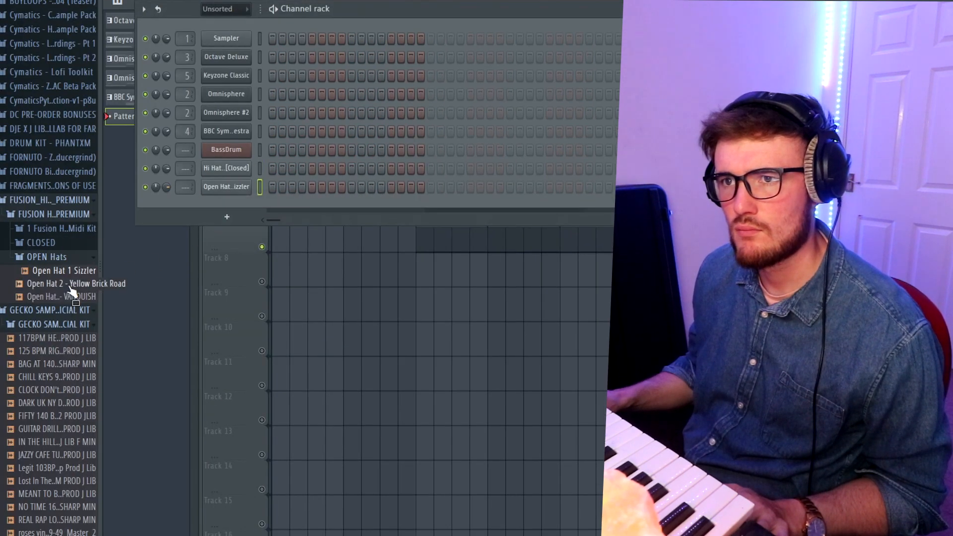
{"action": "left_click_drag", "start_coordinate": [270, 208], "coordinate": [248, 206]}
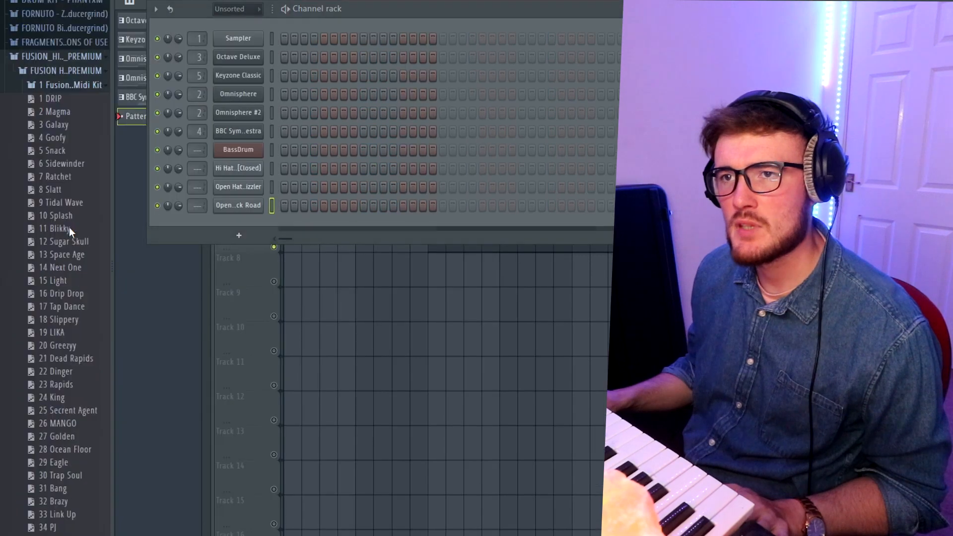
- Try the 15 Light MIDI file on the closed hi-hat channel and play the arrangement from bar 9
{"action": "scroll", "coordinate": [69, 227], "scroll_direction": "down", "scroll_amount": 3}
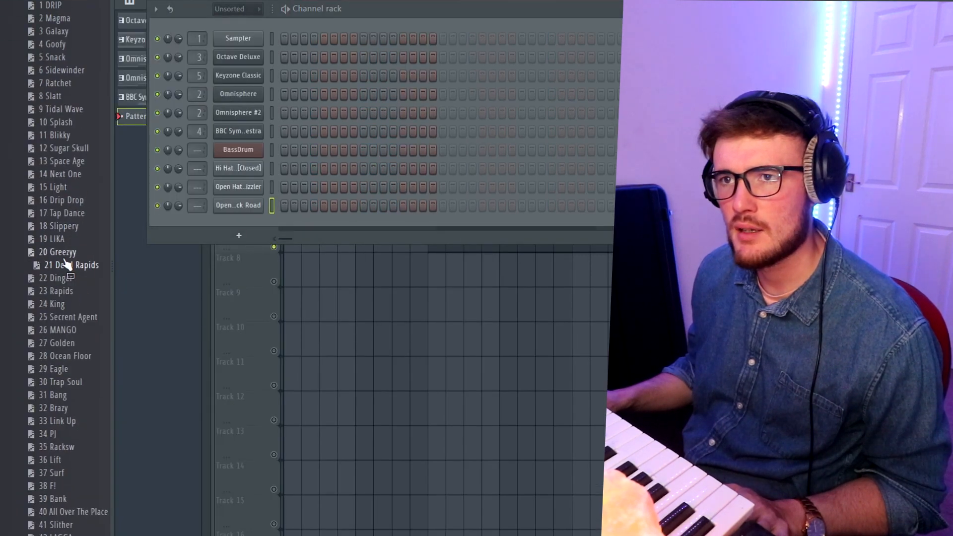
{"action": "scroll", "coordinate": [65, 263], "scroll_direction": "up", "scroll_amount": 5}
{"action": "left_click_drag", "start_coordinate": [264, 151], "coordinate": [246, 168]}
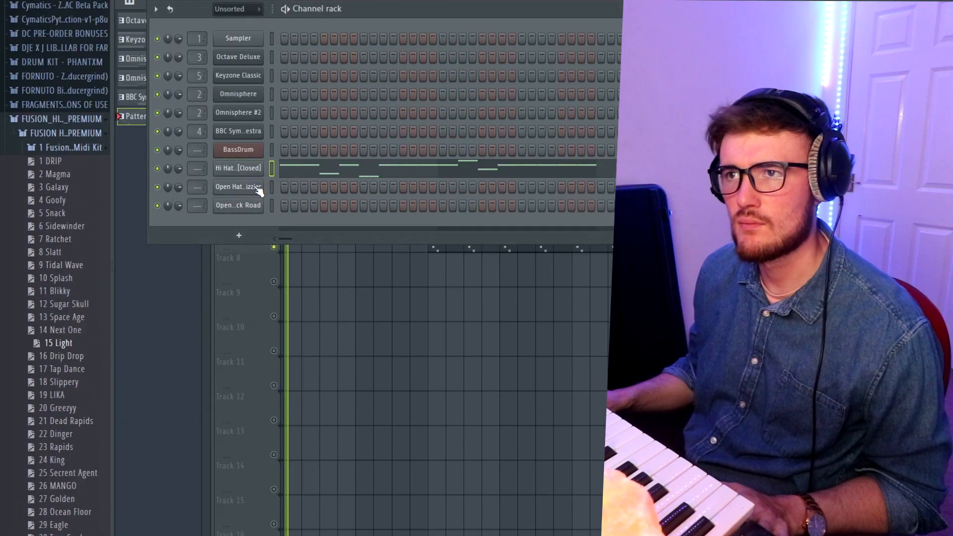
{"action": "key", "text": "F6"}
{"action": "left_click", "coordinate": [428, 4]}
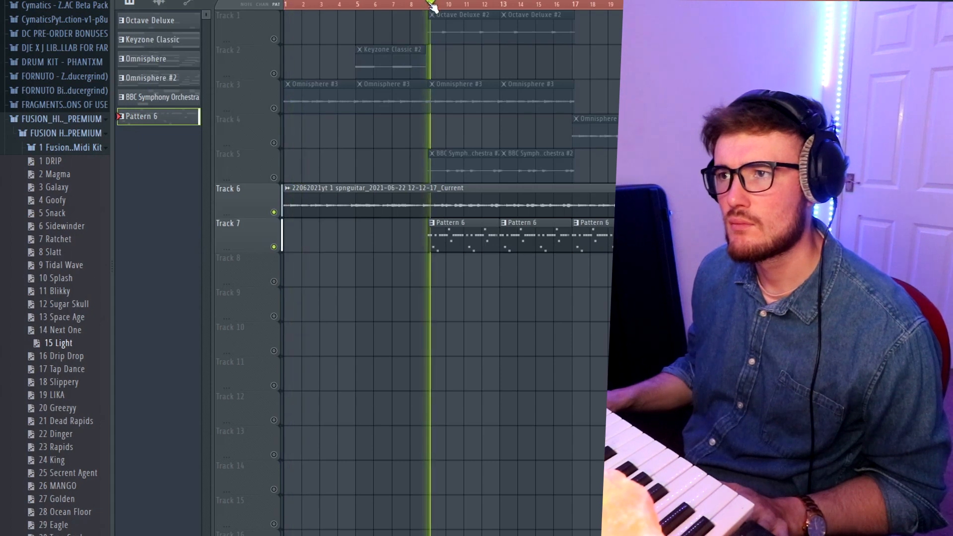
- Open the closed hi-hat channel's notes in the piano roll
{"action": "key", "text": "F6"}
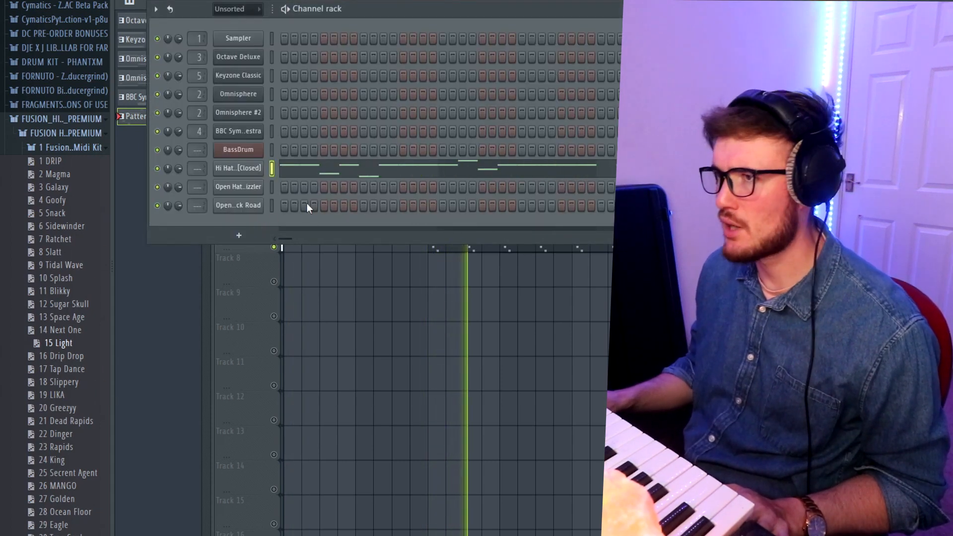
{"action": "left_click", "coordinate": [401, 176]}
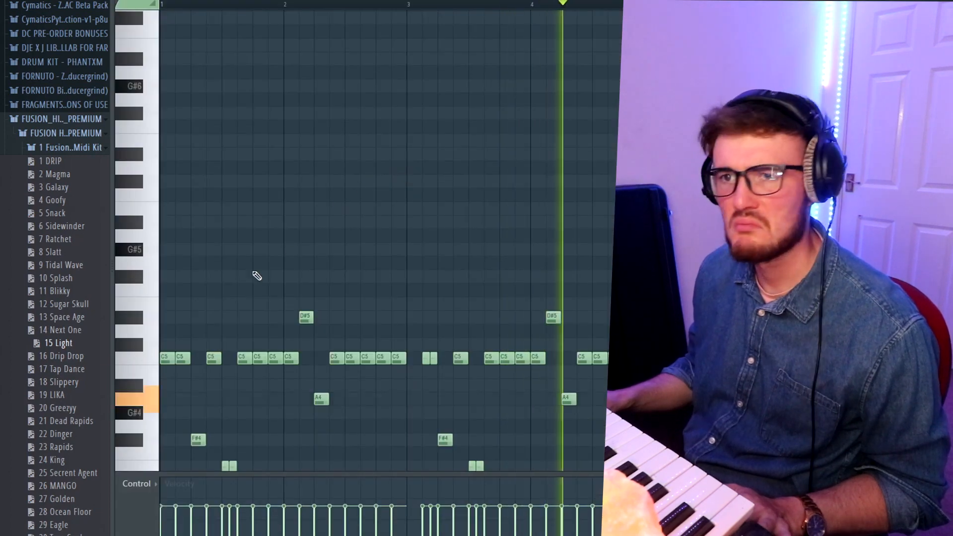
- Try the 16 Drip Drop and 24 King MIDI files as the hi-hat pattern
{"action": "scroll", "coordinate": [20, 313], "scroll_direction": "down", "scroll_amount": 3}
{"action": "left_click_drag", "start_coordinate": [62, 277], "coordinate": [272, 254]}
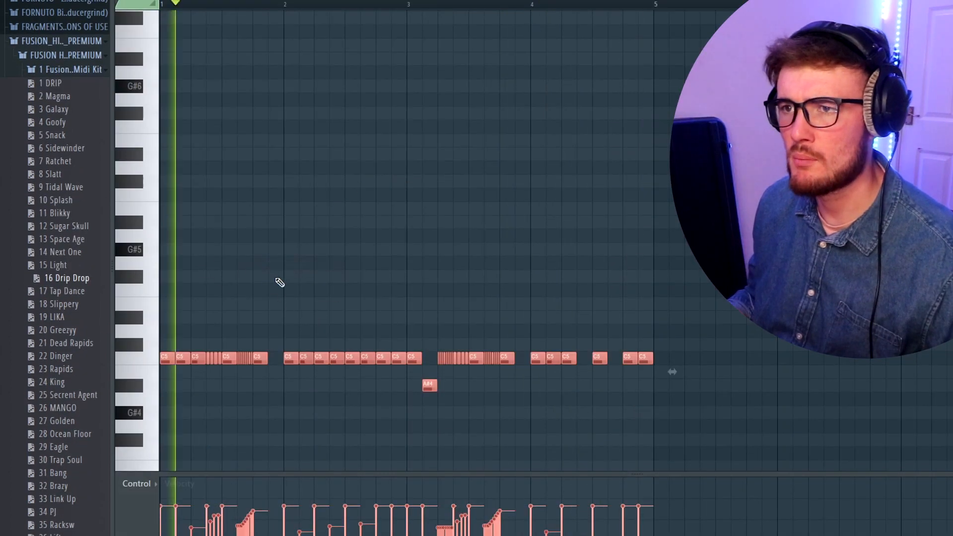
{"action": "left_click_drag", "start_coordinate": [56, 382], "coordinate": [238, 333]}
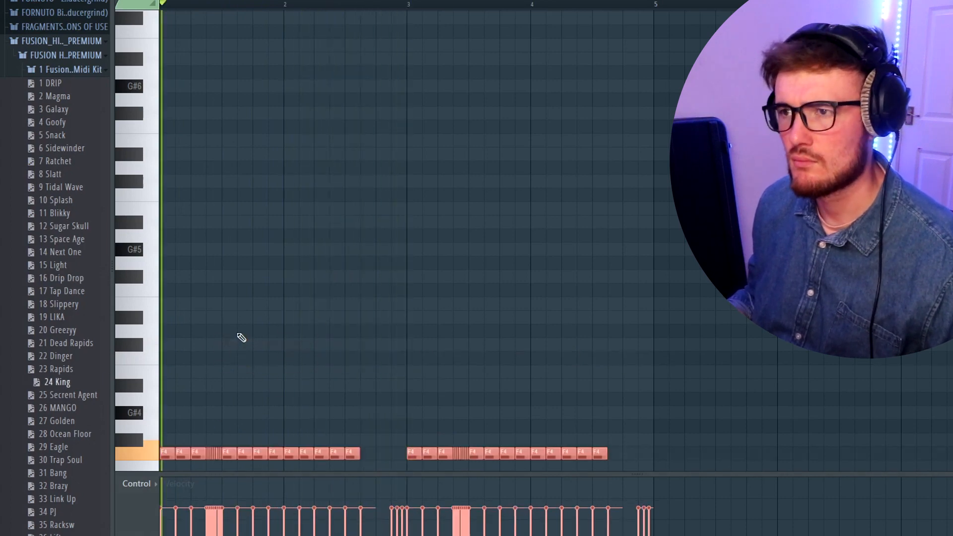
- Replace the hi-hat notes with the 41 Slither MIDI file and audition it
{"action": "scroll", "coordinate": [74, 477], "scroll_direction": "down", "scroll_amount": 4}
{"action": "left_click_drag", "start_coordinate": [61, 447], "coordinate": [426, 314]}
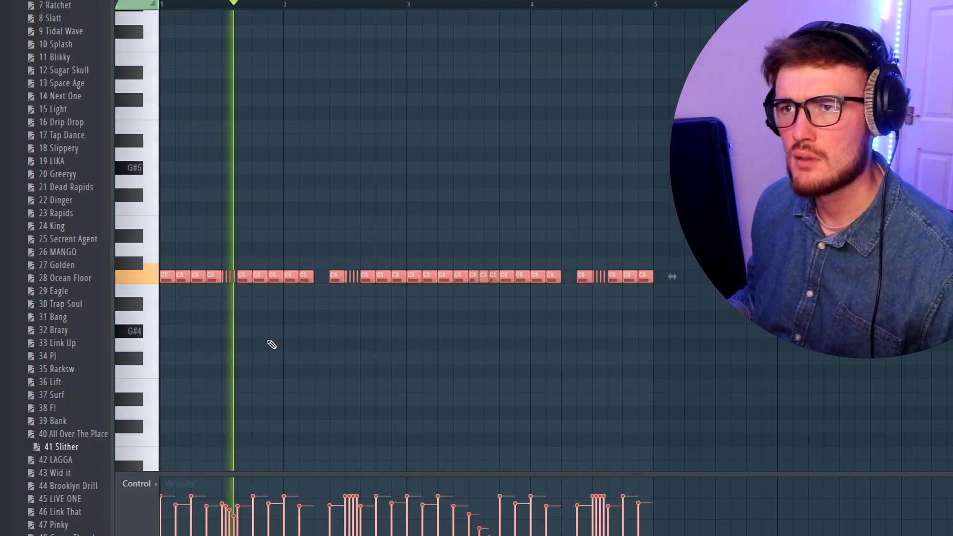
{"action": "left_click", "coordinate": [316, 347], "text": "ctrl"}
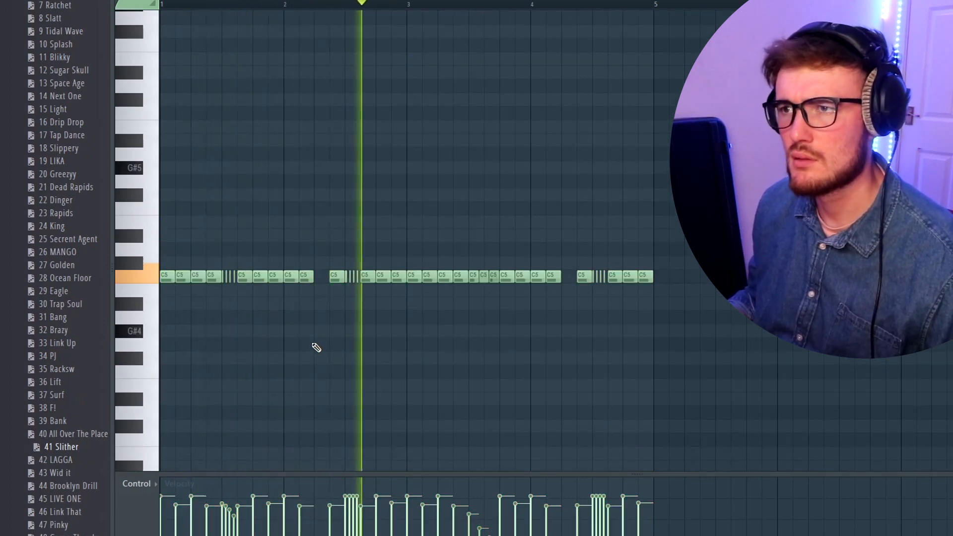
{"action": "key", "text": "space"}
- Delete the hi-hat notes from beat 4 of bar 2 onward and copy the remaining notes to bar 3
{"action": "left_click_drag", "start_coordinate": [381, 272], "coordinate": [776, 356]}
{"action": "key", "text": "Delete"}
{"action": "key", "text": "ctrl+a"}
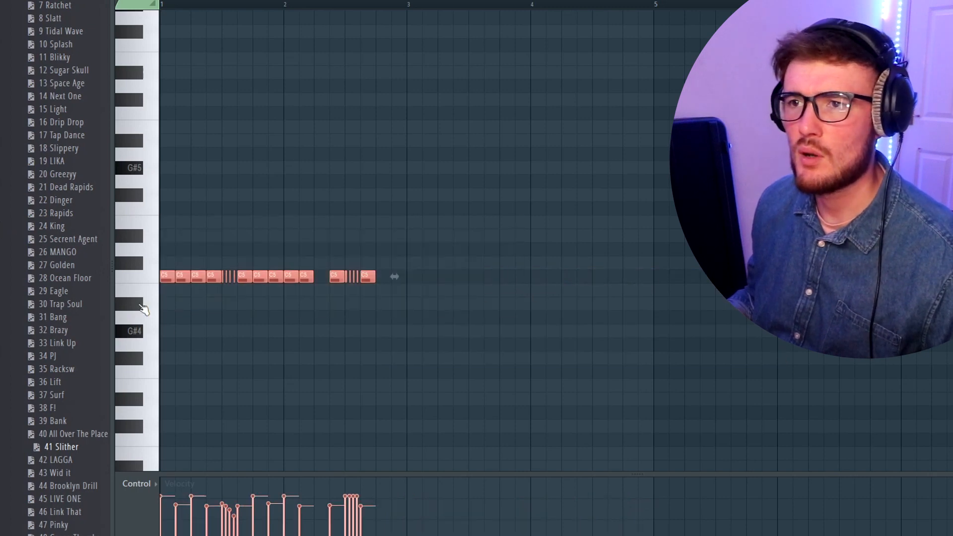
{"action": "left_click_drag", "start_coordinate": [177, 275], "coordinate": [416, 276], "text": "shift"}
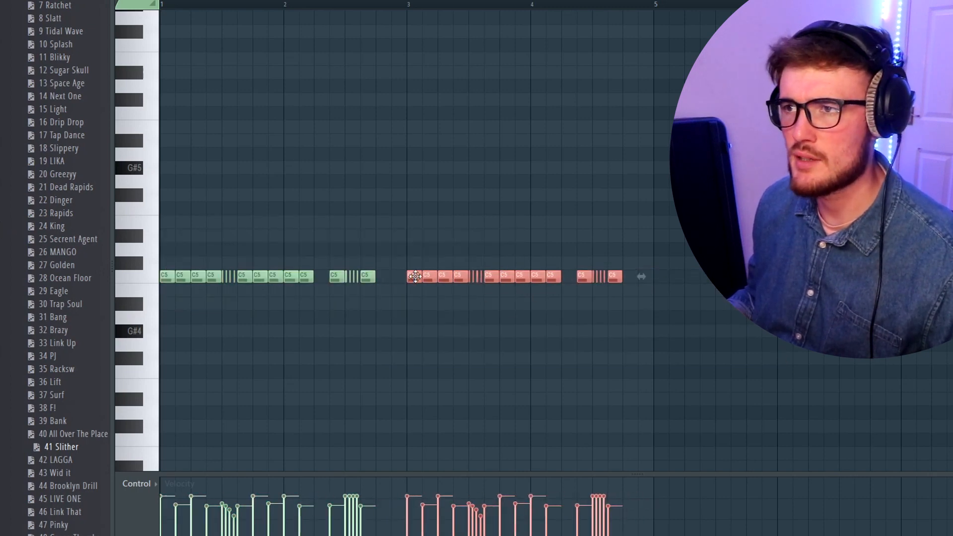
- Set the snap to 1/6 beat and replace the C5 hat at beat 4 of bar 1 with three short 1/6-beat notes
{"action": "left_click", "coordinate": [151, 0]}
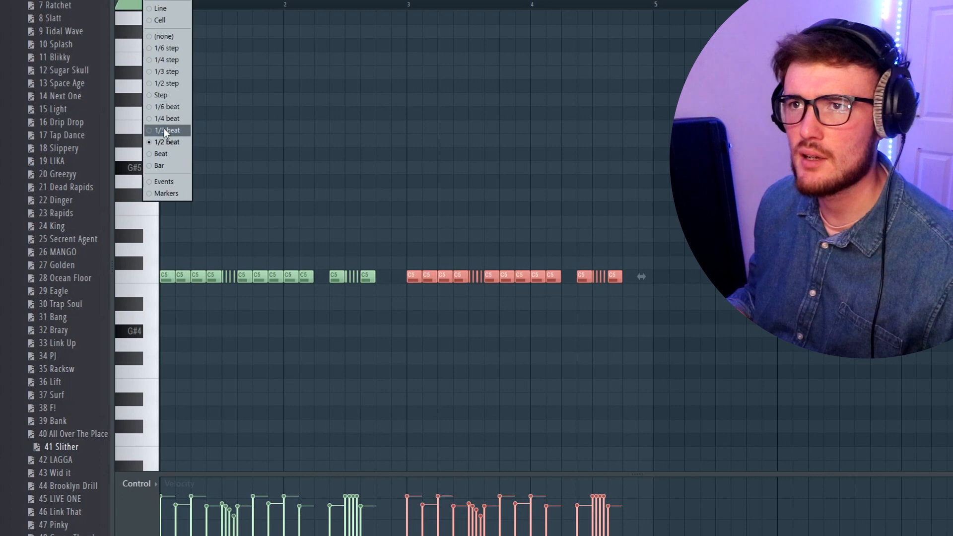
{"action": "left_click", "coordinate": [168, 106]}
{"action": "key", "text": "Page_Up"}
{"action": "key", "text": "space"}
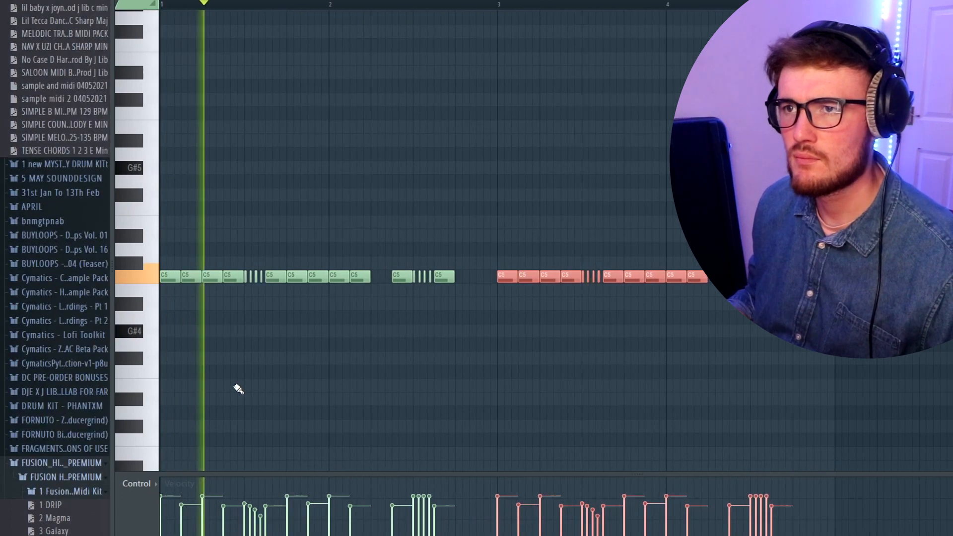
{"action": "key", "text": "space"}
{"action": "left_click_drag", "start_coordinate": [305, 276], "coordinate": [281, 277]}
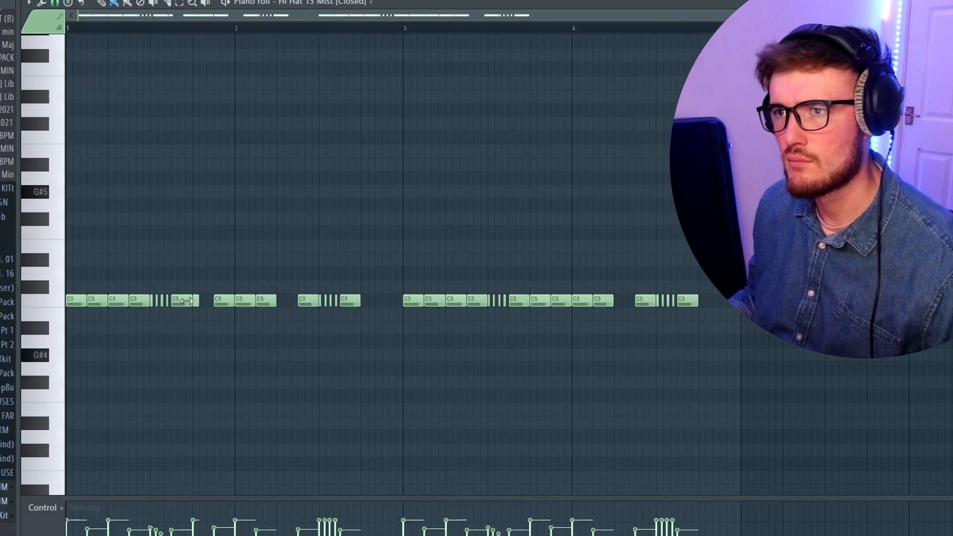
{"action": "key", "text": "space"}
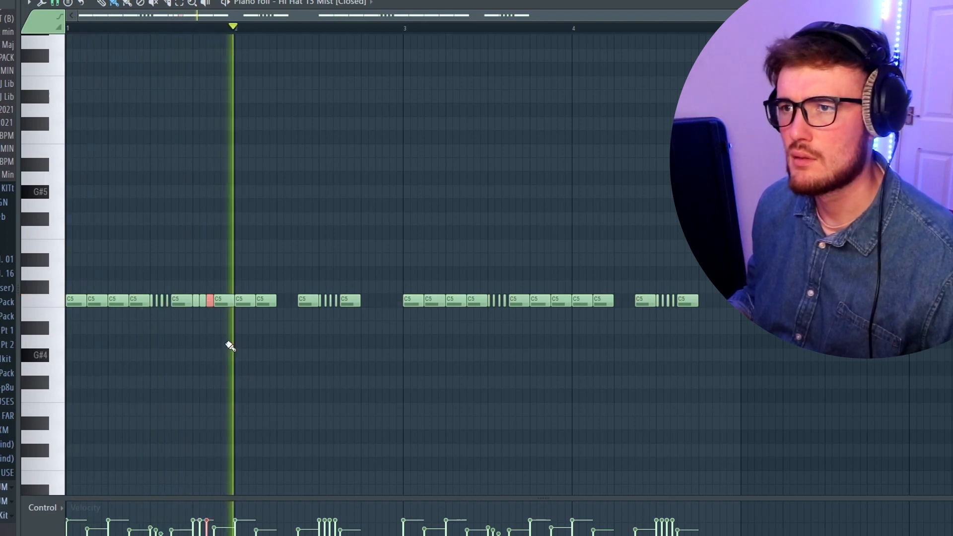
- Replay the hi-hats and delete the C5 note just before the three-note roll in bar 1
{"action": "key", "text": "space"}
{"action": "key", "text": "space"}
{"action": "right_click", "coordinate": [181, 302]}
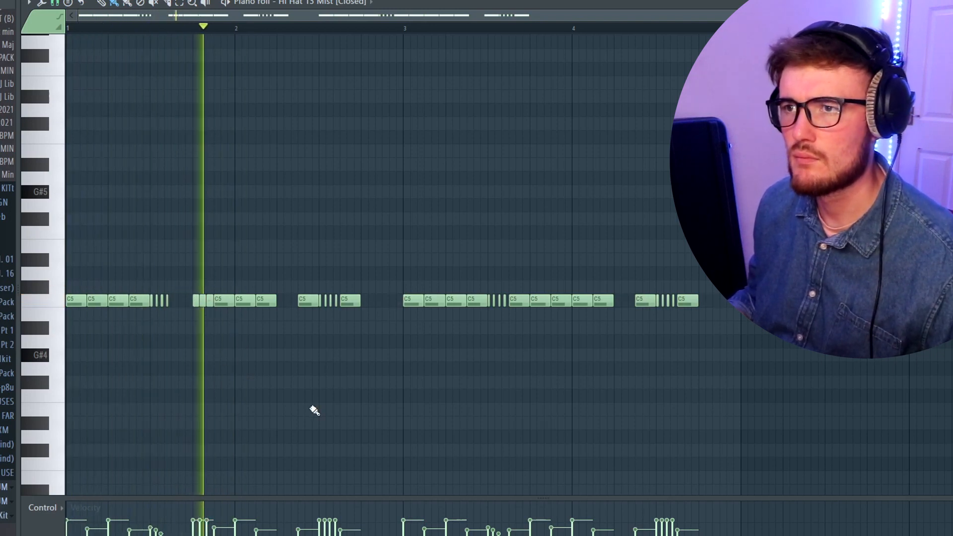
- Ramp up the velocities of the three-note hi-hat roll in bar 1 and add six short F4 notes at the end of bar 2
{"action": "key", "text": "space"}
{"action": "key", "text": "space"}
{"action": "left_click_drag", "start_coordinate": [187, 297], "coordinate": [216, 331]}
{"action": "key", "text": "space"}
{"action": "key", "text": "space"}
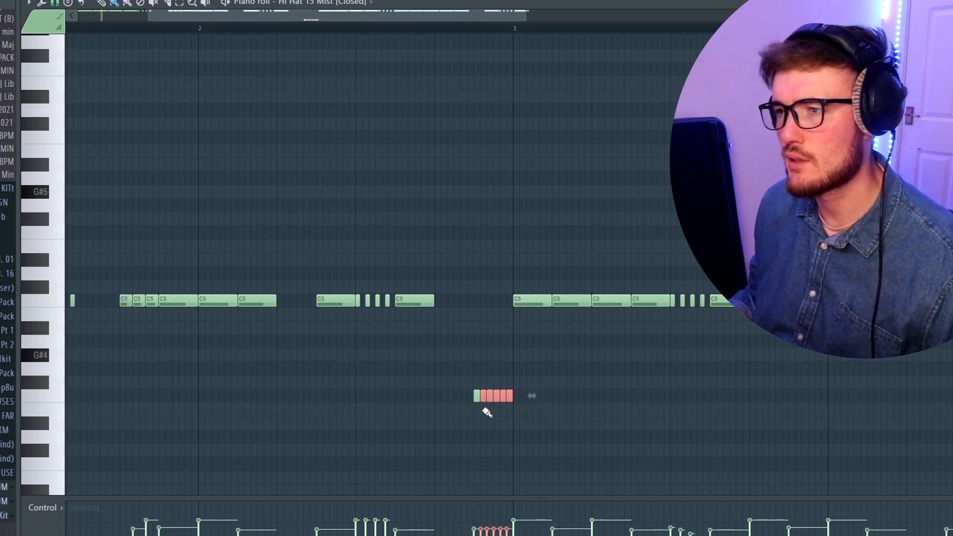
- Add a short F4 hi-hat note on beat 4 of bar 2, adjust the velocities of the F4 notes, and audition them
{"action": "key", "text": "space"}
{"action": "left_click", "coordinate": [439, 396]}
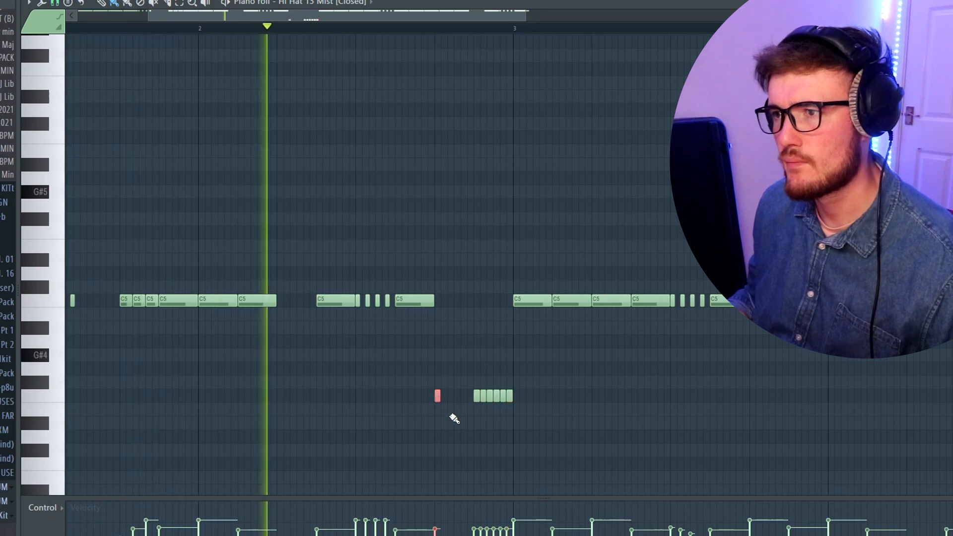
{"action": "key", "text": "space"}
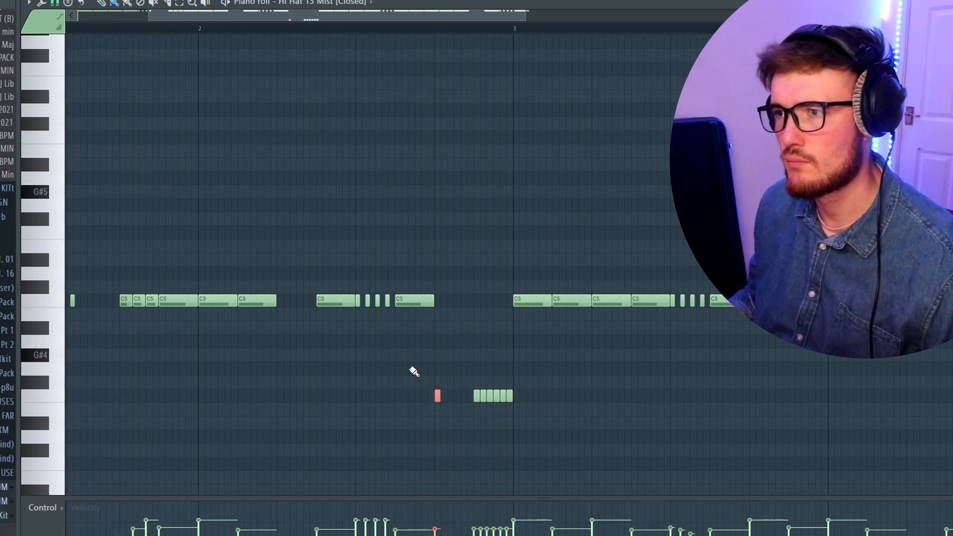
{"action": "left_click_drag", "start_coordinate": [413, 373], "coordinate": [560, 442]}
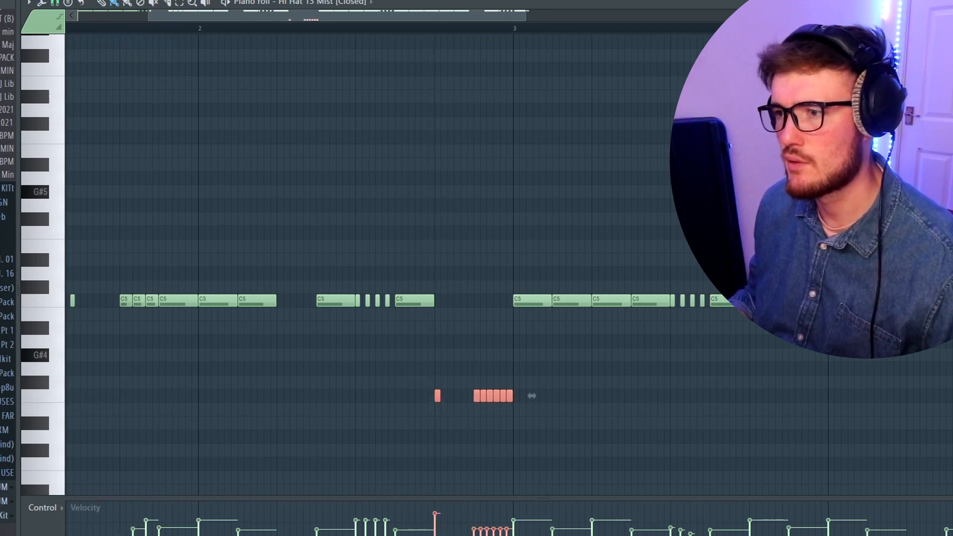
{"action": "key", "text": "space"}
{"action": "scroll", "coordinate": [323, 362], "scroll_direction": "down", "scroll_amount": 4}
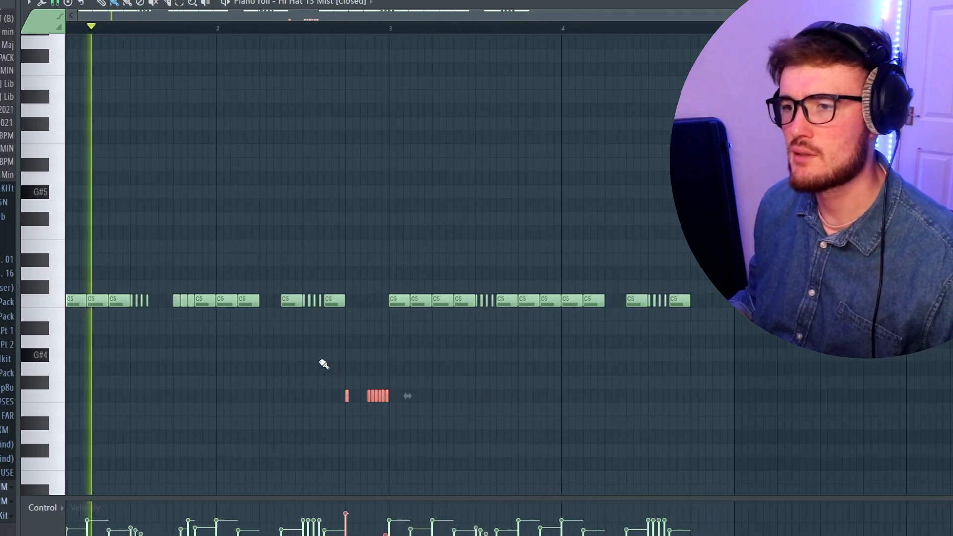
- Fill the Open Hat 2 - Yellow Brick Road channel with a hit every 8 steps
{"action": "key", "text": "F9"}
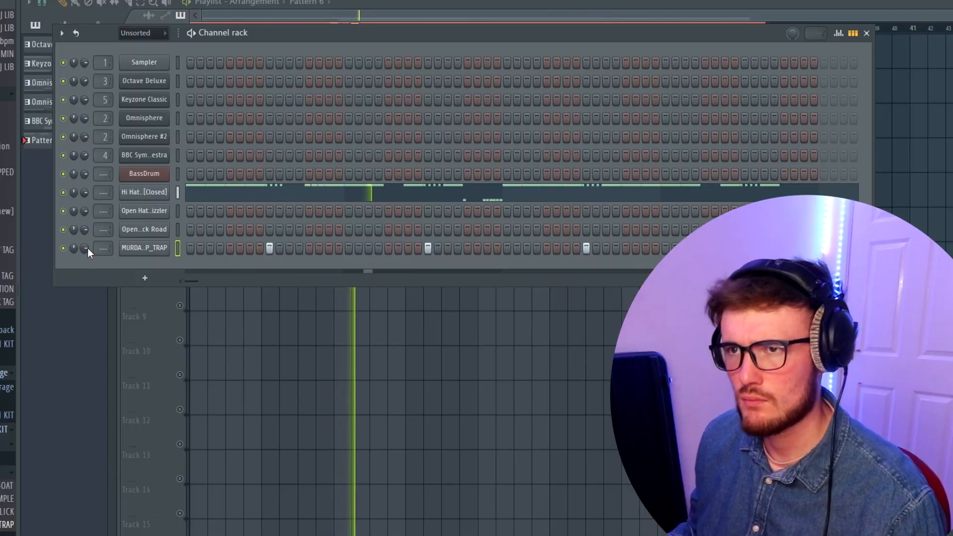
{"action": "scroll", "coordinate": [8, 367], "scroll_direction": "down", "scroll_amount": 3}
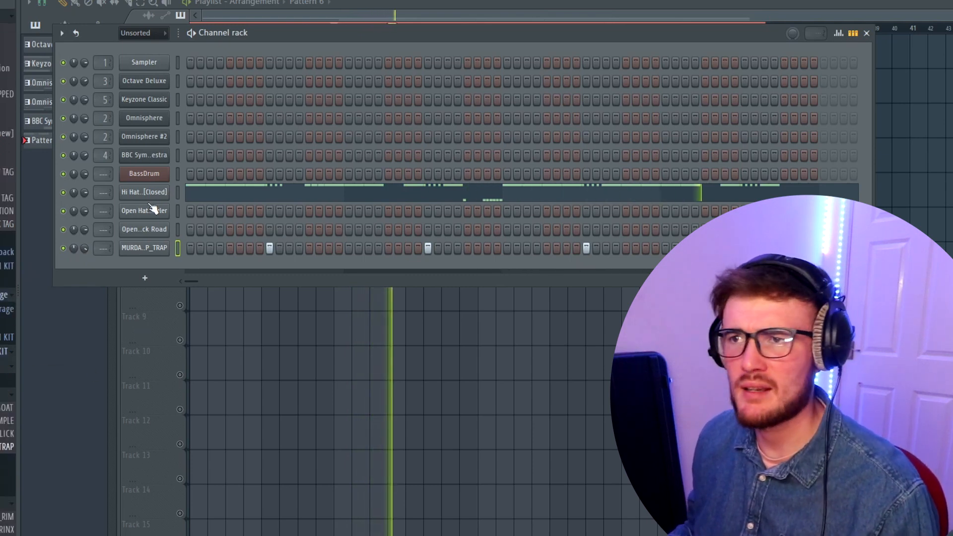
{"action": "right_click", "coordinate": [154, 230]}
{"action": "left_click", "coordinate": [365, 295]}
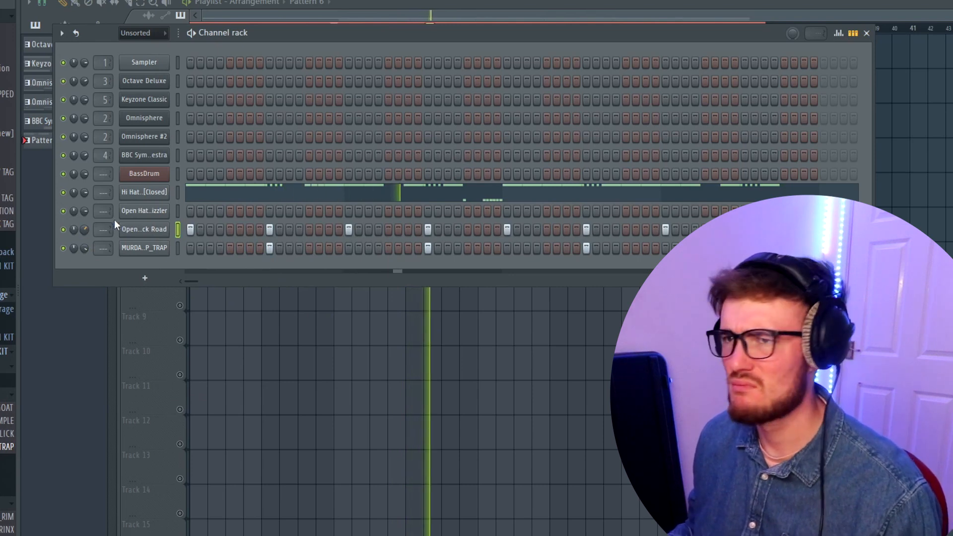
- In the Yellow Brick Road open hat's piano roll, lower the note on beat 3 of bar 1 to G4
{"action": "right_click", "coordinate": [137, 228]}
{"action": "left_click", "coordinate": [177, 231]}
{"action": "left_click", "coordinate": [128, 300]}
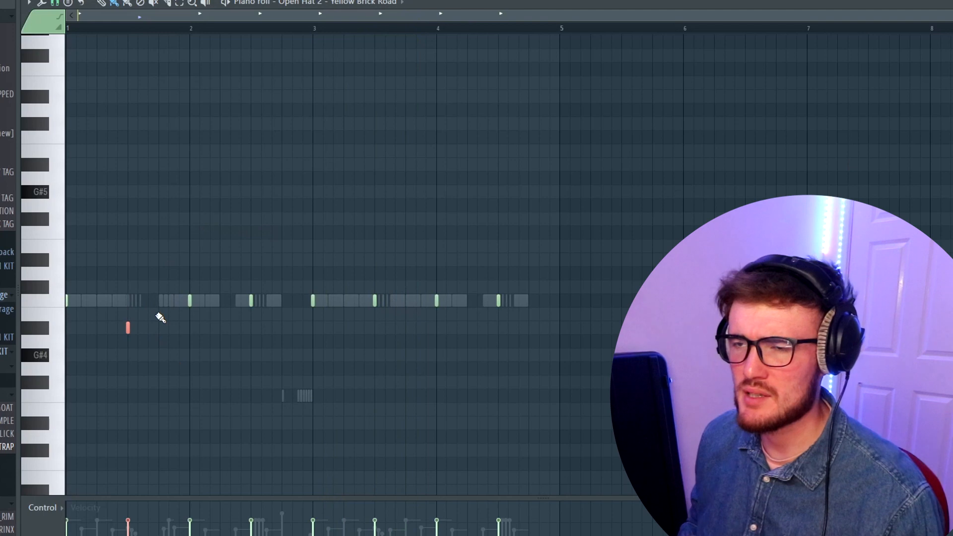
{"action": "key", "text": "space"}
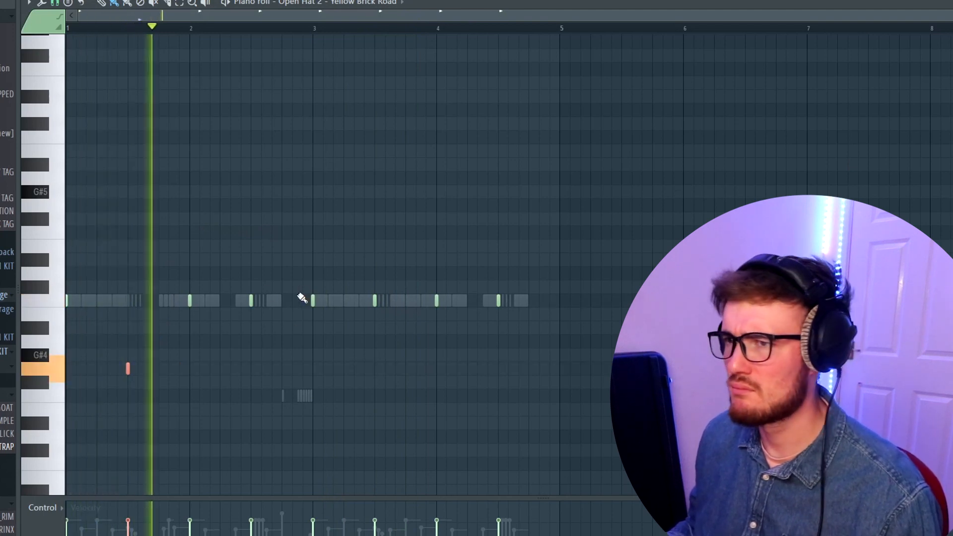
- Lower the open hat note on beat 3 of bar 2 to D4 and reduce the velocity of both lowered notes
{"action": "left_click", "coordinate": [250, 301]}
{"action": "key", "text": "space"}
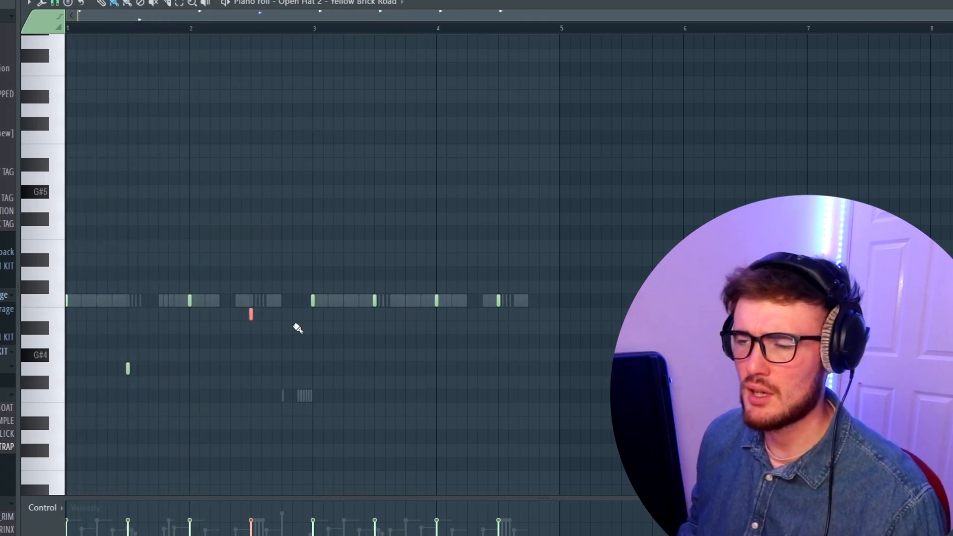
{"action": "key", "text": "shift+Down"}
{"action": "key", "text": "shift+Down"}
{"action": "key", "text": "shift+Down"}
{"action": "key", "text": "shift+Down"}
{"action": "key", "text": "shift+Down"}
{"action": "key", "text": "shift+Down"}
{"action": "key", "text": "shift+Down"}
{"action": "key", "text": "shift+Down"}
{"action": "key", "text": "shift+Down"}
{"action": "key", "text": "space"}
{"action": "left_click_drag", "start_coordinate": [283, 469], "coordinate": [76, 309]}
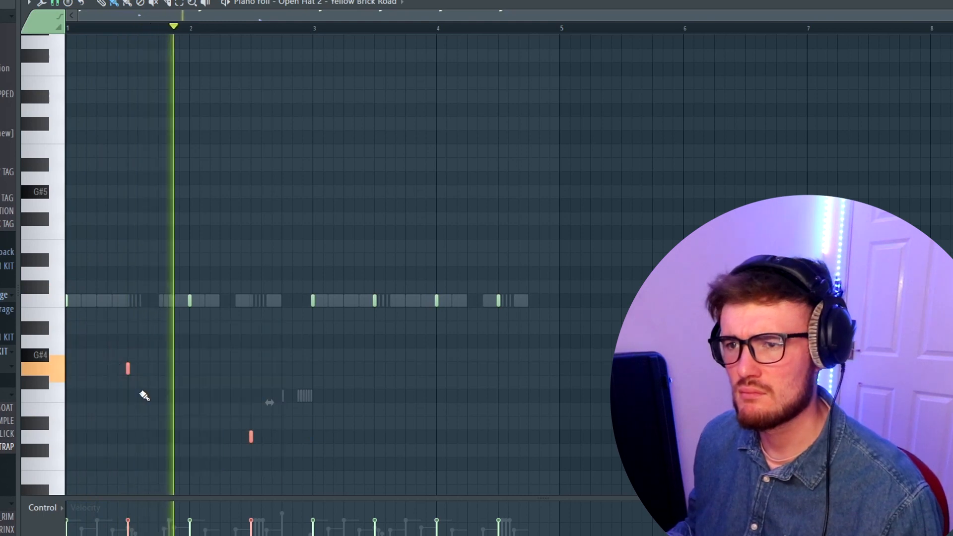
- Replace the open hat notes in bars 3 and 4 with a copy of the notes from bars 1 and 2
{"action": "left_click_drag", "start_coordinate": [273, 373], "coordinate": [653, 254]}
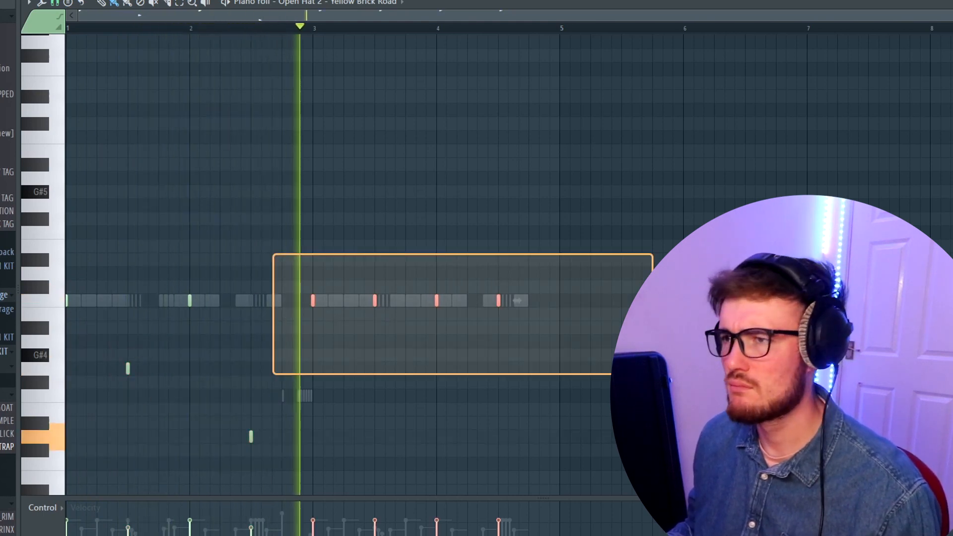
{"action": "key", "text": "space"}
{"action": "left_click_drag", "start_coordinate": [378, 470], "coordinate": [65, 255]}
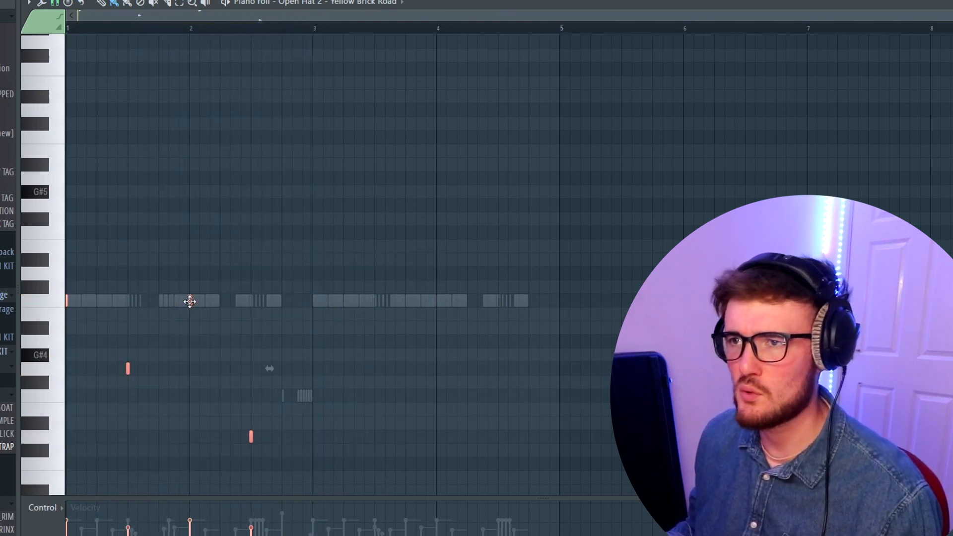
- Randomize the levels of all the open hat notes with the Bipolar option enabled
{"action": "key", "text": "ctrl+a"}
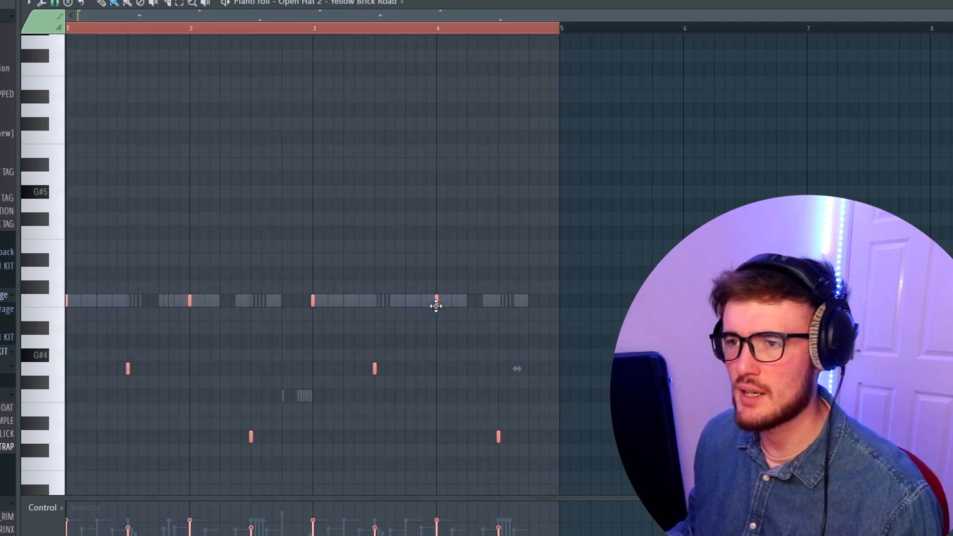
{"action": "key", "text": "alt+r"}
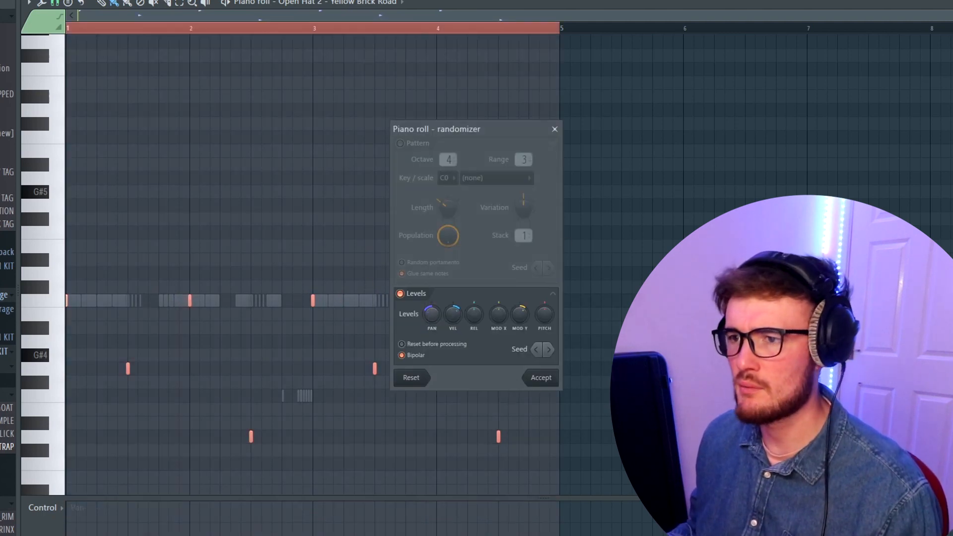
{"action": "left_click", "coordinate": [541, 377]}
- Play the pattern and adjust the volume of the MURDA..P_TRAP channel
{"action": "key", "text": "space"}
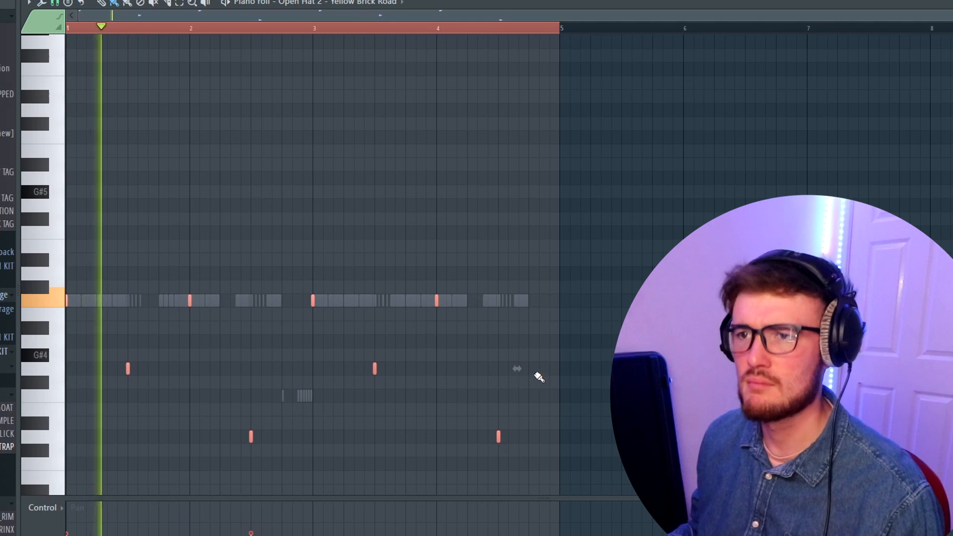
{"action": "key", "text": "F6"}
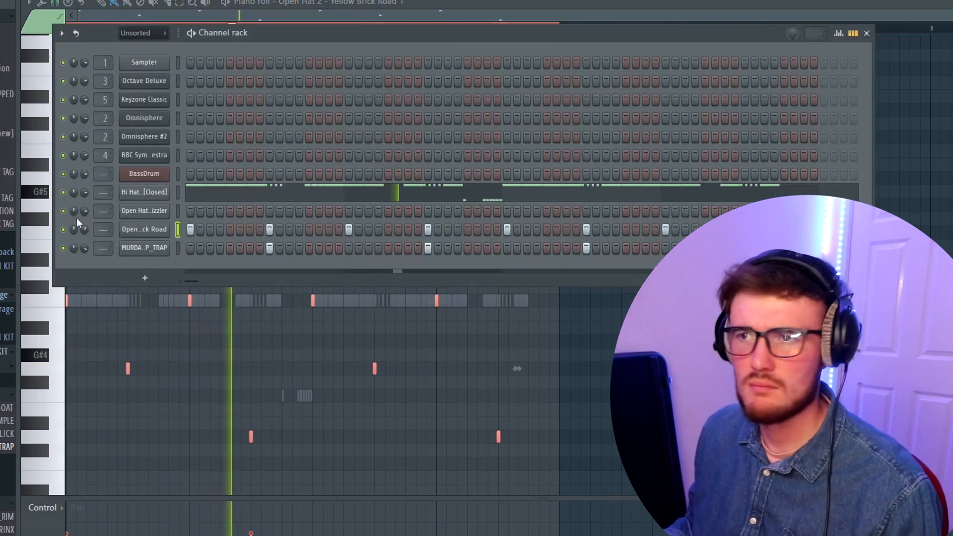
{"action": "left_click_drag", "start_coordinate": [84, 247], "coordinate": [92, 244]}
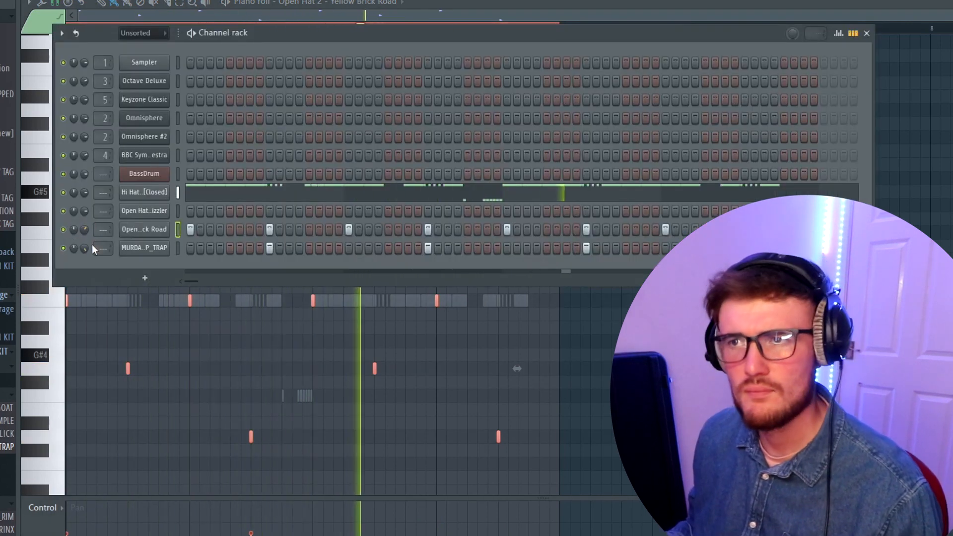
- Browse the 808 folder of the DRUM KIT - PHANTXM kit and add the 808 13 HEARTY sample as a new channel
{"action": "scroll", "coordinate": [8, 278], "scroll_direction": "down", "scroll_amount": 4}
{"action": "scroll", "coordinate": [8, 318], "scroll_direction": "down", "scroll_amount": 4}
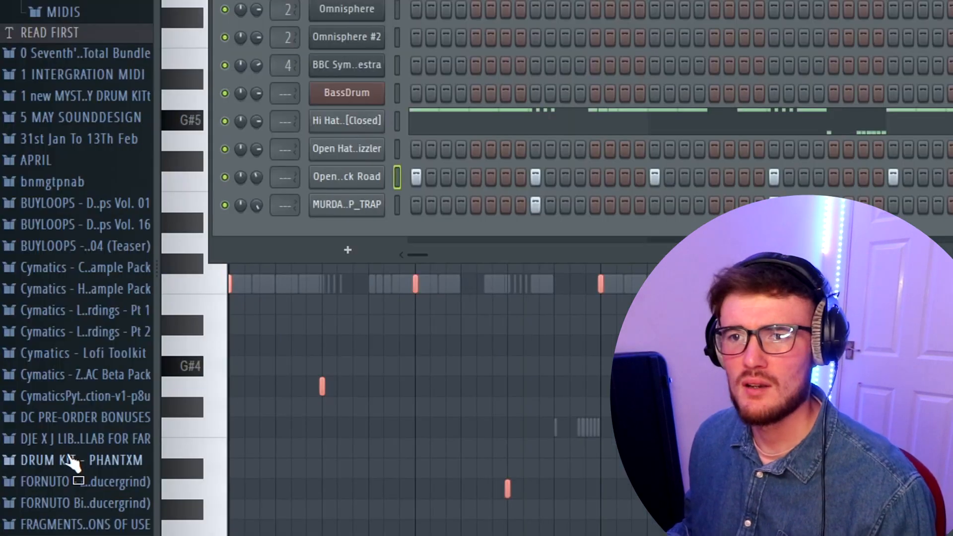
{"action": "left_click", "coordinate": [70, 461]}
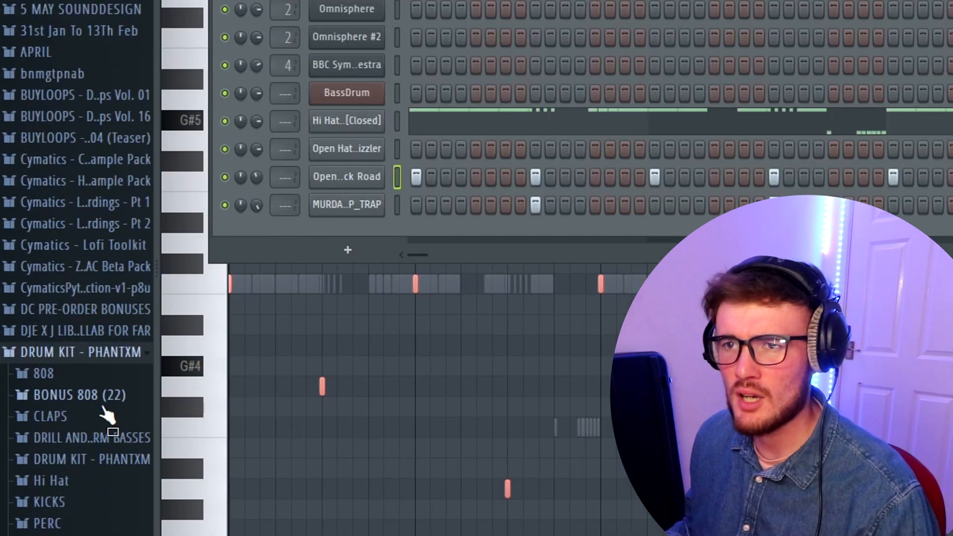
{"action": "left_click", "coordinate": [90, 375]}
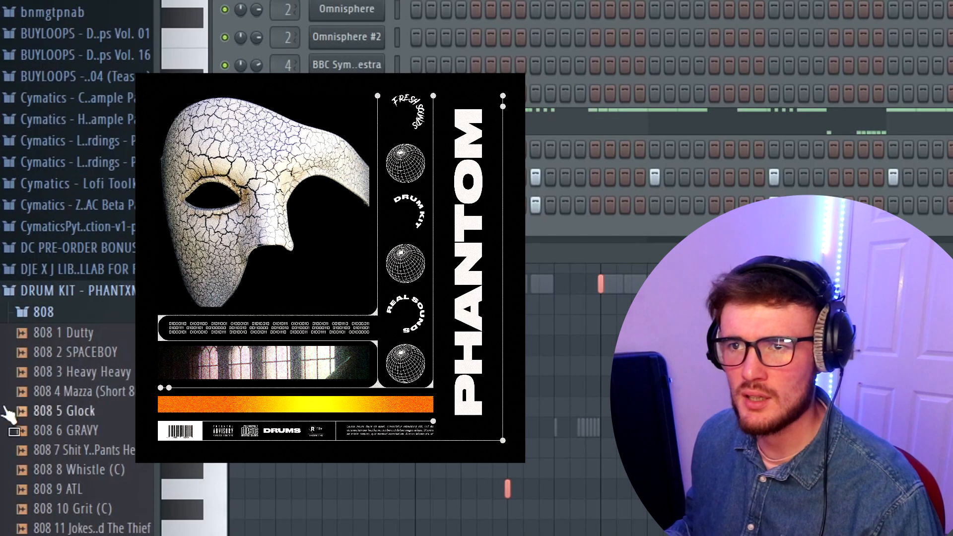
{"action": "scroll", "coordinate": [47, 376], "scroll_direction": "down", "scroll_amount": 4}
{"action": "left_click", "coordinate": [91, 451]}
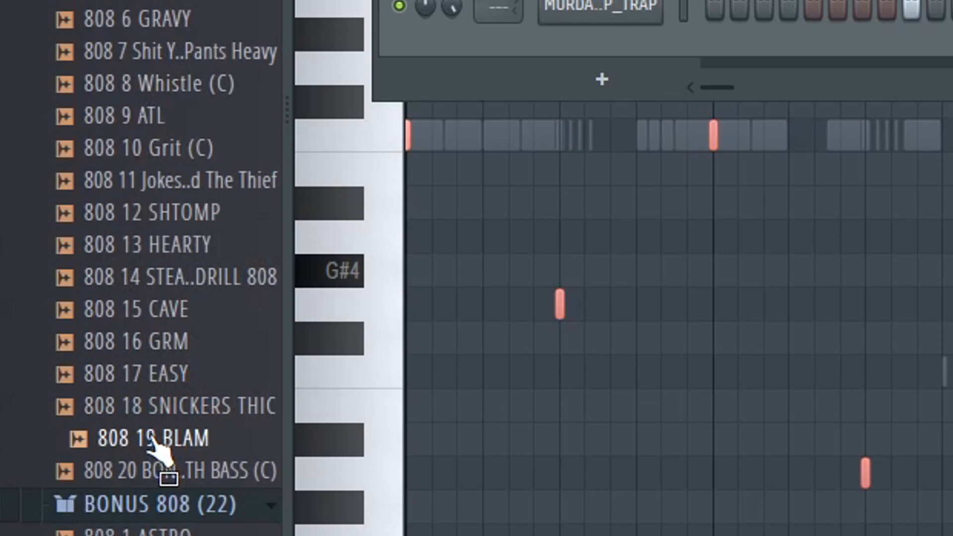
{"action": "left_click_drag", "start_coordinate": [191, 259], "coordinate": [154, 271]}
- Enable Cut itself for the 808 13 HEARTY channel and open its piano roll
{"action": "right_click", "coordinate": [149, 266]}
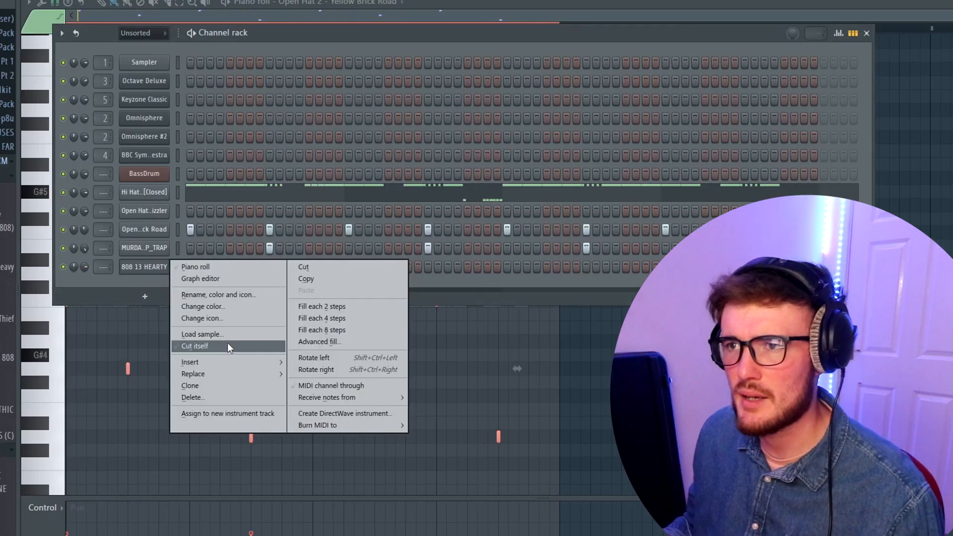
{"action": "left_click", "coordinate": [228, 346]}
{"action": "right_click", "coordinate": [138, 271]}
{"action": "left_click", "coordinate": [184, 268]}
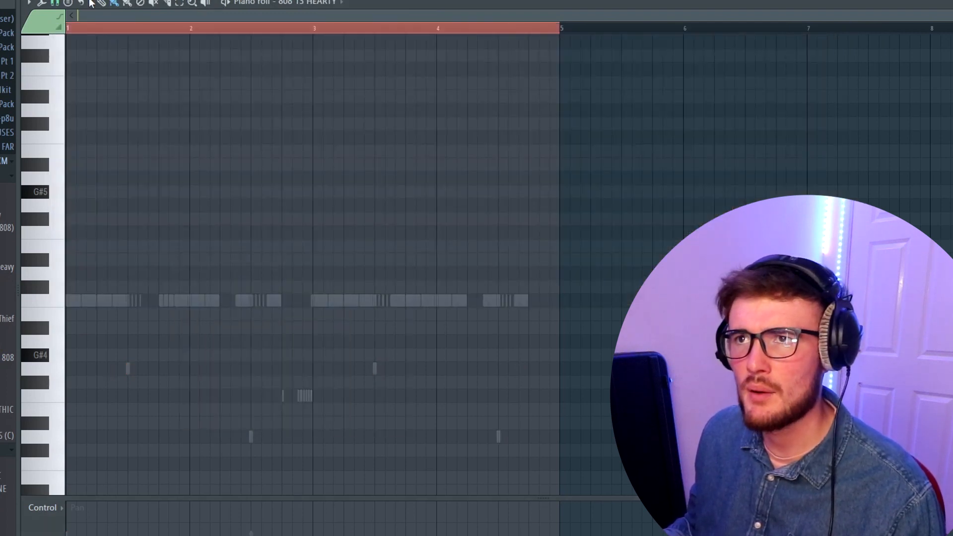
- Draw a one-beat 808 note on beat 1 and a half-beat note on beat 4 of bar 1, and transpose both to F5
{"action": "scroll", "coordinate": [212, 494], "scroll_direction": "up", "scroll_amount": 5}
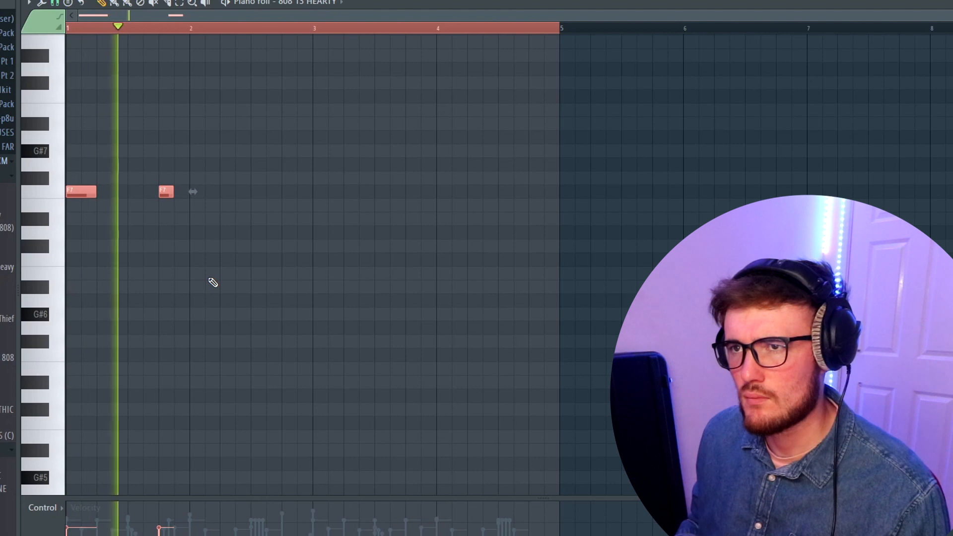
{"action": "key", "text": "space"}
{"action": "key", "text": "space"}
{"action": "key", "text": "space"}
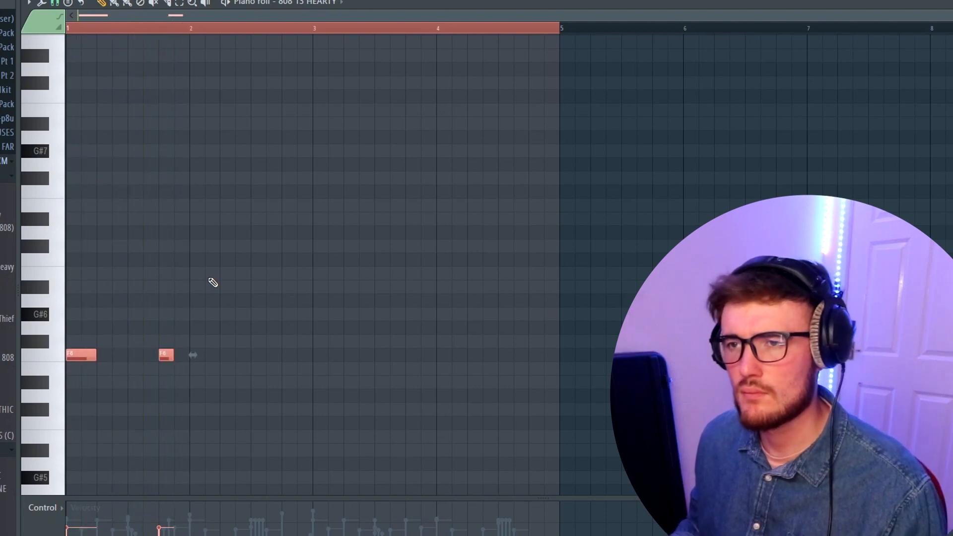
{"action": "key", "text": "ctrl+Down"}
{"action": "key", "text": "space"}
{"action": "scroll", "coordinate": [213, 282], "scroll_direction": "down", "scroll_amount": 5}
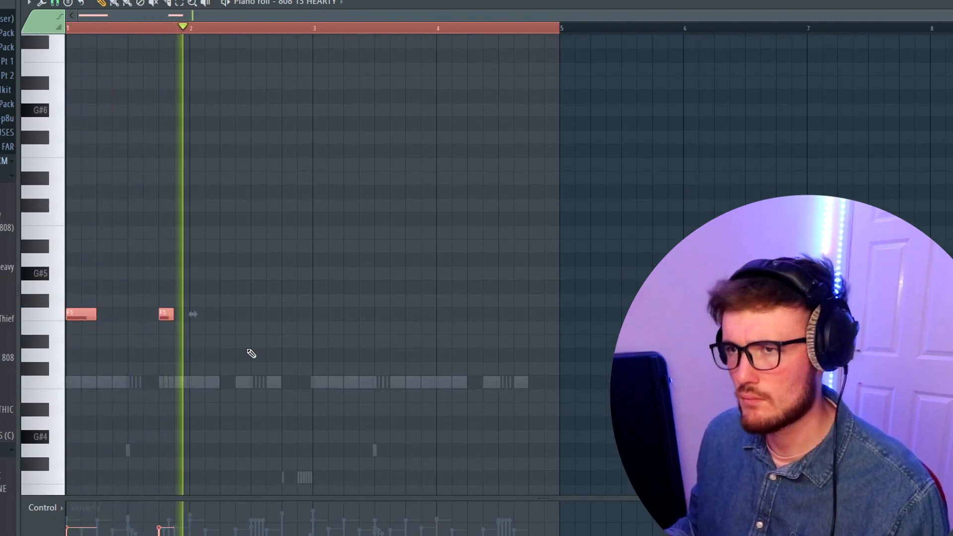
{"action": "key", "text": "space"}
- Add half-beat C5 808 notes on beat 2 and halfway through beat 3 of bar 2
{"action": "key", "text": "ctrl+d"}
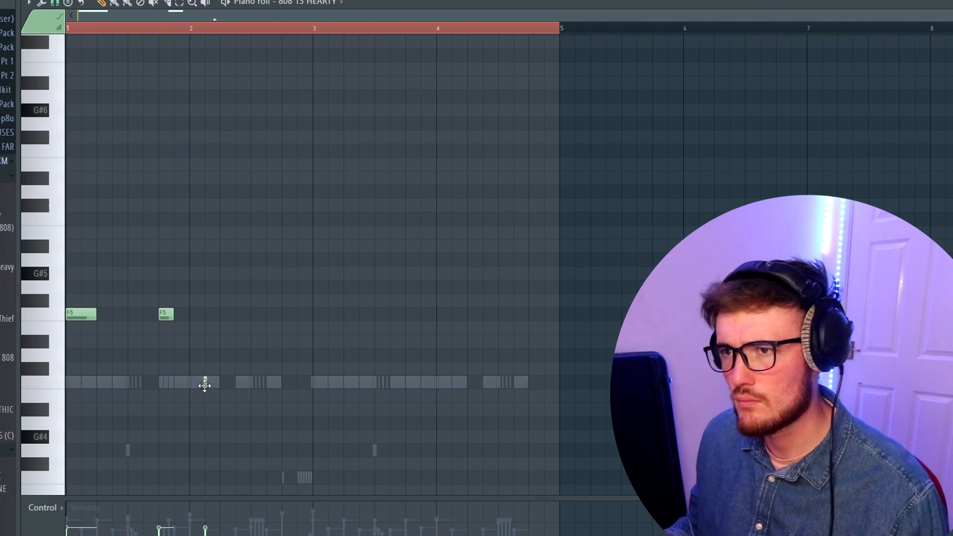
{"action": "key", "text": "space"}
{"action": "left_click_drag", "start_coordinate": [204, 386], "coordinate": [229, 386]}
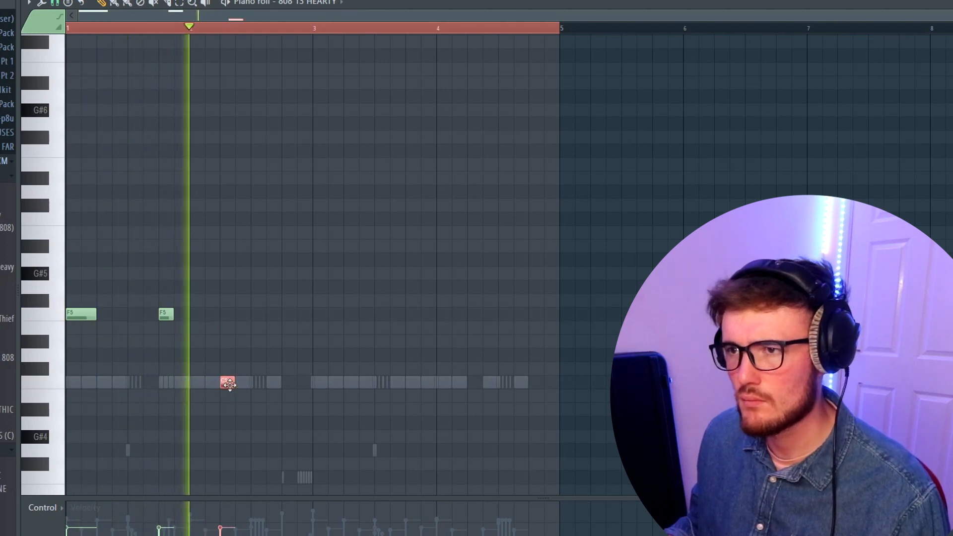
{"action": "left_click", "coordinate": [268, 383]}
{"action": "key", "text": "space"}
- Copy the 808 notes from bars 1 and 2 to bars 3 and 4 and raise the velocity of all 808 notes
{"action": "key", "text": "ctrl+a"}
{"action": "key", "text": "space"}
{"action": "mouse_move", "coordinate": [89, 317]}
{"action": "left_mouse_down", "text": "shift"}
{"action": "mouse_move", "coordinate": [351, 317]}
{"action": "mouse_move", "coordinate": [335, 320]}
{"action": "left_mouse_up", "text": "shift"}
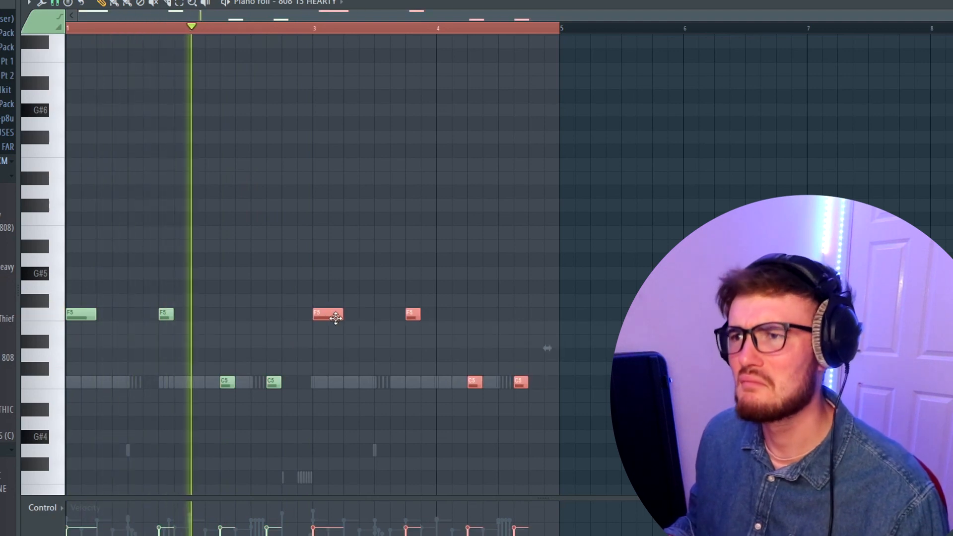
{"action": "key", "text": "ctrl+a"}
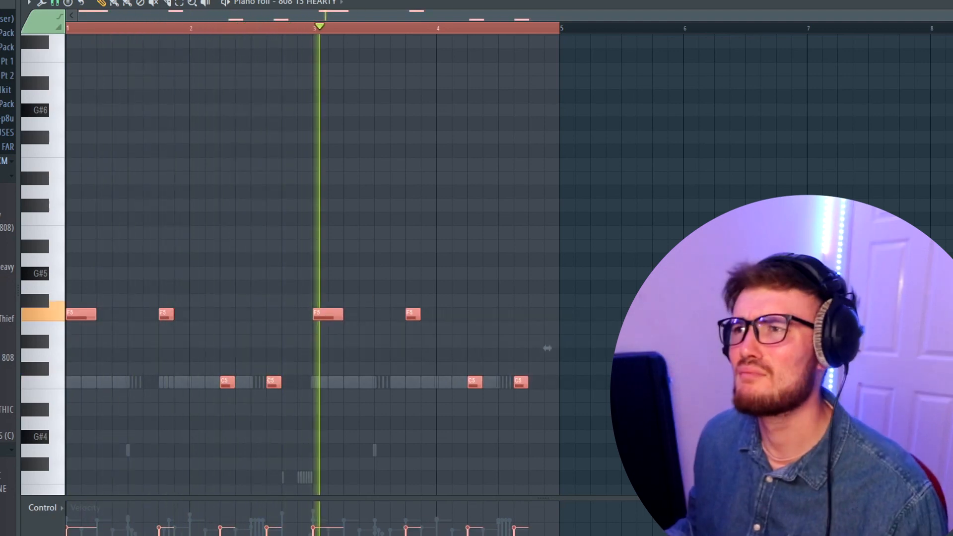
- Add the CLAP 3 HABITS and KICK 1 GO TO samples from the PHANTXM kit as channels, with a kick on step 1
{"action": "key", "text": "F6"}
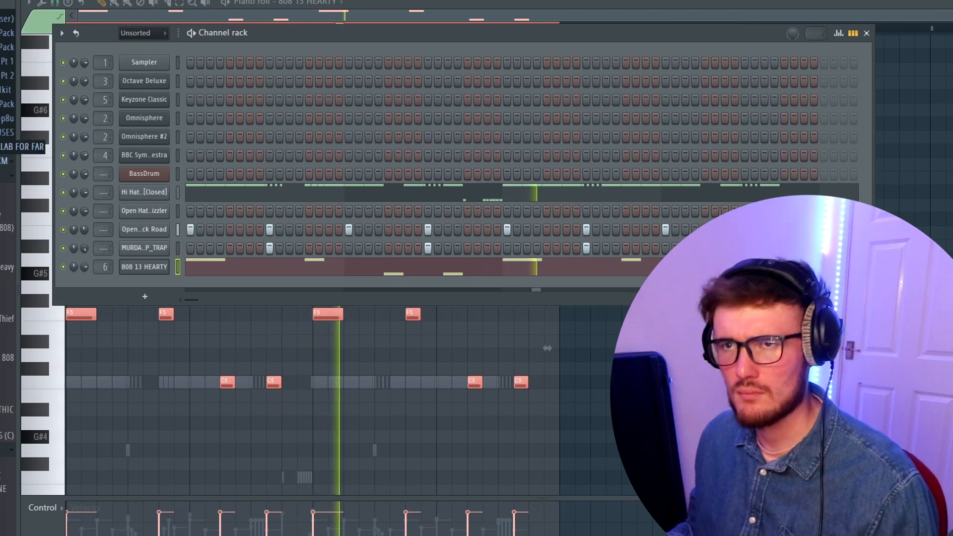
{"action": "scroll", "coordinate": [3, 431], "scroll_direction": "down", "scroll_amount": 7}
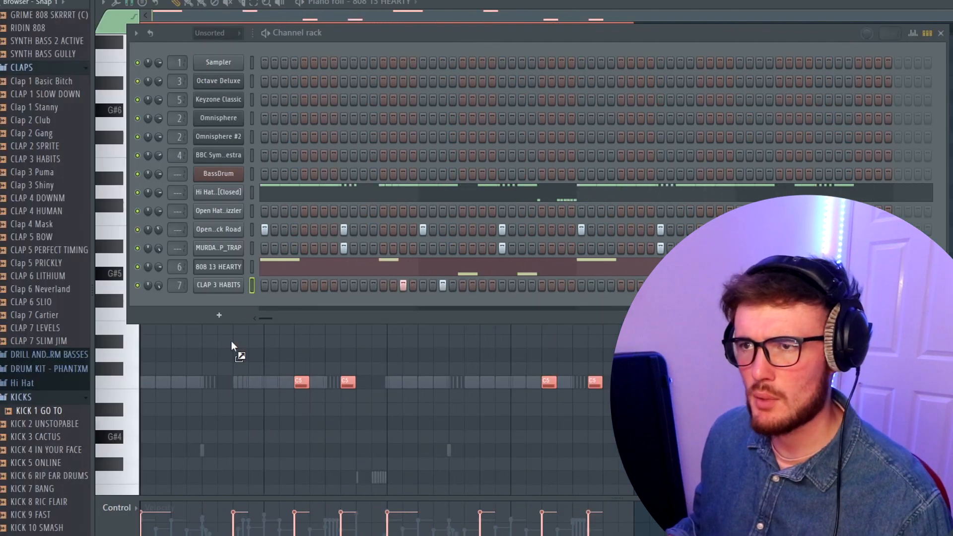
{"action": "left_click_drag", "start_coordinate": [211, 305], "coordinate": [173, 304]}
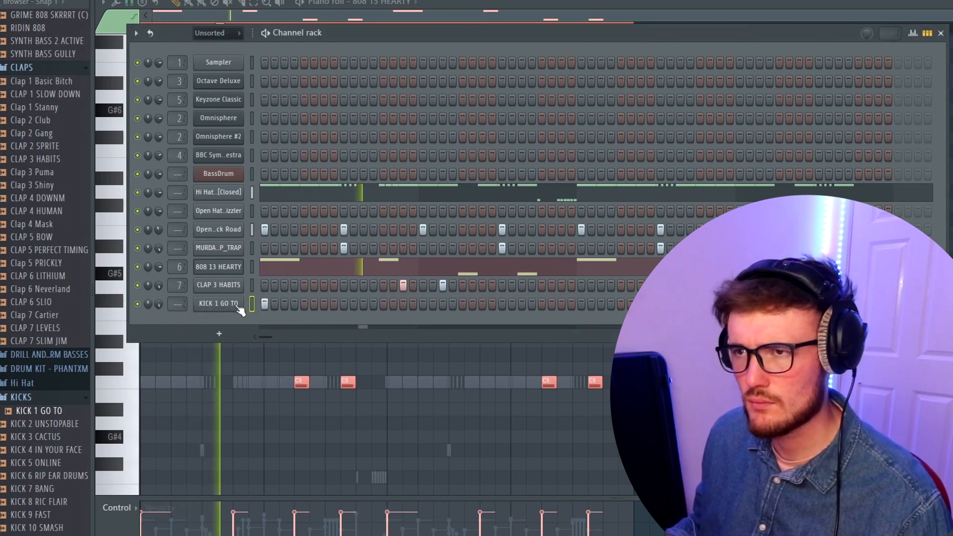
- Fill the KICK 1 GO TO piano roll with the 808 note pattern and flatten every note to C5 with the limiter
{"action": "left_click", "coordinate": [383, 303]}
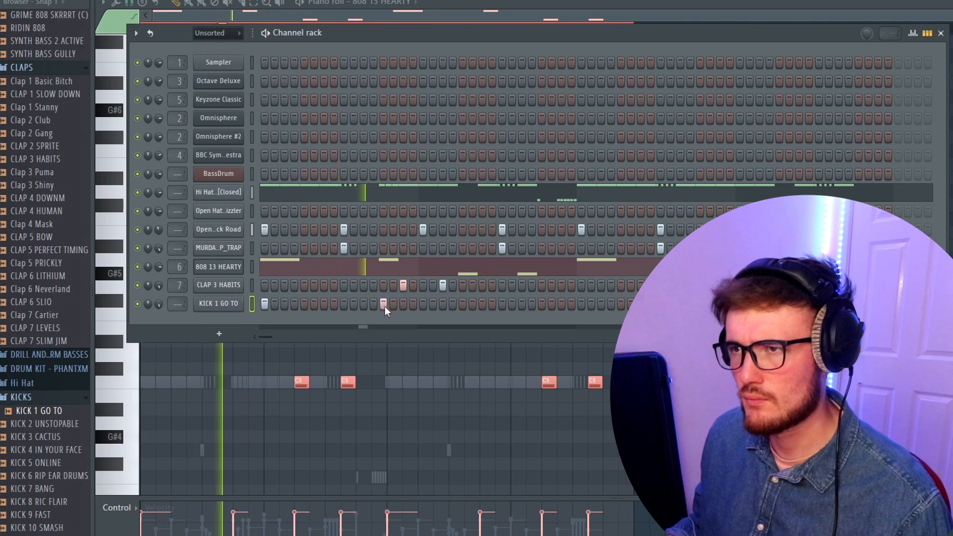
{"action": "left_click", "coordinate": [354, 273]}
{"action": "left_click", "coordinate": [354, 272]}
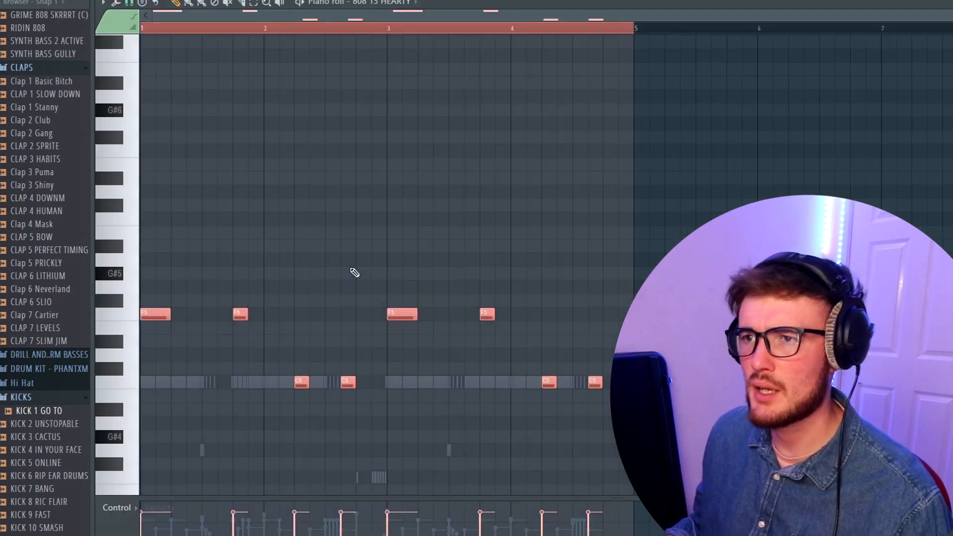
{"action": "left_click", "coordinate": [404, 3]}
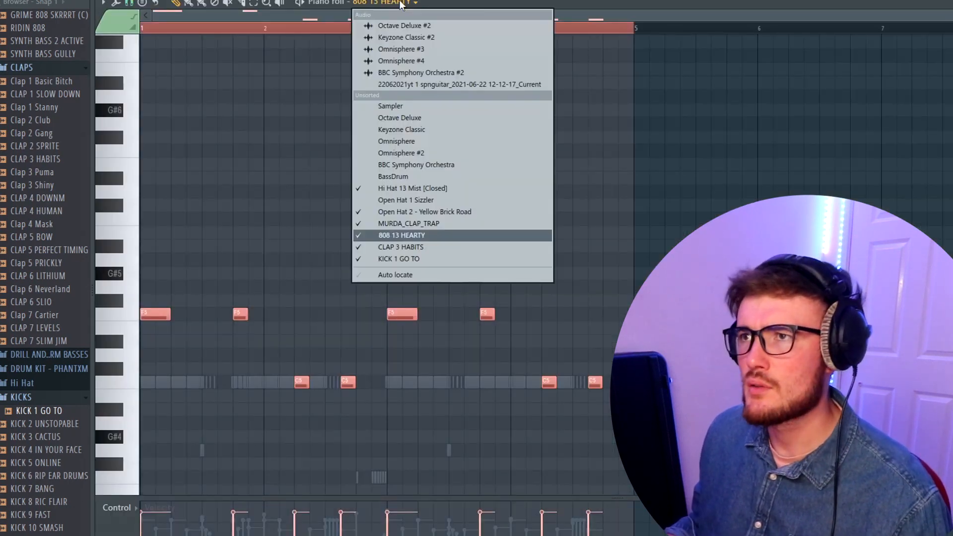
{"action": "left_click", "coordinate": [412, 261]}
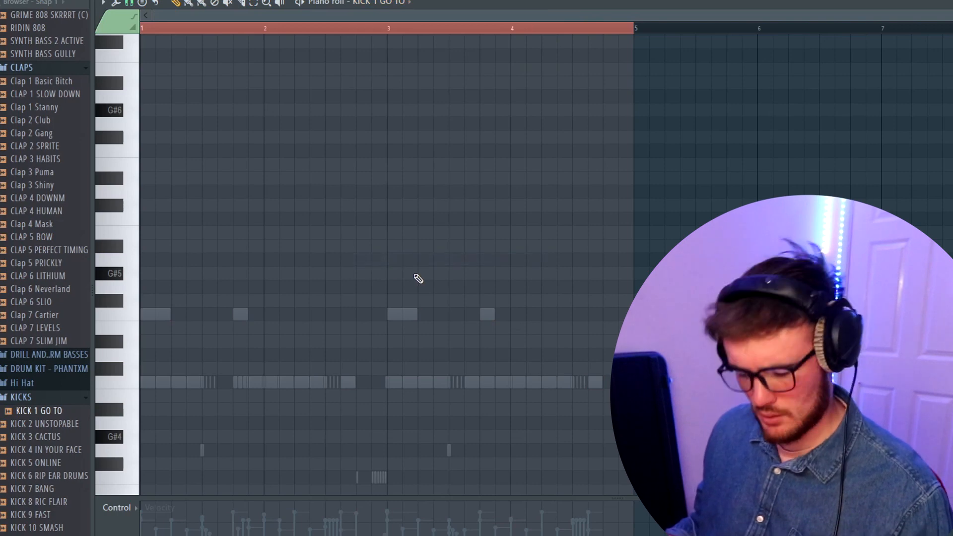
{"action": "key", "text": "alt+k"}
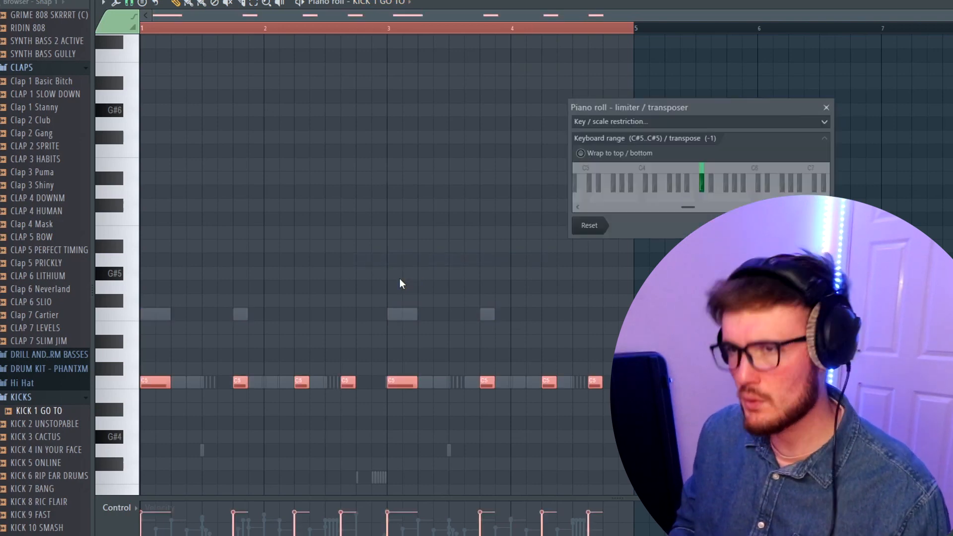
{"action": "key", "text": "Escape"}
{"action": "key", "text": "space"}
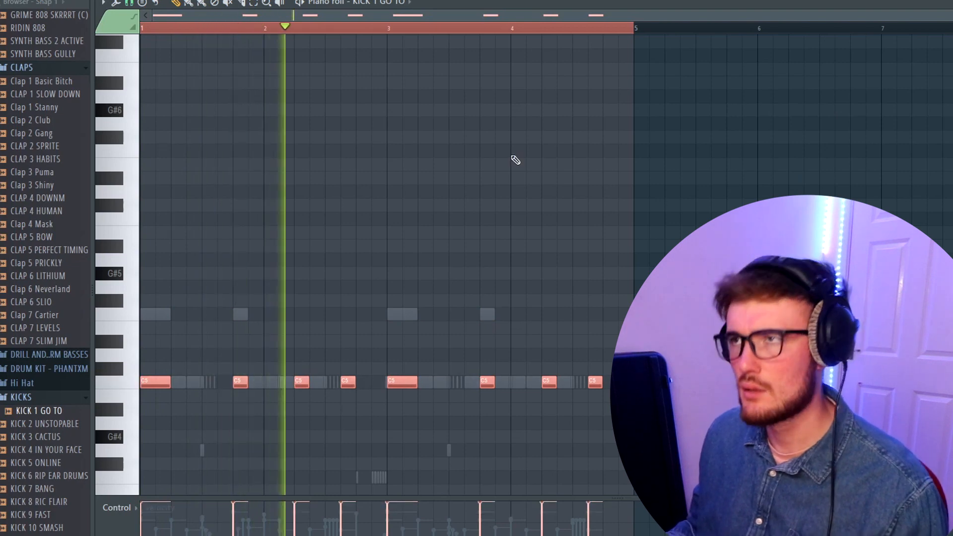
- Clone the closed hi-hat channel in the channel rack
{"action": "key", "text": "F6"}
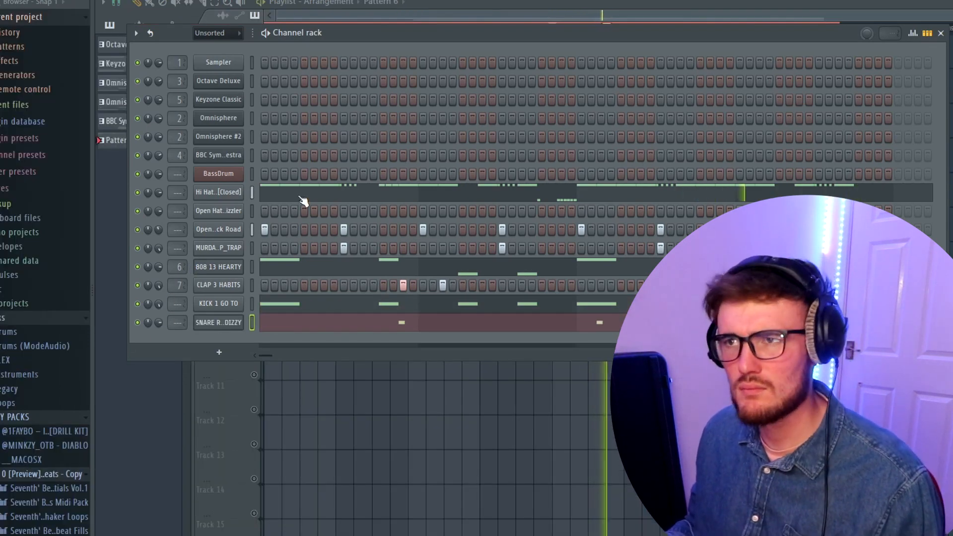
{"action": "right_click", "coordinate": [222, 198]}
{"action": "left_click", "coordinate": [285, 315]}
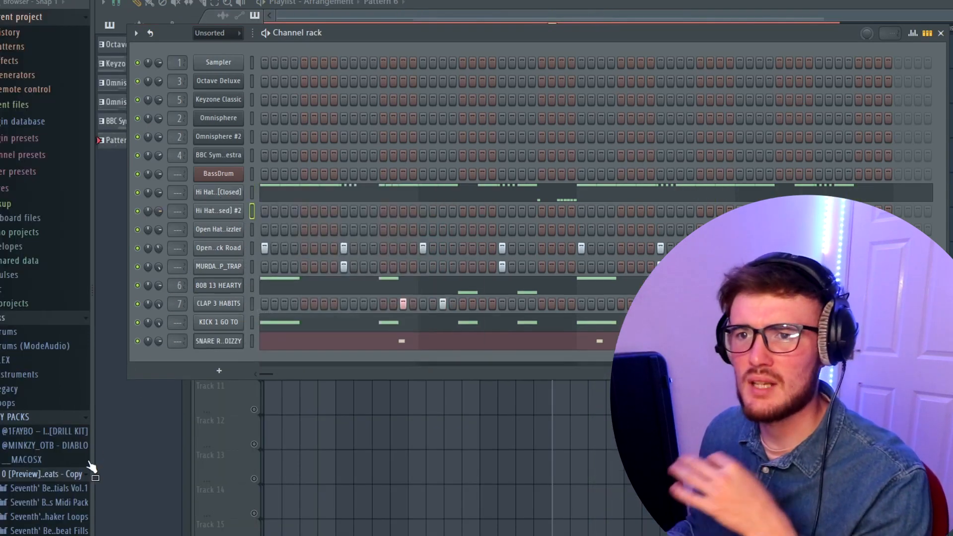
- Mute the original closed hi-hat and load the 15 Light MIDI from the Fusion MIDI kit onto the cloned hi-hat channel
{"action": "scroll", "coordinate": [77, 454], "scroll_direction": "down", "scroll_amount": 6}
{"action": "scroll", "coordinate": [77, 455], "scroll_direction": "down", "scroll_amount": 2}
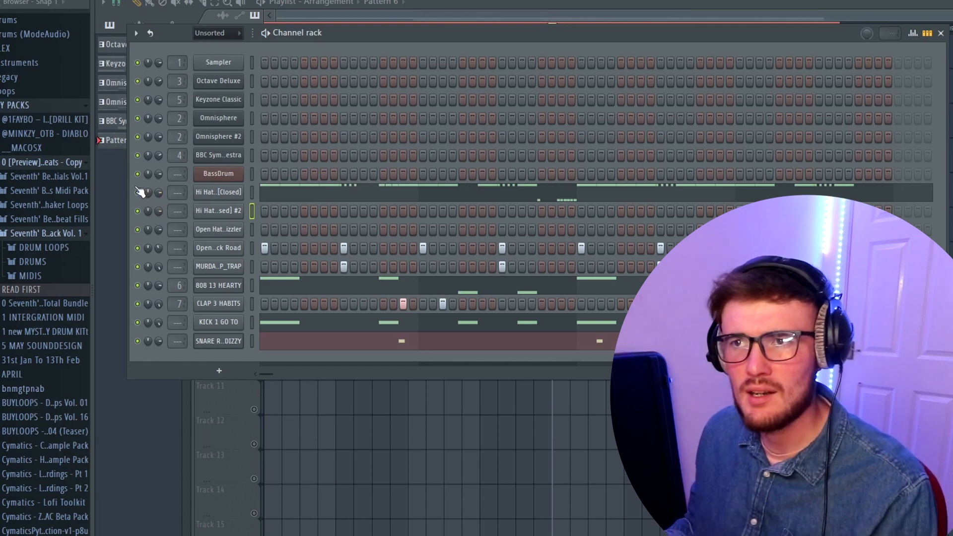
{"action": "scroll", "coordinate": [23, 379], "scroll_direction": "down", "scroll_amount": 15}
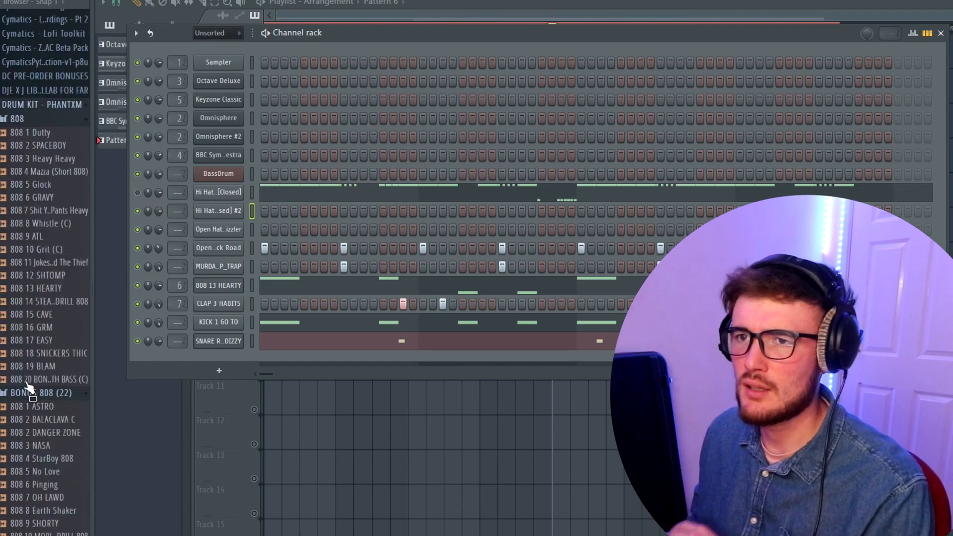
{"action": "scroll", "coordinate": [27, 383], "scroll_direction": "down", "scroll_amount": 15}
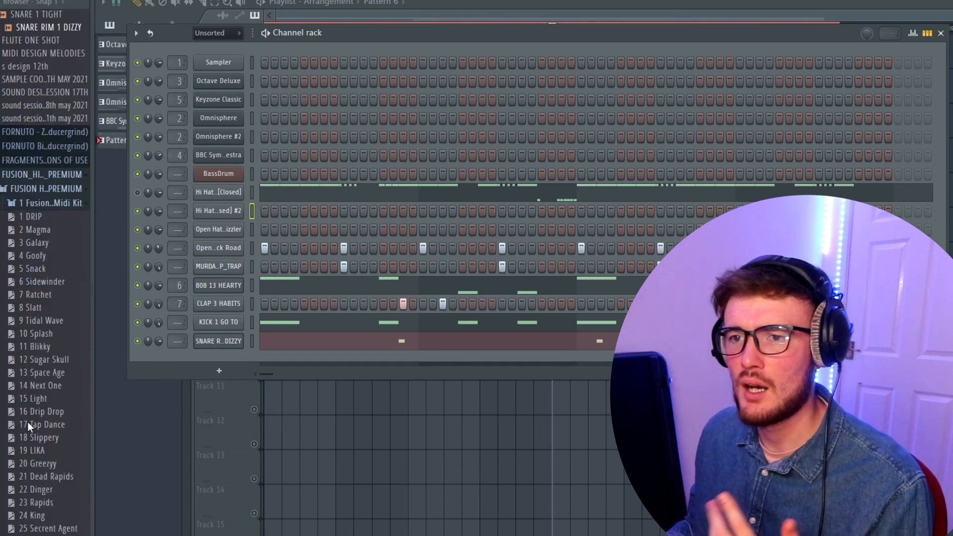
{"action": "left_click", "coordinate": [50, 350]}
{"action": "left_click_drag", "start_coordinate": [219, 214], "coordinate": [220, 214]}
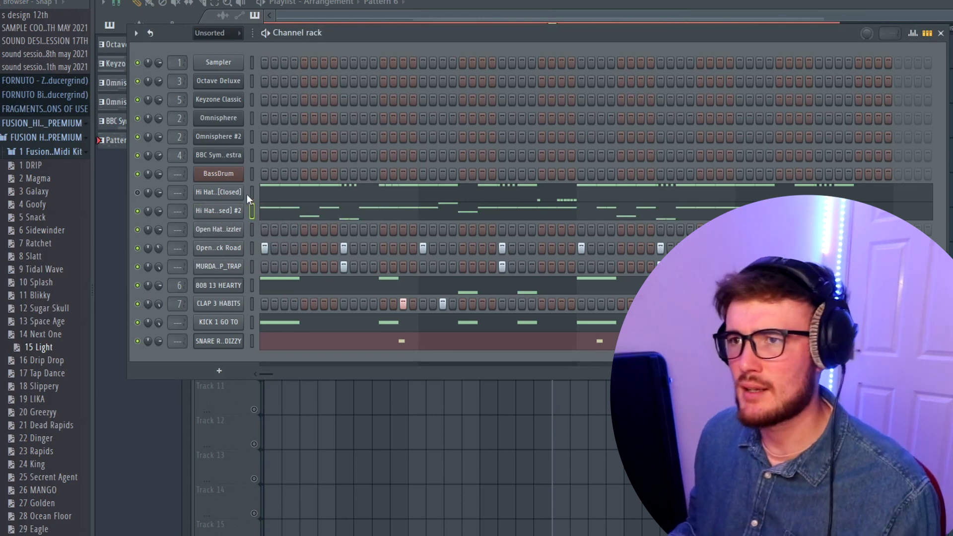
- Play back the cloned hi-hat pattern and raise the velocity of all its notes
{"action": "left_click", "coordinate": [293, 211]}
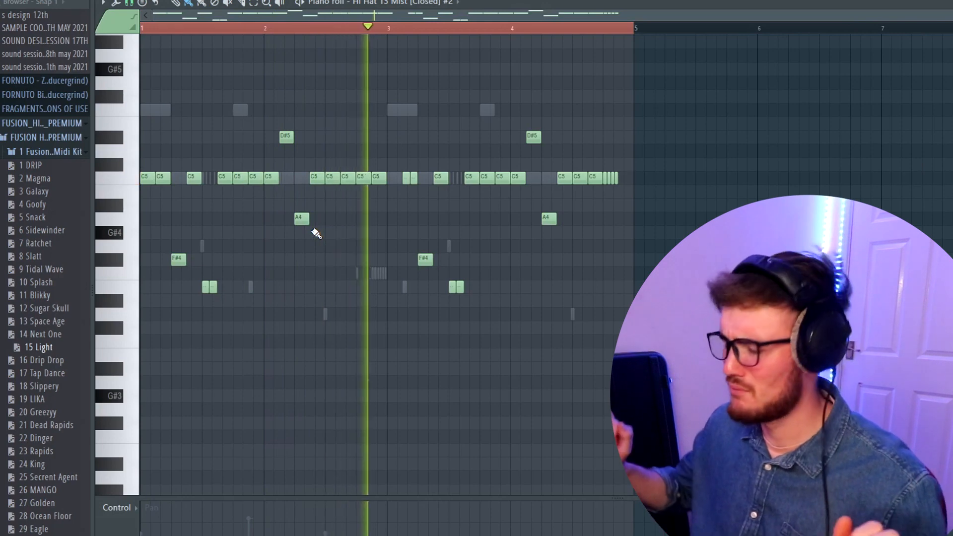
{"action": "key", "text": "space"}
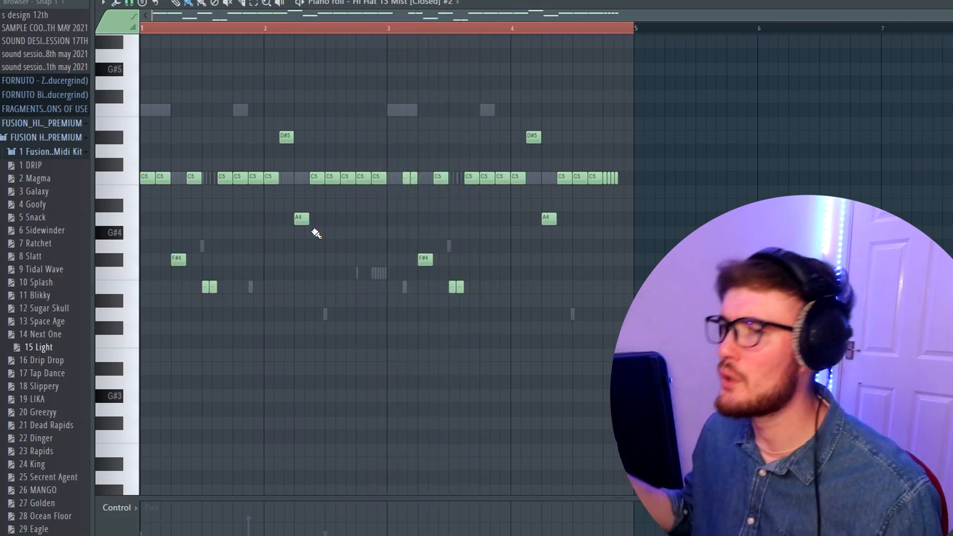
{"action": "key", "text": "ctrl+a"}
{"action": "left_click", "coordinate": [119, 508]}
{"action": "left_click", "coordinate": [141, 524]}
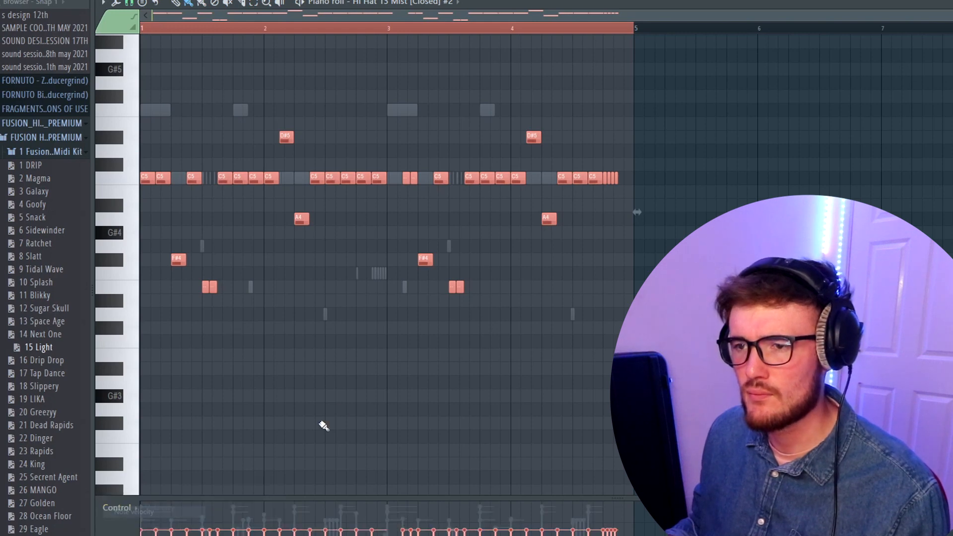
{"action": "key", "text": "space"}
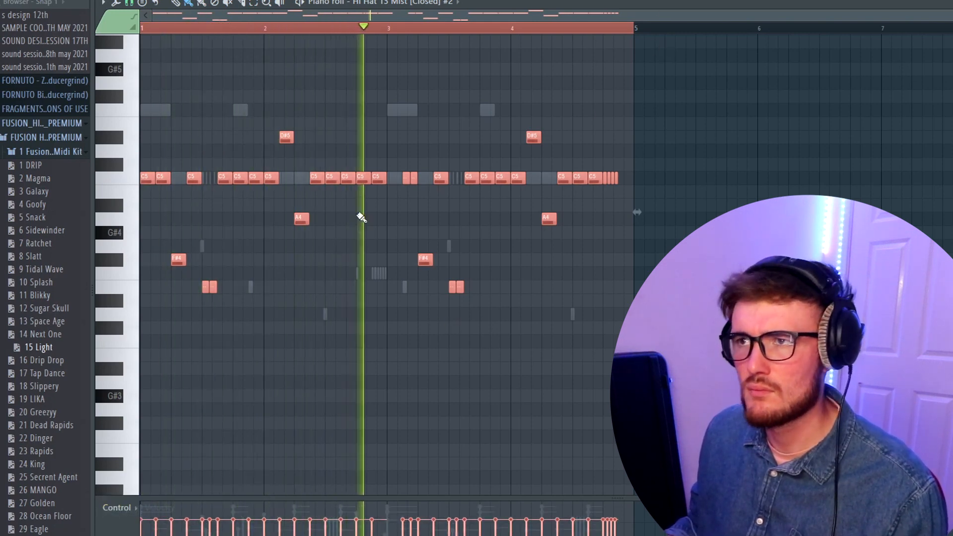
- Chop the C5 hi-hat note on beat 4 of bar 2 into a fast roll with falling velocities
{"action": "left_click", "coordinate": [364, 177]}
{"action": "key", "text": "space"}
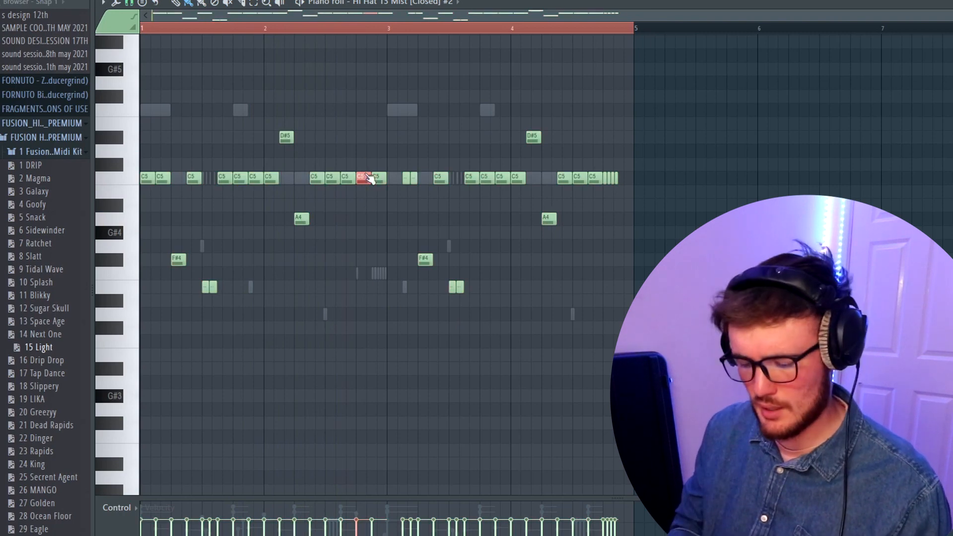
{"action": "key", "text": "alt+u"}
{"action": "key", "text": "space"}
{"action": "left_click", "coordinate": [927, 291]}
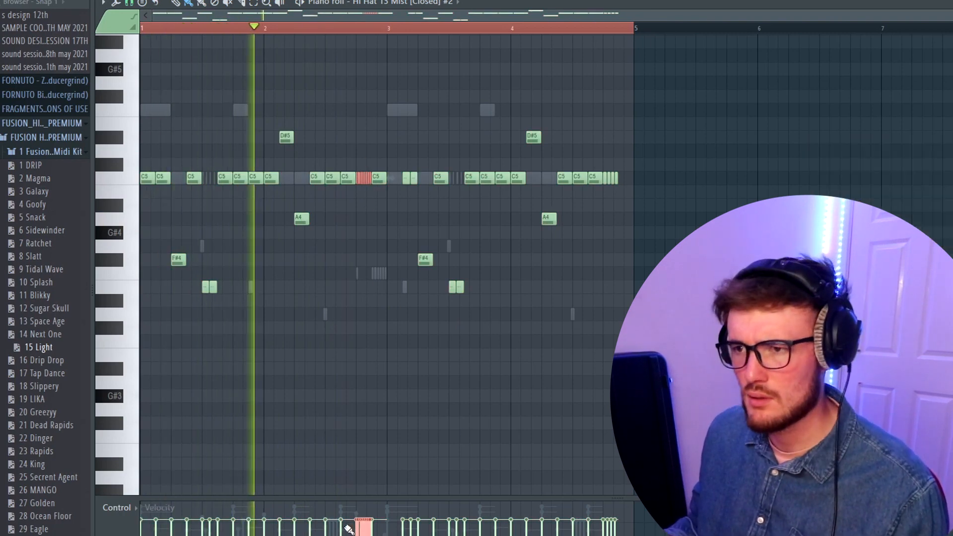
{"action": "key", "text": "Delete"}
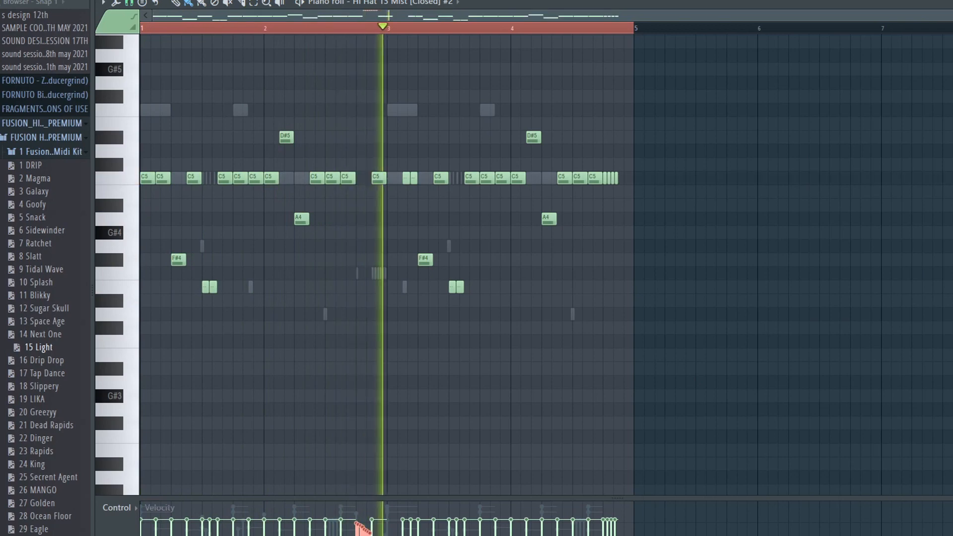
- Transpose the chopped hi-hat roll up to C6 and copy it to the end of bar 4 at F#4
{"action": "scroll", "coordinate": [394, 443], "scroll_direction": "up", "scroll_amount": 5}
{"action": "scroll", "coordinate": [370, 317], "scroll_direction": "down", "scroll_amount": 3}
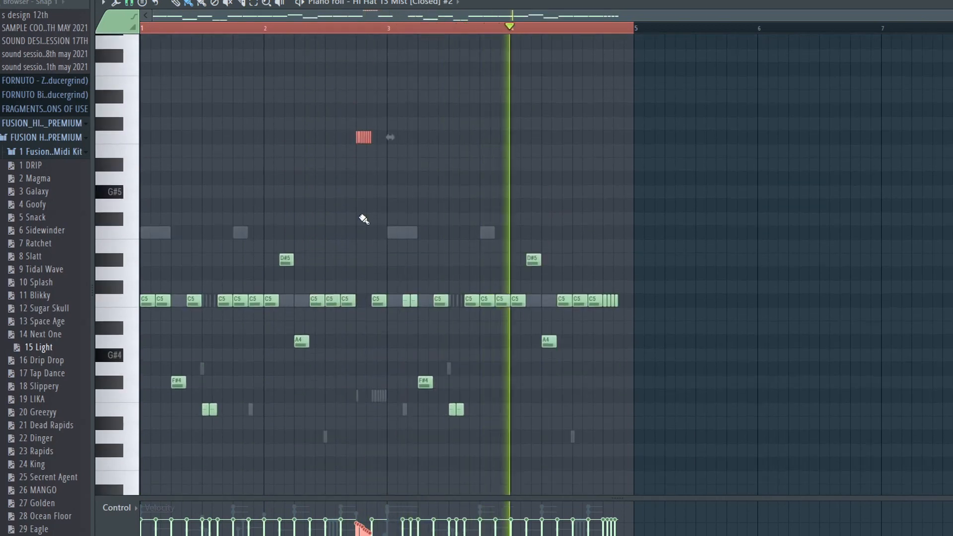
{"action": "left_click_drag", "start_coordinate": [365, 140], "coordinate": [629, 388]}
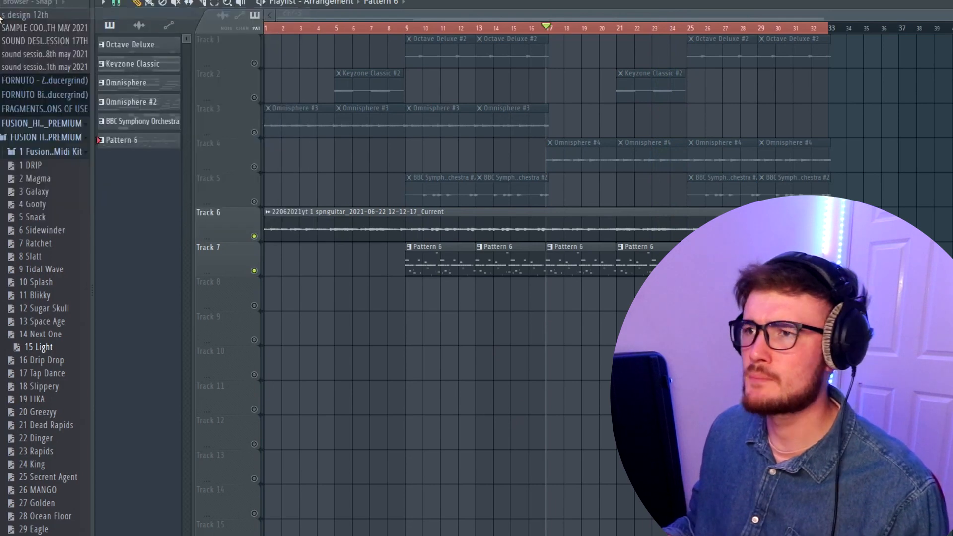
- Add a Fruity Slicer channel to the project
{"action": "key", "text": "F6"}
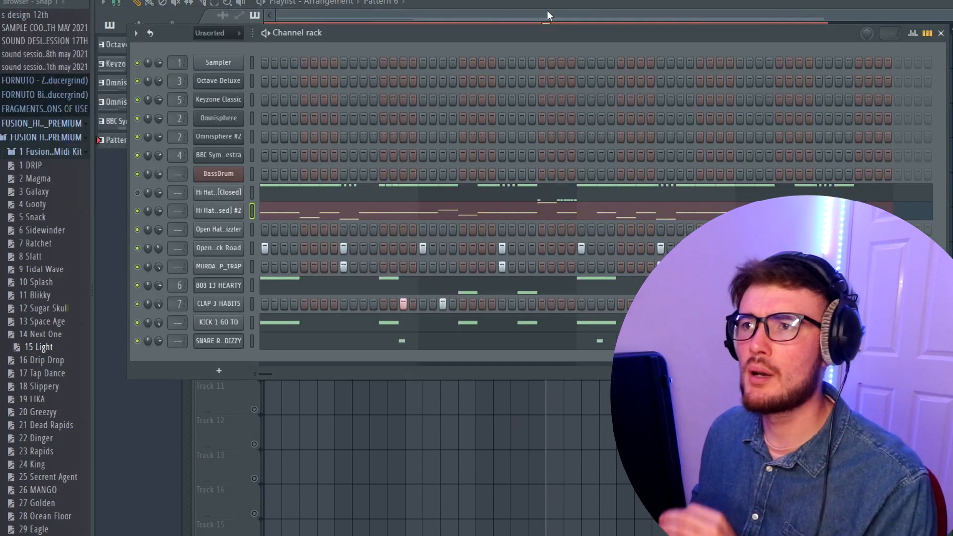
{"action": "left_click", "coordinate": [16, 1]}
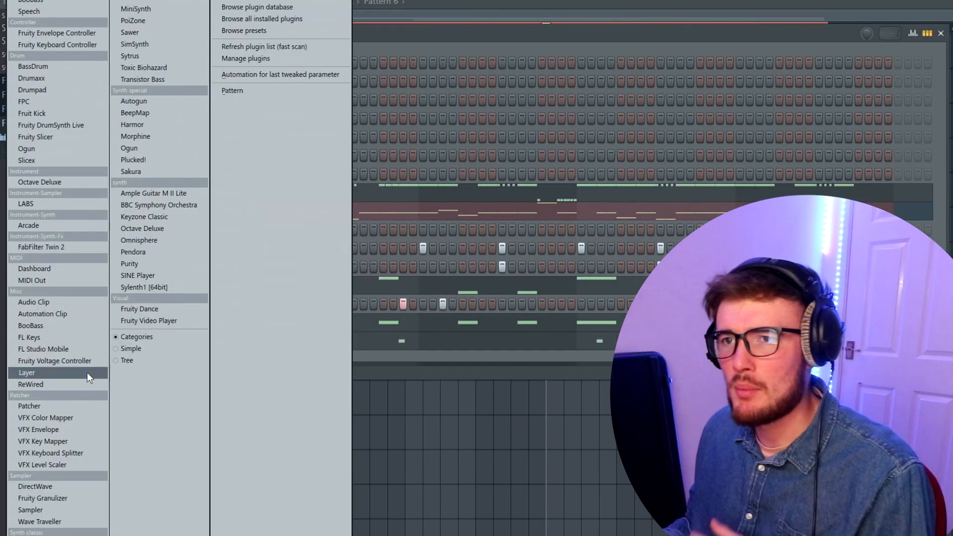
{"action": "key", "text": "f"}
{"action": "key", "text": "f"}
{"action": "key", "text": "f"}
{"action": "key", "text": "f"}
{"action": "key", "text": "f"}
{"action": "key", "text": "f"}
{"action": "key", "text": "f"}
{"action": "key", "text": "f"}
{"action": "key", "text": "f"}
{"action": "key", "text": "f"}
{"action": "key", "text": "f"}
{"action": "key", "text": "f"}
{"action": "key", "text": "f"}
{"action": "key", "text": "f"}
{"action": "key", "text": "f"}
{"action": "key", "text": "f"}
{"action": "key", "text": "f"}
{"action": "key", "text": "f"}
{"action": "key", "text": "f"}
{"action": "key", "text": "f"}
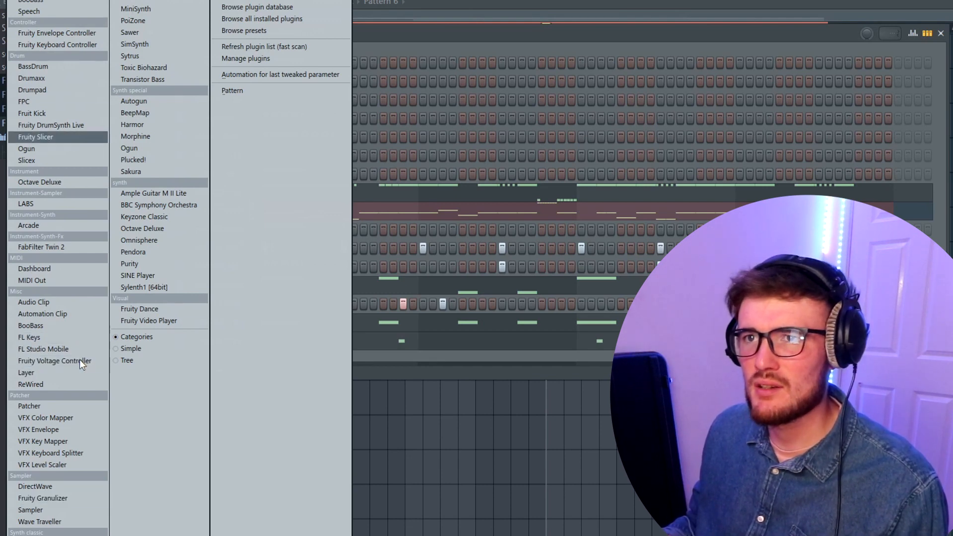
{"action": "key", "text": "f"}
{"action": "key", "text": "f"}
{"action": "key", "text": "f"}
{"action": "key", "text": "f"}
{"action": "key", "text": "f"}
{"action": "key", "text": "f"}
{"action": "key", "text": "f"}
{"action": "key", "text": "f"}
{"action": "key", "text": "f"}
{"action": "key", "text": "f"}
{"action": "key", "text": "f"}
{"action": "key", "text": "f"}
{"action": "key", "text": "f"}
{"action": "key", "text": "f"}
{"action": "key", "text": "f"}
{"action": "key", "text": "f"}
{"action": "key", "text": "f"}
{"action": "key", "text": "f"}
{"action": "key", "text": "f"}
{"action": "key", "text": "f"}
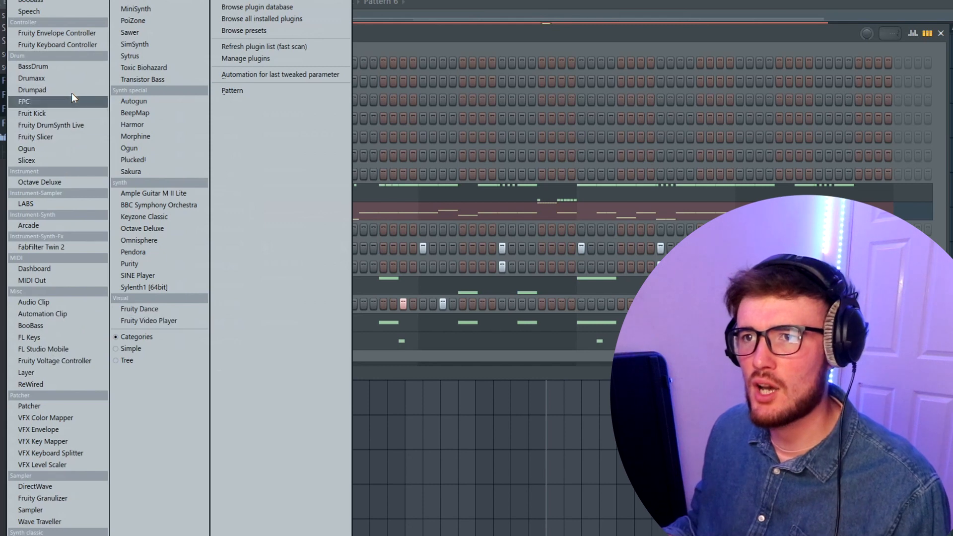
{"action": "key", "text": "f"}
{"action": "key", "text": "f"}
{"action": "key", "text": "f"}
{"action": "key", "text": "f"}
{"action": "key", "text": "f"}
{"action": "key", "text": "f"}
{"action": "key", "text": "f"}
{"action": "key", "text": "f"}
{"action": "key", "text": "f"}
{"action": "key", "text": "f"}
{"action": "key", "text": "f"}
{"action": "key", "text": "f"}
{"action": "key", "text": "f"}
{"action": "key", "text": "f"}
{"action": "key", "text": "f"}
{"action": "key", "text": "f"}
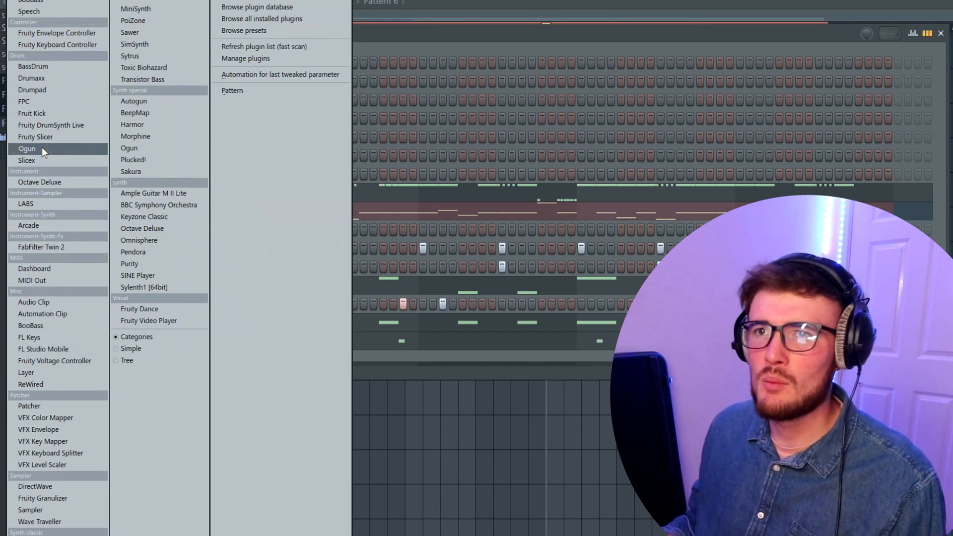
{"action": "left_click", "coordinate": [54, 134]}
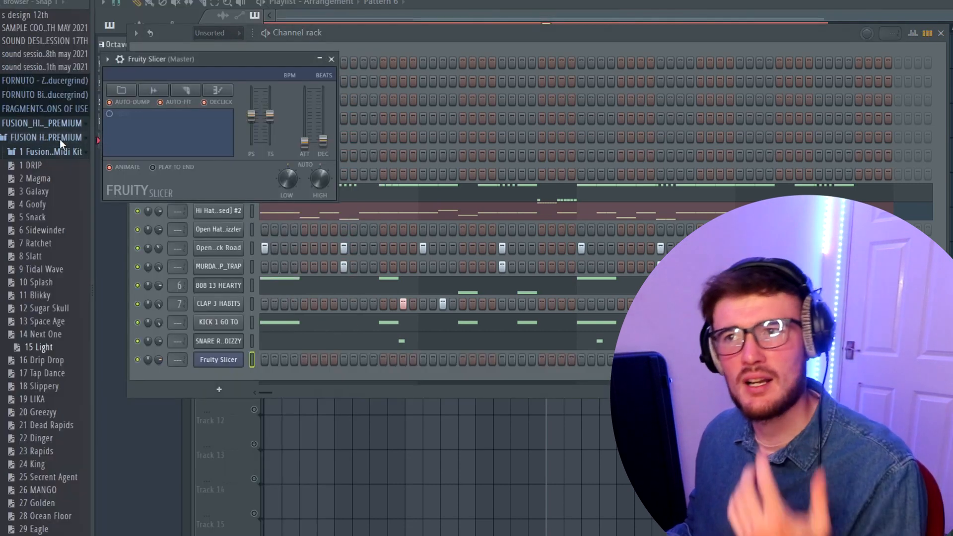
- Load the spnguitar recording from track 6 into Fruity Slicer and delete all the dumped slice notes from its piano roll
{"action": "left_click", "coordinate": [369, 441]}
{"action": "double_click", "coordinate": [423, 226]}
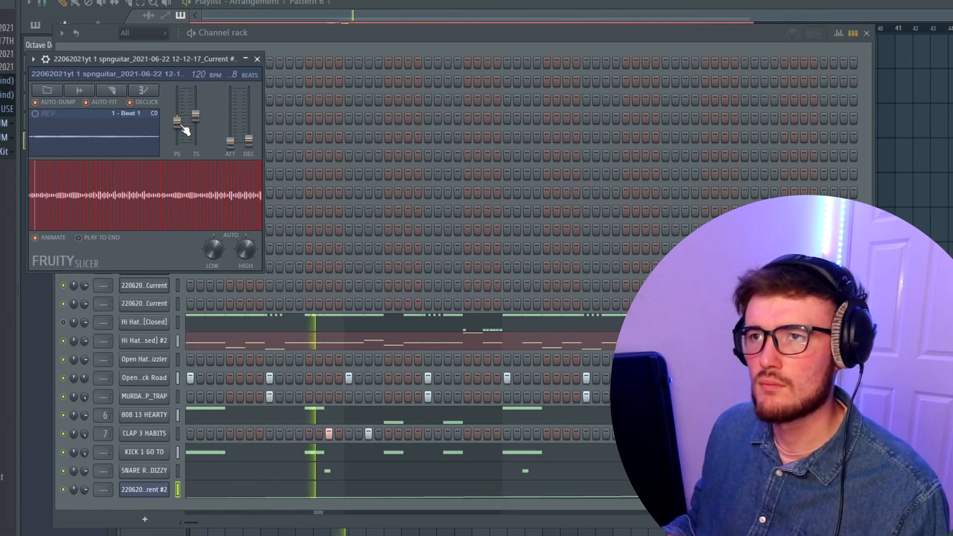
{"action": "left_click", "coordinate": [298, 497]}
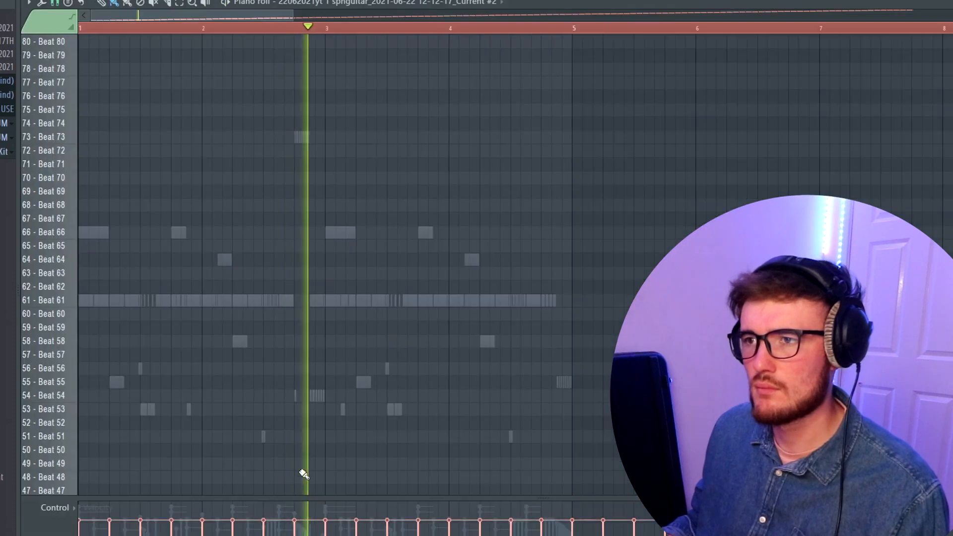
{"action": "scroll", "coordinate": [304, 365], "scroll_direction": "down", "scroll_amount": 5, "text": "ctrl"}
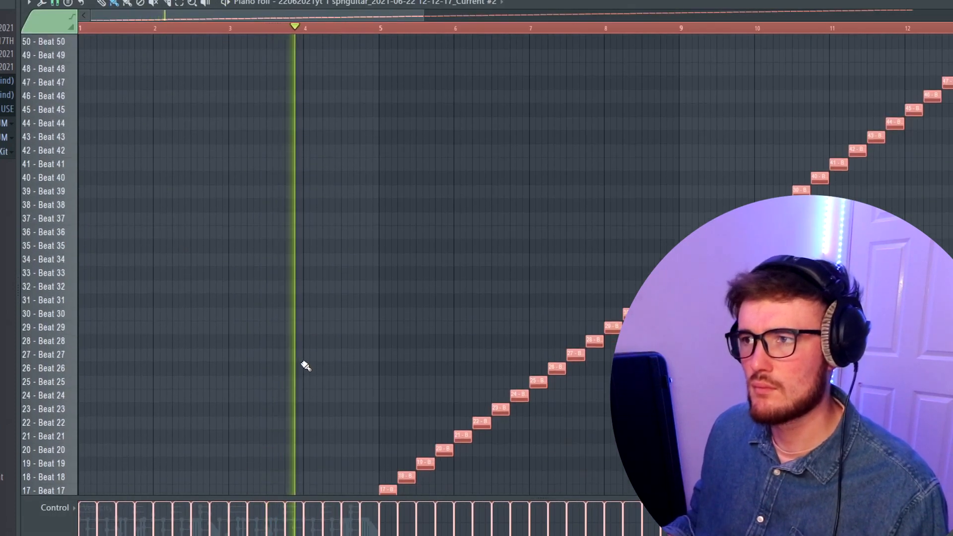
{"action": "scroll", "coordinate": [99, 455], "scroll_direction": "down", "scroll_amount": 8}
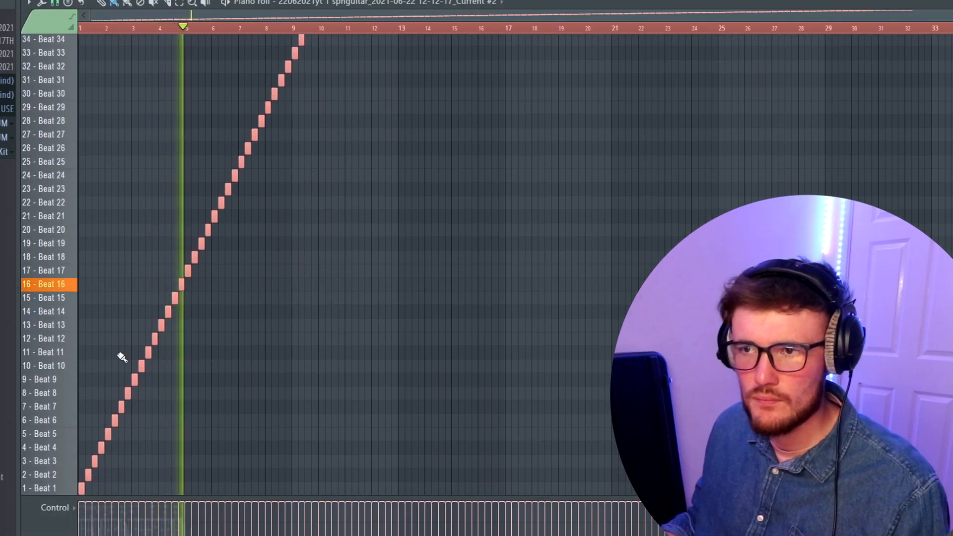
{"action": "key", "text": "space"}
{"action": "key", "text": "Delete"}
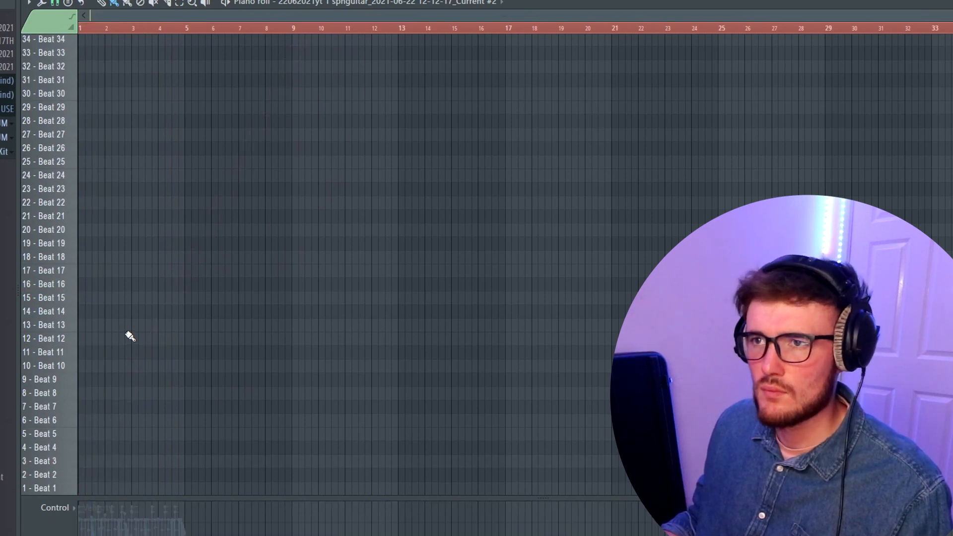
- Adjust the piano roll snap and place a one-beat note for slice Beat 20 at the start of bar 1
{"action": "scroll", "coordinate": [115, 346], "scroll_direction": "up", "scroll_amount": 3}
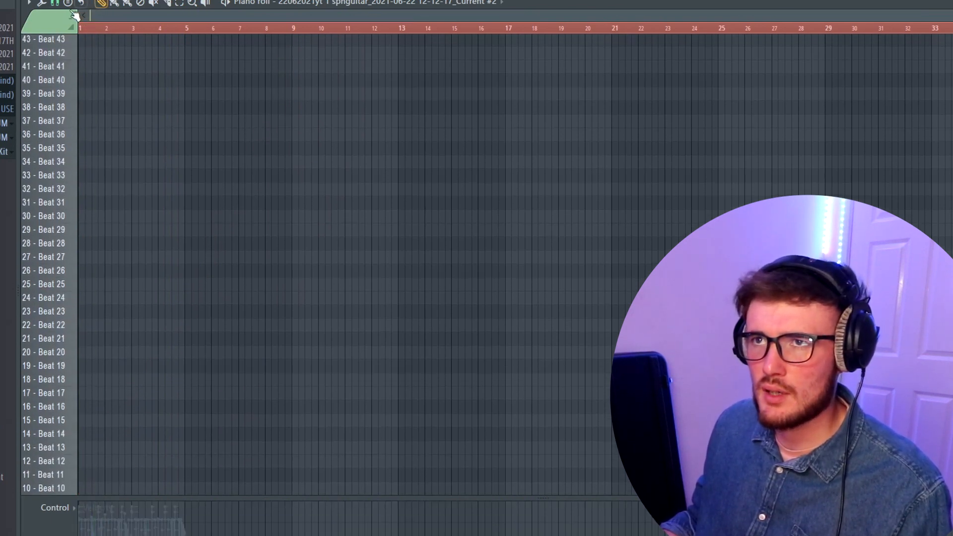
{"action": "left_click", "coordinate": [55, 4]}
{"action": "left_click", "coordinate": [75, 180]}
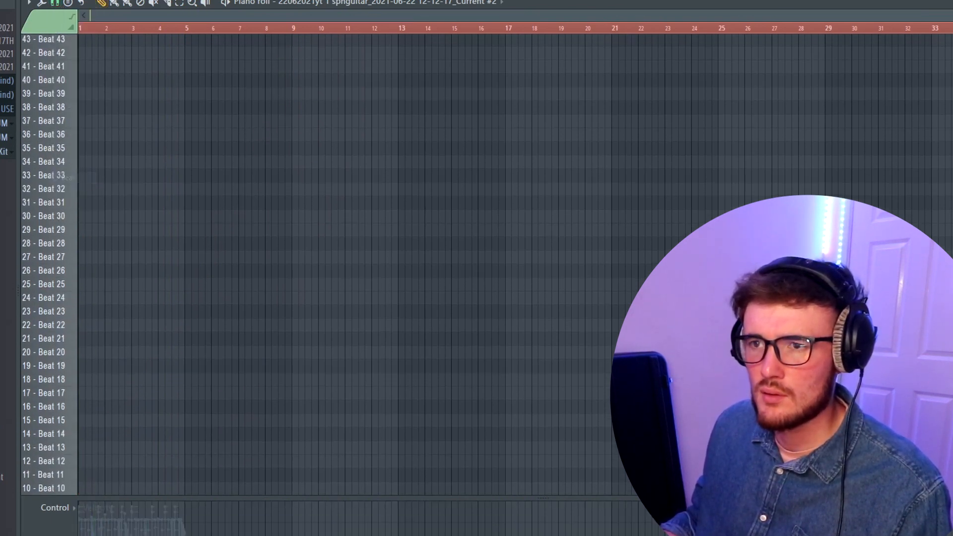
{"action": "scroll", "coordinate": [8, 298], "scroll_direction": "up", "scroll_amount": 5}
{"action": "scroll", "coordinate": [54, 386], "scroll_direction": "up", "scroll_amount": 5}
{"action": "left_click", "coordinate": [63, 354]}
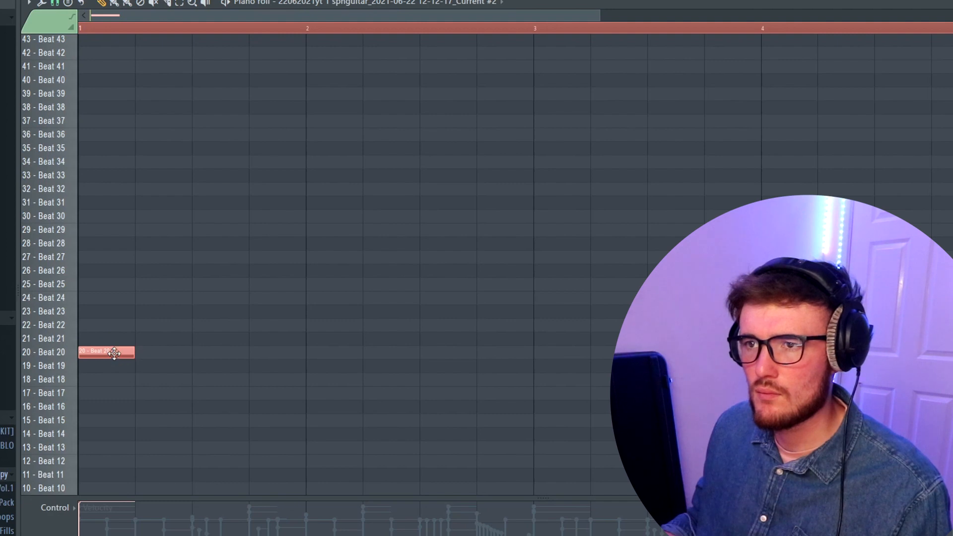
- Fill the remaining three beats of bar 1 with one-beat notes for slices Beat 30, Beat 17 and Beat 18
{"action": "left_click", "coordinate": [140, 339]}
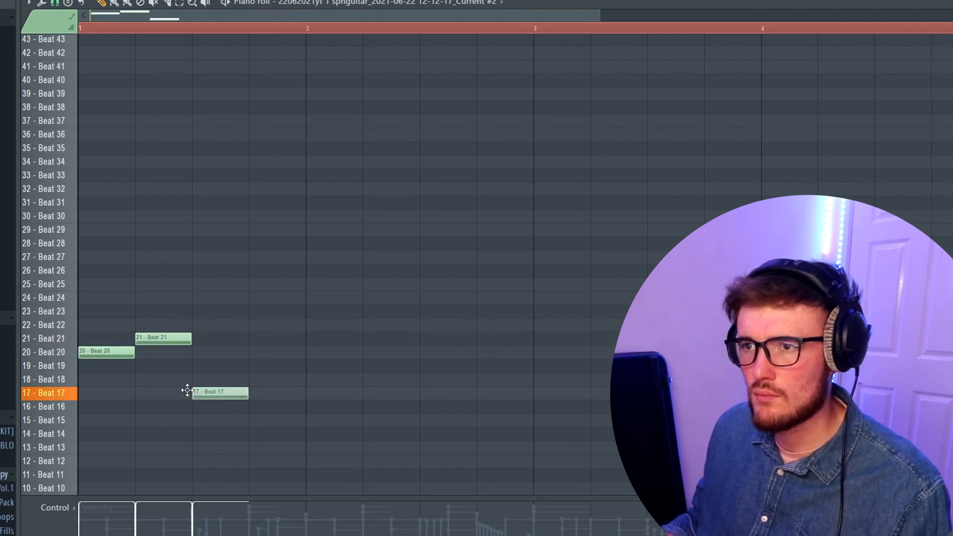
{"action": "left_click_drag", "start_coordinate": [169, 325], "coordinate": [149, 208]}
{"action": "key", "text": "space"}
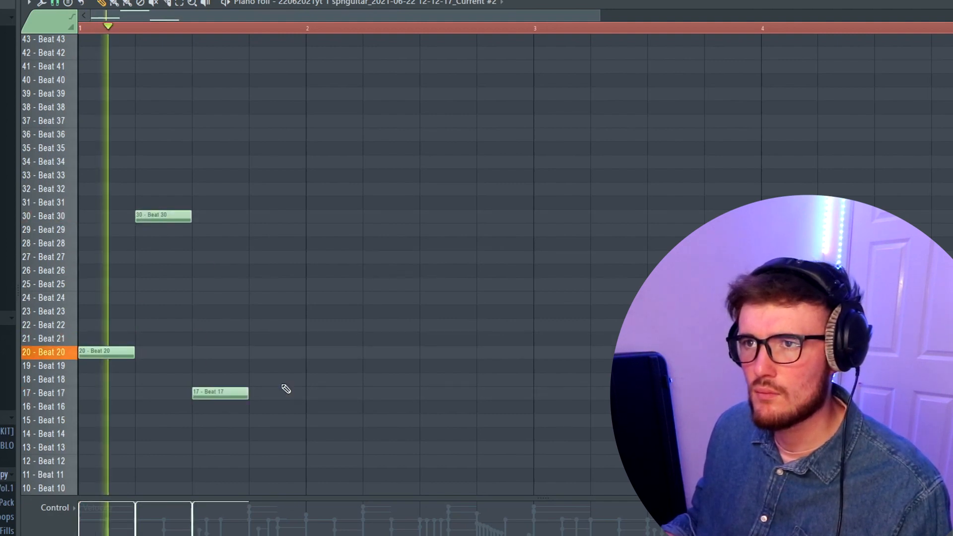
{"action": "left_click", "coordinate": [254, 379]}
- Duplicate the bar 1 slice notes into bar 2, and copy both bars into bars 3 and 4
{"action": "scroll", "coordinate": [351, 388], "scroll_direction": "down", "scroll_amount": 1}
{"action": "scroll", "coordinate": [351, 388], "scroll_direction": "down", "scroll_amount": 1}
{"action": "left_click_drag", "start_coordinate": [264, 413], "coordinate": [48, 203]}
{"action": "left_click_drag", "start_coordinate": [94, 358], "coordinate": [234, 387]}
{"action": "scroll", "coordinate": [234, 387], "scroll_direction": "down", "scroll_amount": 1}
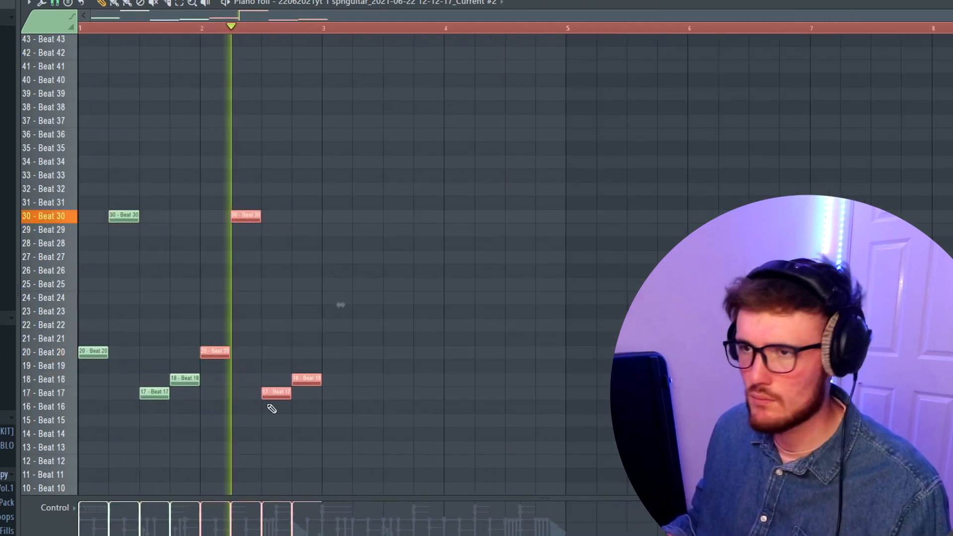
{"action": "left_click_drag", "start_coordinate": [370, 428], "coordinate": [32, 199]}
{"action": "left_click_drag", "start_coordinate": [100, 354], "coordinate": [315, 160]}
- Move the first three notes of bar 3 to slices Beat 34, Beat 37 and Beat 39
{"action": "key", "text": "ctrl+a"}
{"action": "left_click", "coordinate": [366, 336], "text": "ctrl"}
{"action": "left_click_drag", "start_coordinate": [372, 215], "coordinate": [373, 120]}
{"action": "left_click_drag", "start_coordinate": [400, 392], "coordinate": [392, 93]}
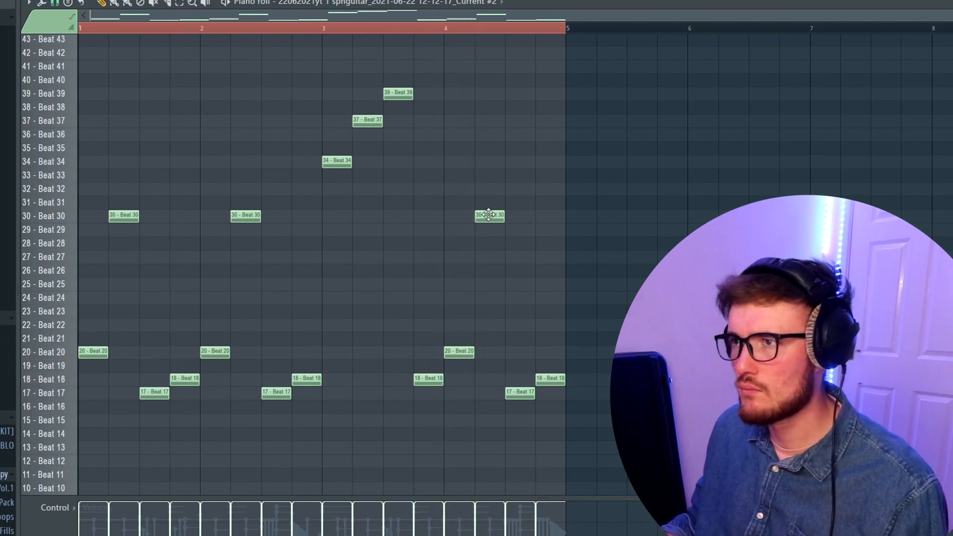
- Move the last three notes of bar 4 to slices Beat 42, Beat 46 and Beat 47, auditioning the loop
{"action": "left_click_drag", "start_coordinate": [484, 214], "coordinate": [479, 70]}
{"action": "key", "text": "space"}
{"action": "left_click_drag", "start_coordinate": [517, 395], "coordinate": [554, 237]}
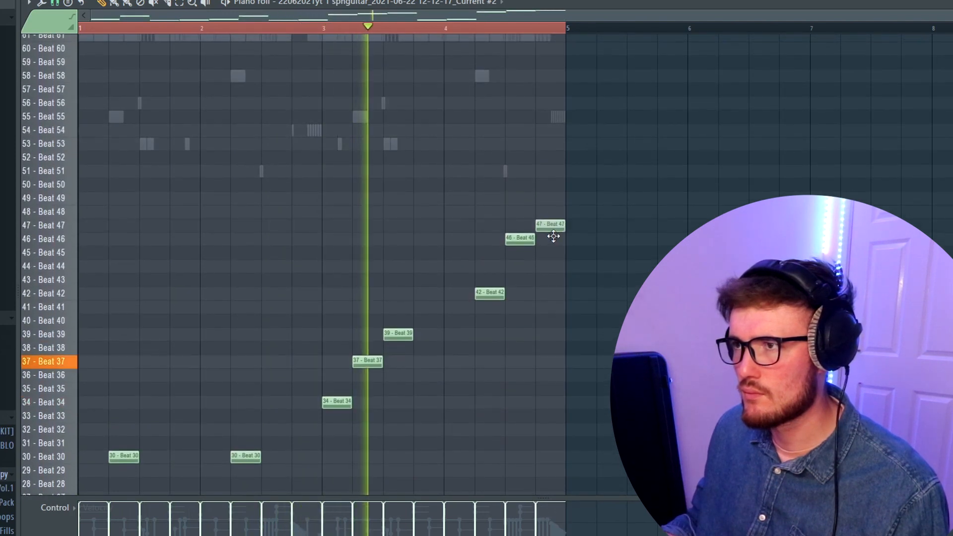
{"action": "scroll", "coordinate": [420, 416], "scroll_direction": "down", "scroll_amount": 5}
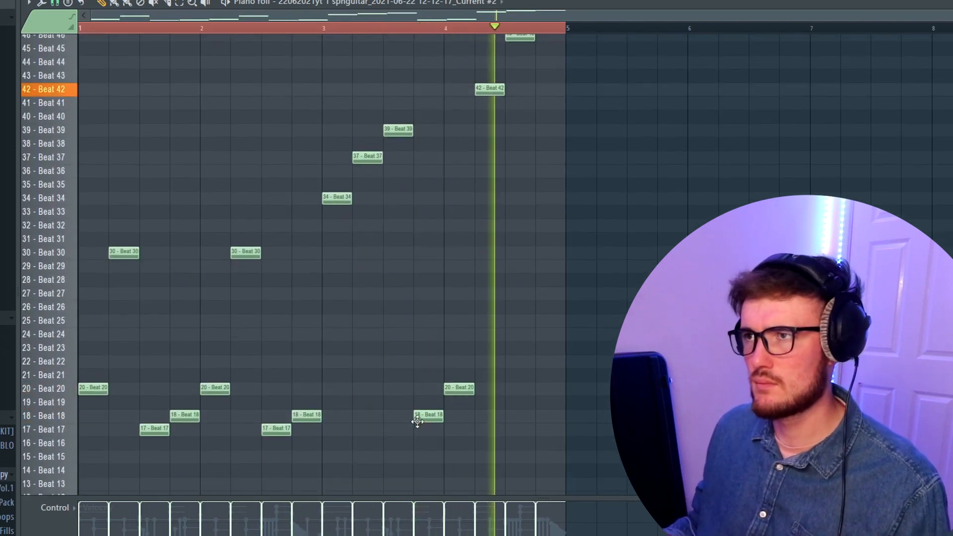
- Transpose the last two slice notes of bar 4 up one octave
{"action": "key", "text": "ctrl+a"}
{"action": "scroll", "coordinate": [410, 377], "scroll_direction": "up", "scroll_amount": 5}
{"action": "left_click_drag", "start_coordinate": [506, 205], "coordinate": [557, 249]}
{"action": "key", "text": "ctrl+Up"}
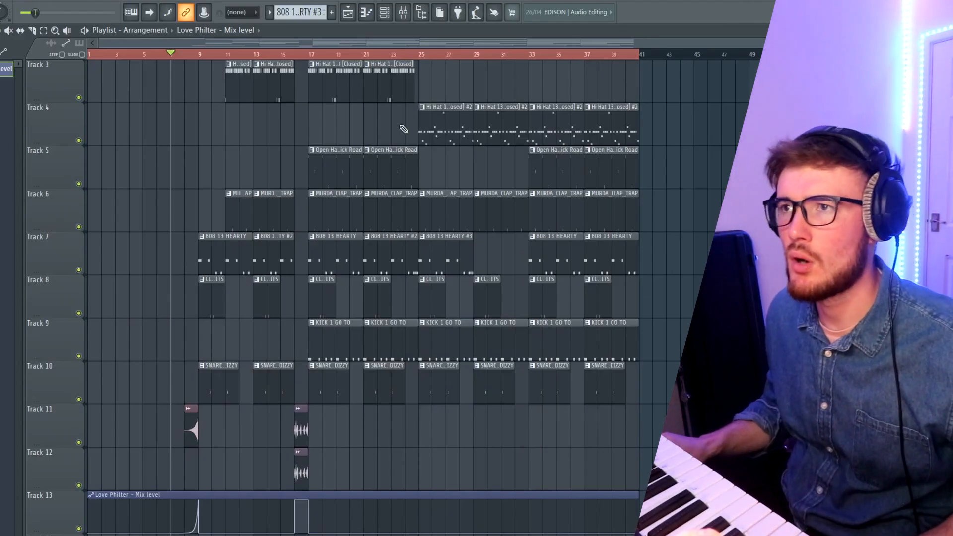
- Review the full playlist arrangement section by section, including the region from bar 25 to bar 41
{"action": "scroll", "coordinate": [180, 198], "scroll_direction": "up", "scroll_amount": 2}
{"action": "scroll", "coordinate": [180, 203], "scroll_direction": "down", "scroll_amount": 1}
{"action": "scroll", "coordinate": [181, 204], "scroll_direction": "up", "scroll_amount": 1}
{"action": "scroll", "coordinate": [180, 204], "scroll_direction": "down", "scroll_amount": 1}
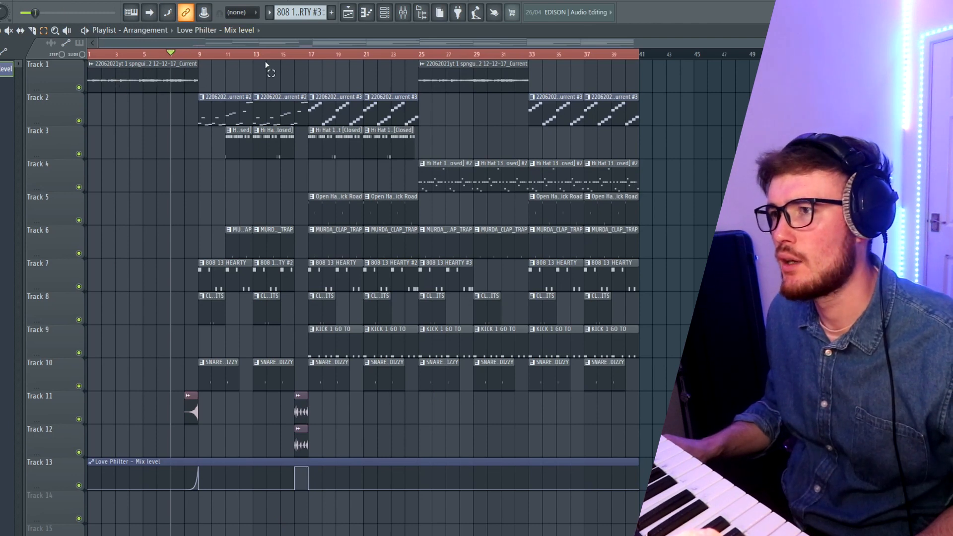
{"action": "left_click_drag", "start_coordinate": [207, 68], "coordinate": [646, 109]}
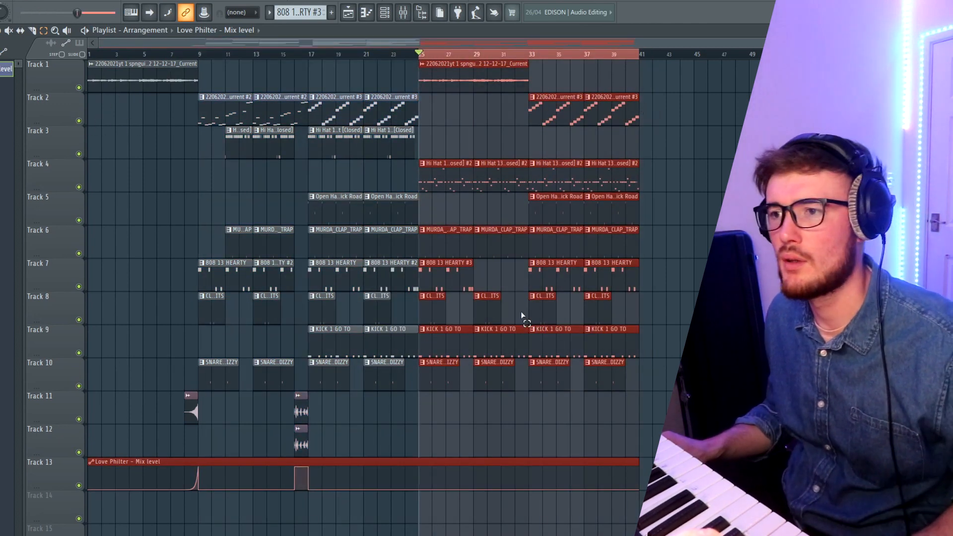
{"action": "left_click", "coordinate": [156, 231], "text": "ctrl"}
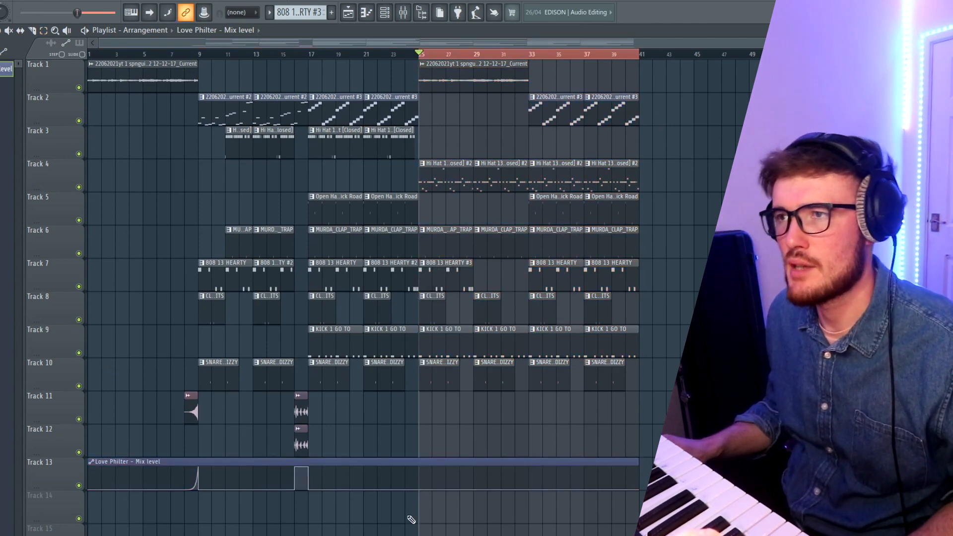
{"action": "key", "text": "ctrl+a"}
{"action": "scroll", "coordinate": [108, 249], "scroll_direction": "up", "scroll_amount": 2}
{"action": "left_click", "coordinate": [137, 240], "text": "ctrl"}
{"action": "scroll", "coordinate": [224, 94], "scroll_direction": "down", "scroll_amount": 2}
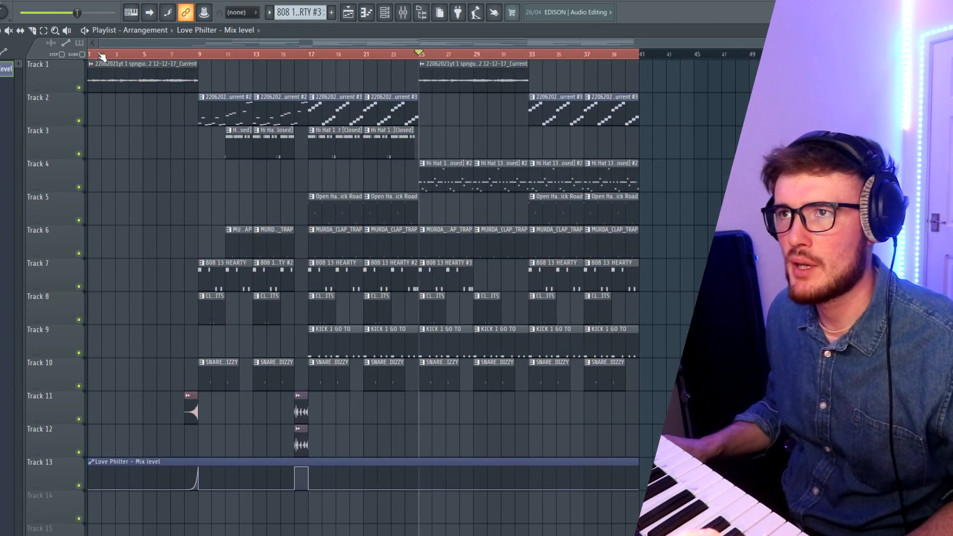
{"action": "scroll", "coordinate": [189, 149], "scroll_direction": "up", "scroll_amount": 2}
- Inspect the chopped spnguitar pattern #2 from track 2 in the piano roll, and return to the playlist
{"action": "double_click", "coordinate": [229, 116]}
{"action": "scroll", "coordinate": [170, 180], "scroll_direction": "down", "scroll_amount": 4}
{"action": "scroll", "coordinate": [173, 186], "scroll_direction": "down", "scroll_amount": 3}
{"action": "scroll", "coordinate": [478, 336], "scroll_direction": "up", "scroll_amount": 2}
{"action": "scroll", "coordinate": [478, 337], "scroll_direction": "down", "scroll_amount": 3}
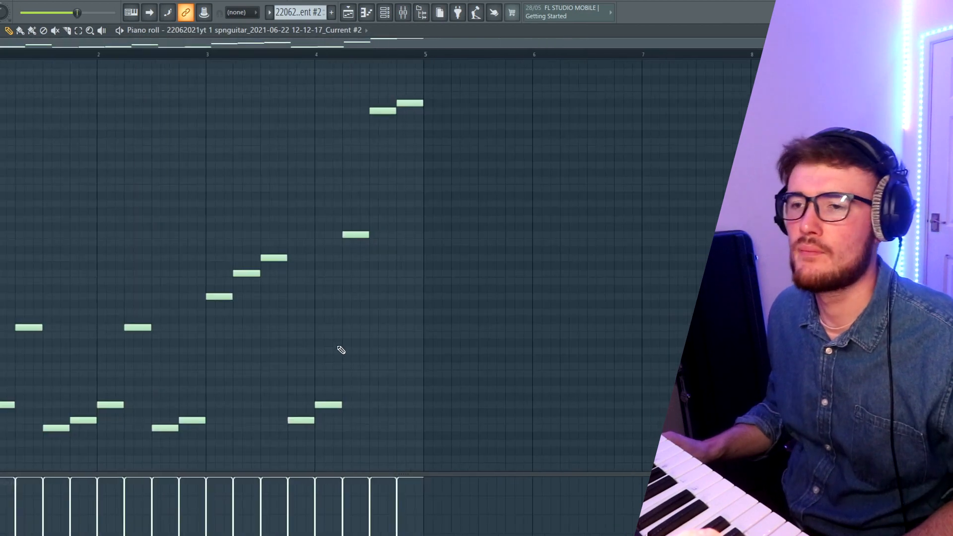
{"action": "left_click", "coordinate": [350, 19]}
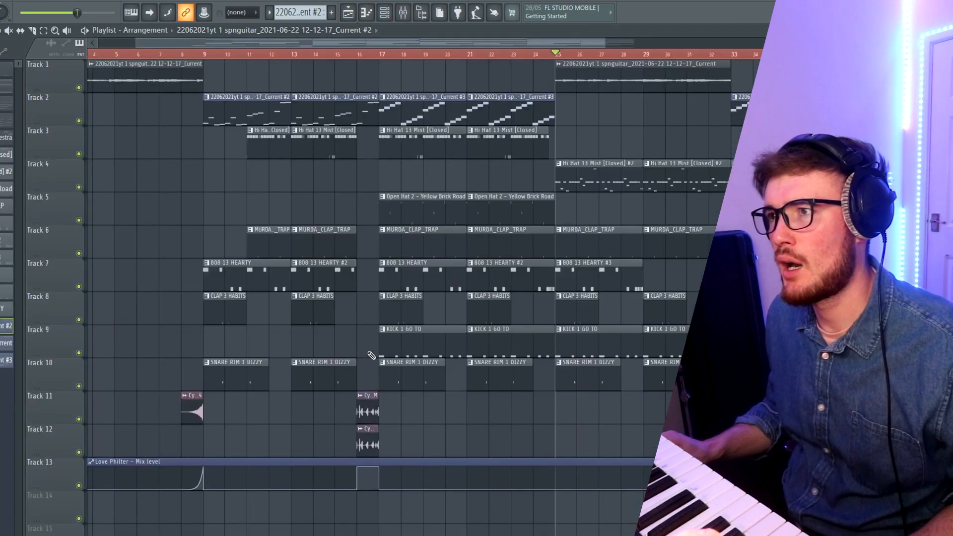
- Inspect the spnguitar pattern #3 used from bar 17 in the piano roll, and return to the playlist
{"action": "scroll", "coordinate": [370, 358], "scroll_direction": "down", "scroll_amount": 3}
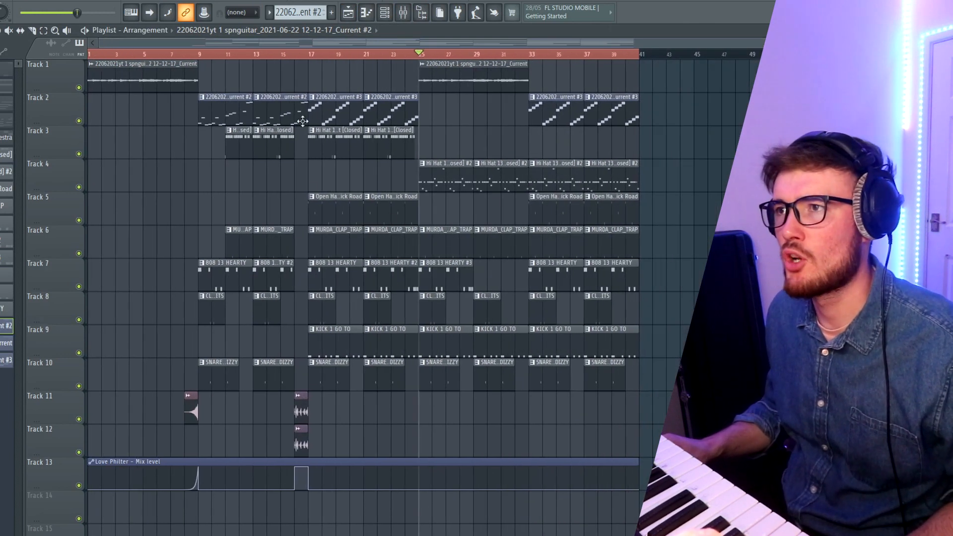
{"action": "right_click", "coordinate": [318, 97]}
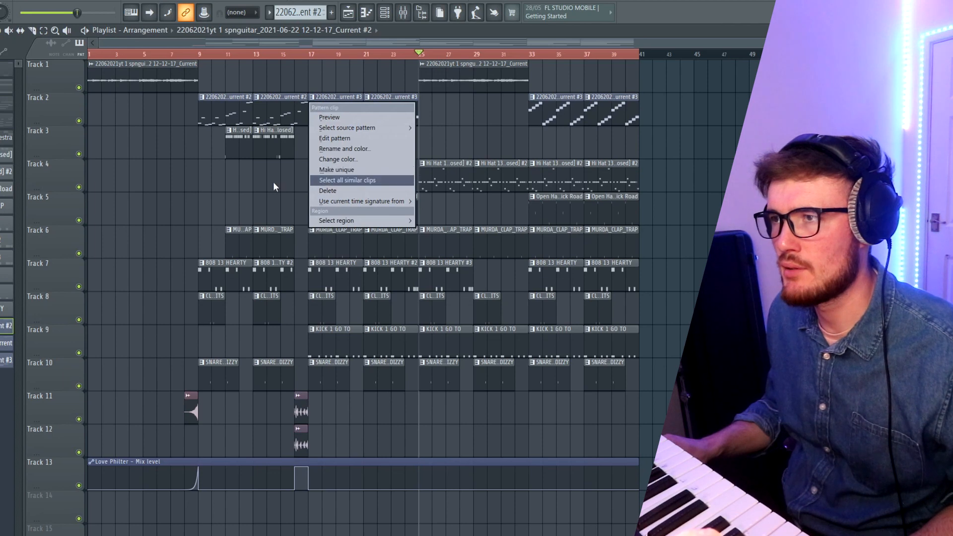
{"action": "left_click", "coordinate": [292, 186]}
{"action": "double_click", "coordinate": [338, 119]}
{"action": "scroll", "coordinate": [176, 219], "scroll_direction": "up", "scroll_amount": 4}
{"action": "left_click", "coordinate": [348, 12]}
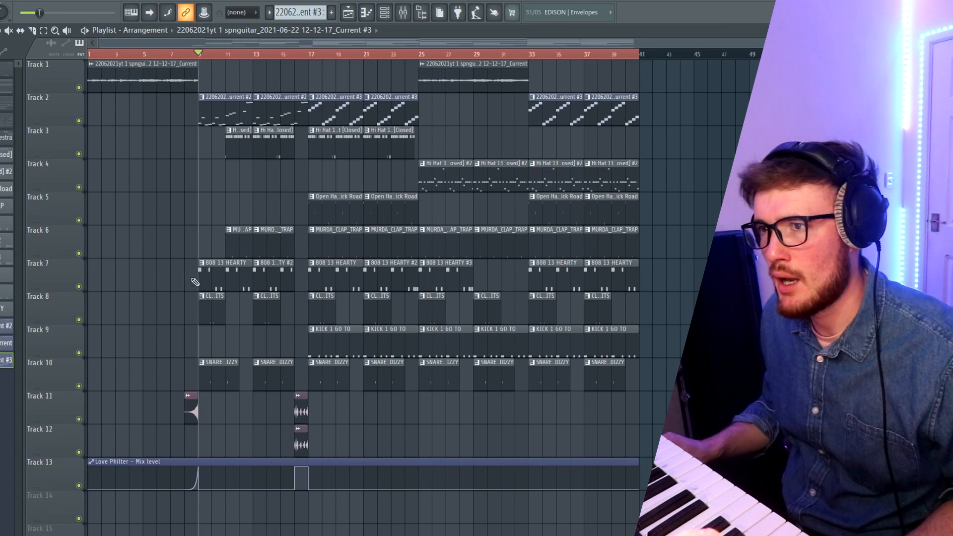
- Play the arrangement from the reverse effect at bar 8 through the transition into bar 17
{"action": "scroll", "coordinate": [196, 282], "scroll_direction": "up", "scroll_amount": 3}
{"action": "scroll", "coordinate": [390, 412], "scroll_direction": "down", "scroll_amount": 3}
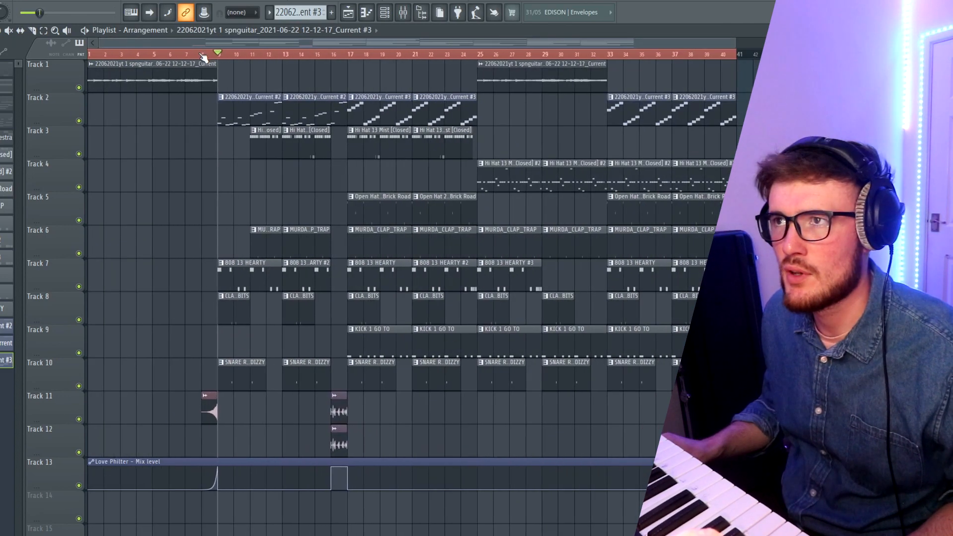
{"action": "scroll", "coordinate": [230, 270], "scroll_direction": "up", "scroll_amount": 4}
{"action": "scroll", "coordinate": [166, 336], "scroll_direction": "down", "scroll_amount": 4}
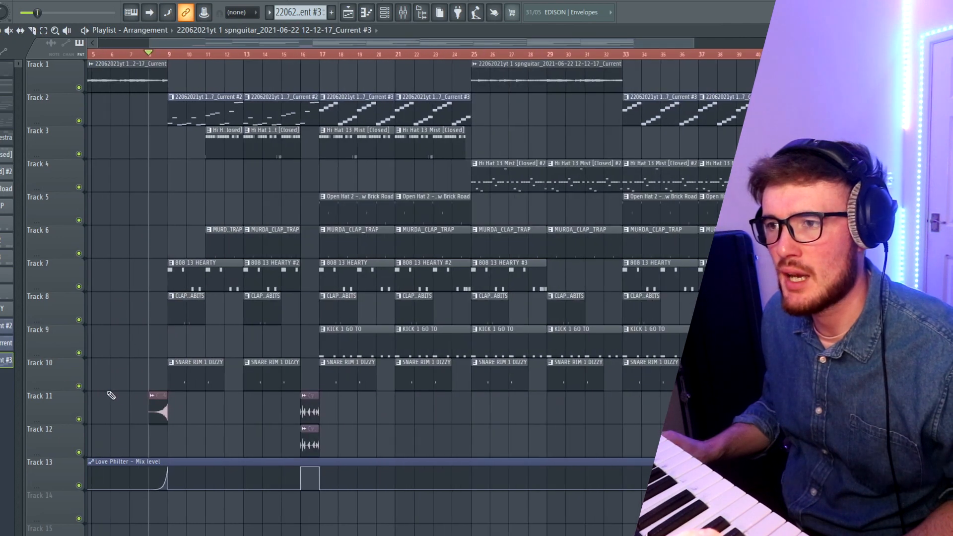
{"action": "scroll", "coordinate": [125, 420], "scroll_direction": "down", "scroll_amount": 1}
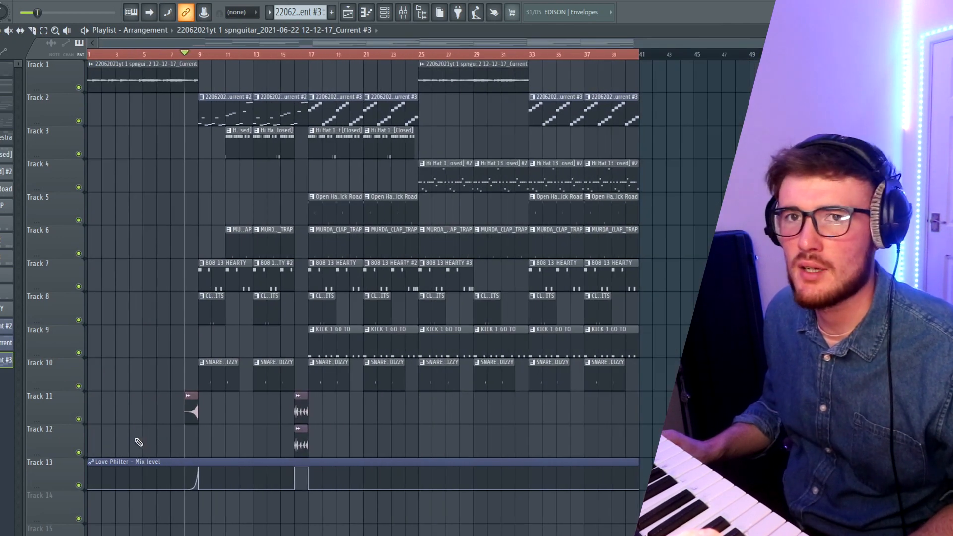
{"action": "key", "text": "space"}
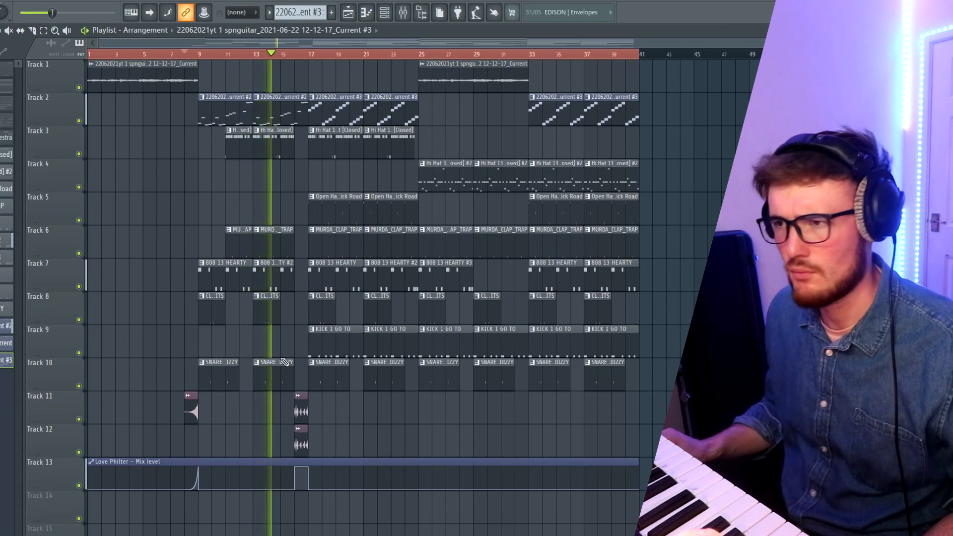
{"action": "scroll", "coordinate": [303, 412], "scroll_direction": "up", "scroll_amount": 3}
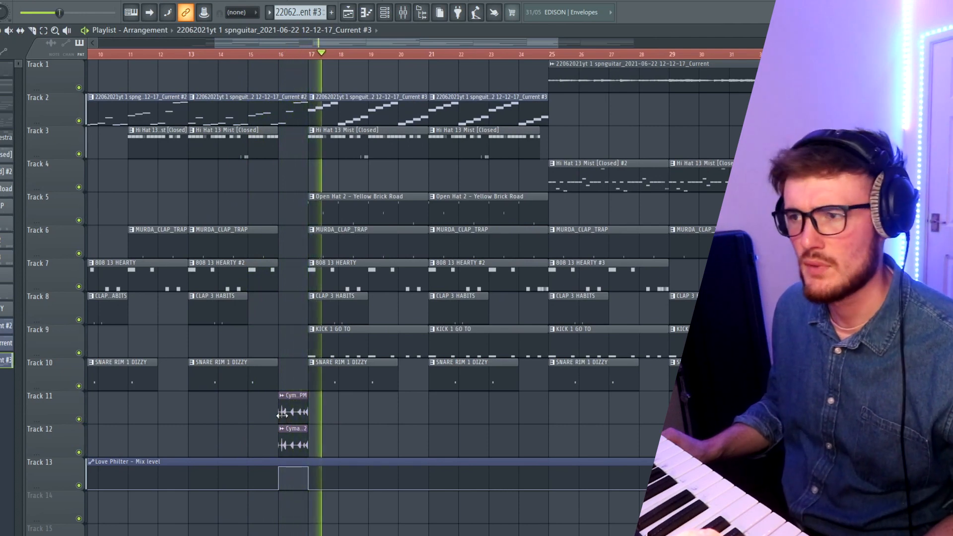
{"action": "scroll", "coordinate": [293, 422], "scroll_direction": "down", "scroll_amount": 3}
{"action": "key", "text": "space"}
- Inspect the Cobra Percussion Loop 13 #2 channel settings on track 12, and Fruity Love Philter on the master
{"action": "double_click", "coordinate": [303, 428]}
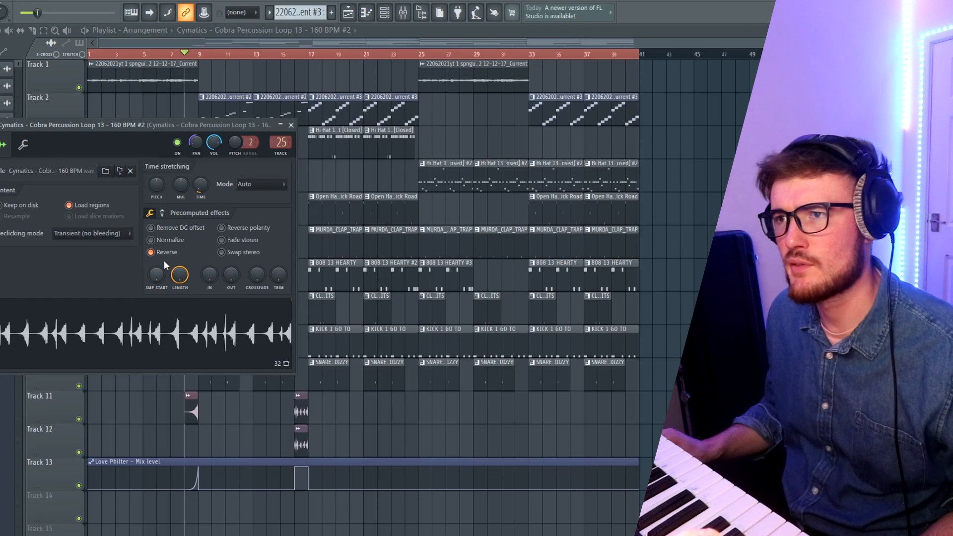
{"action": "left_click", "coordinate": [292, 125]}
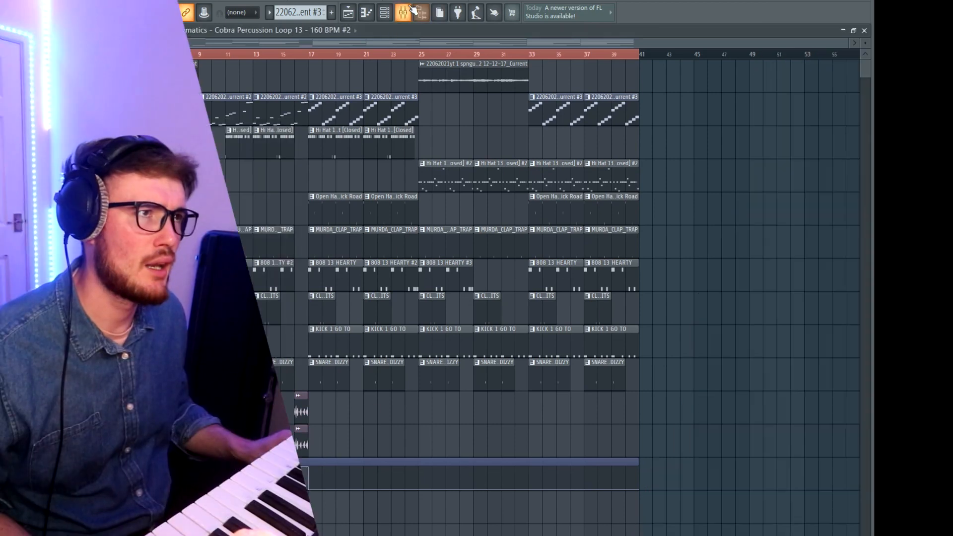
{"action": "left_click", "coordinate": [403, 12]}
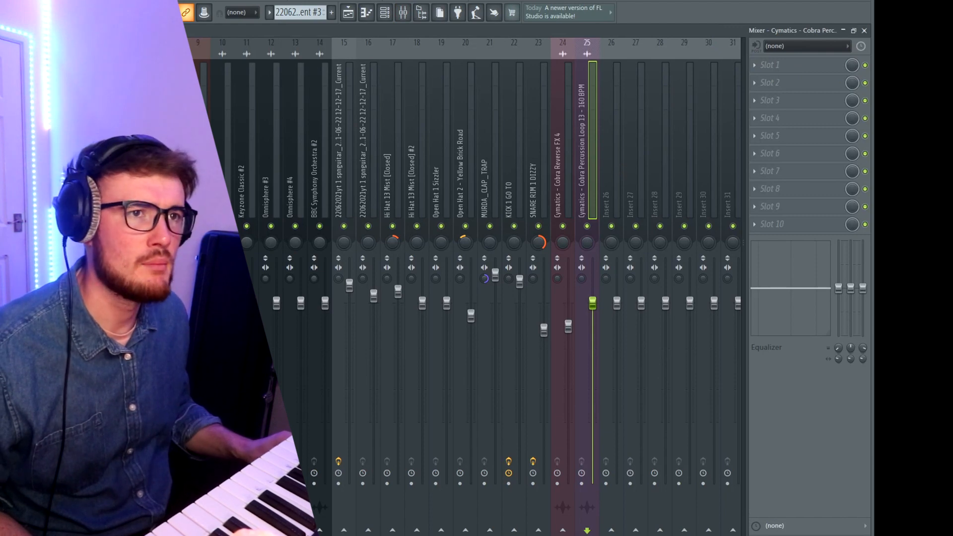
{"action": "left_click", "coordinate": [794, 136]}
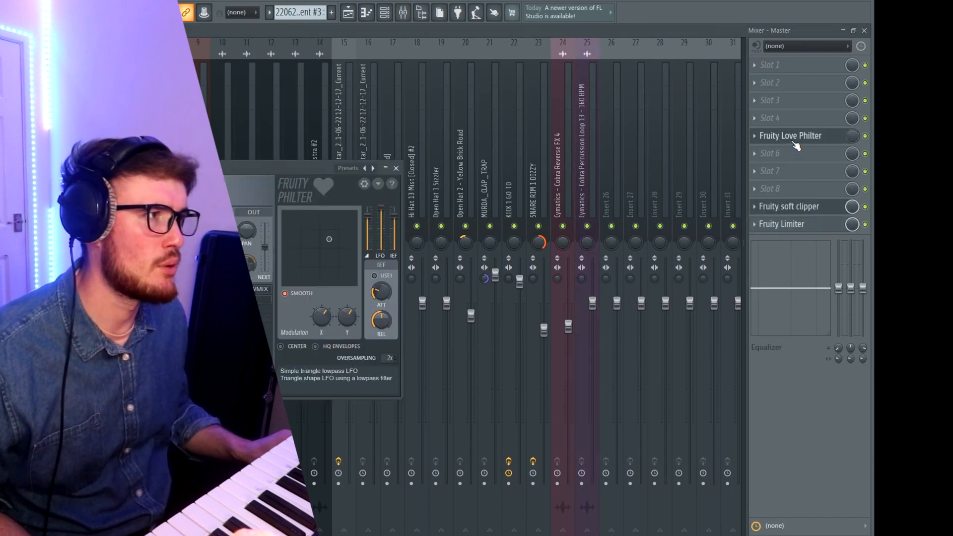
{"action": "right_click", "coordinate": [867, 135]}
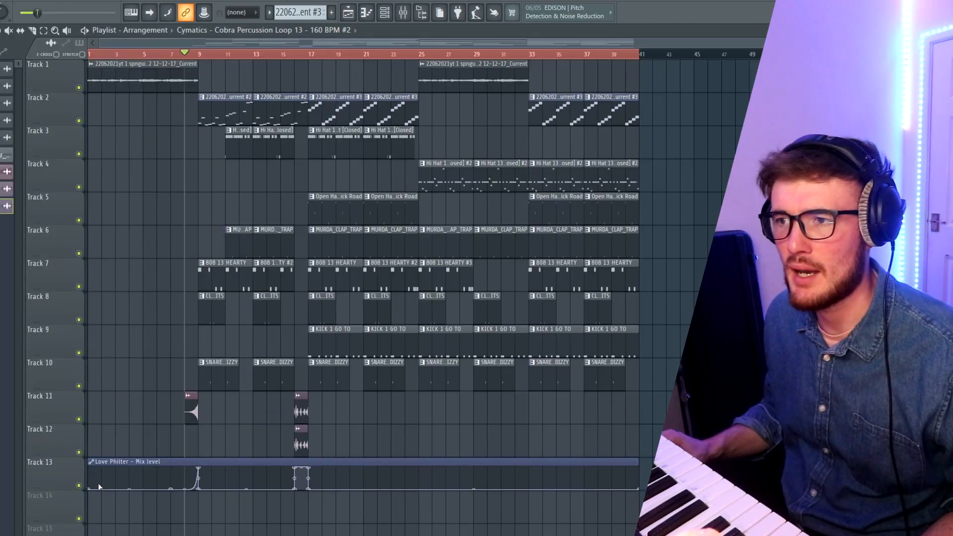
- Examine the Love Philter mix level automation on track 13 around bars 8 and 16
{"action": "scroll", "coordinate": [98, 487], "scroll_direction": "up", "scroll_amount": 2}
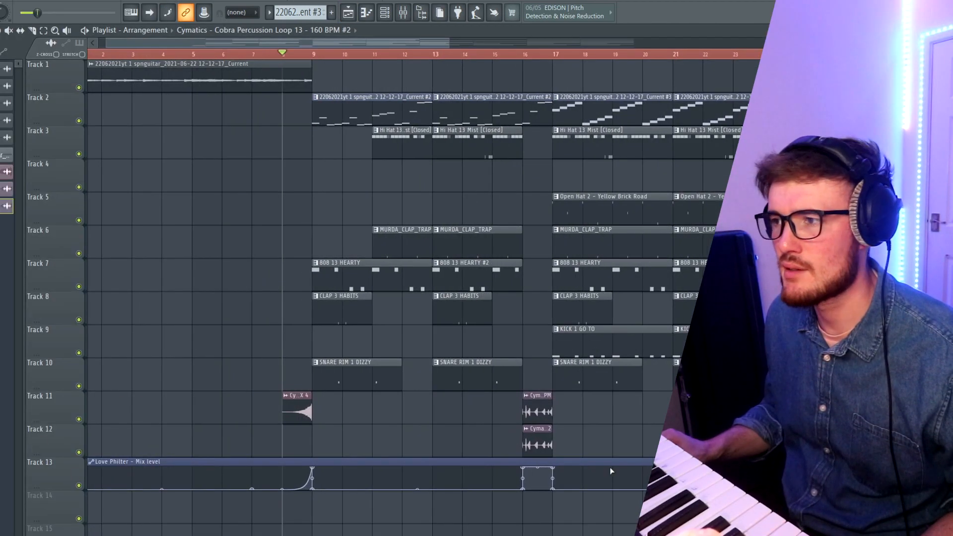
{"action": "scroll", "coordinate": [445, 515], "scroll_direction": "down", "scroll_amount": 1}
{"action": "scroll", "coordinate": [416, 488], "scroll_direction": "up", "scroll_amount": 6}
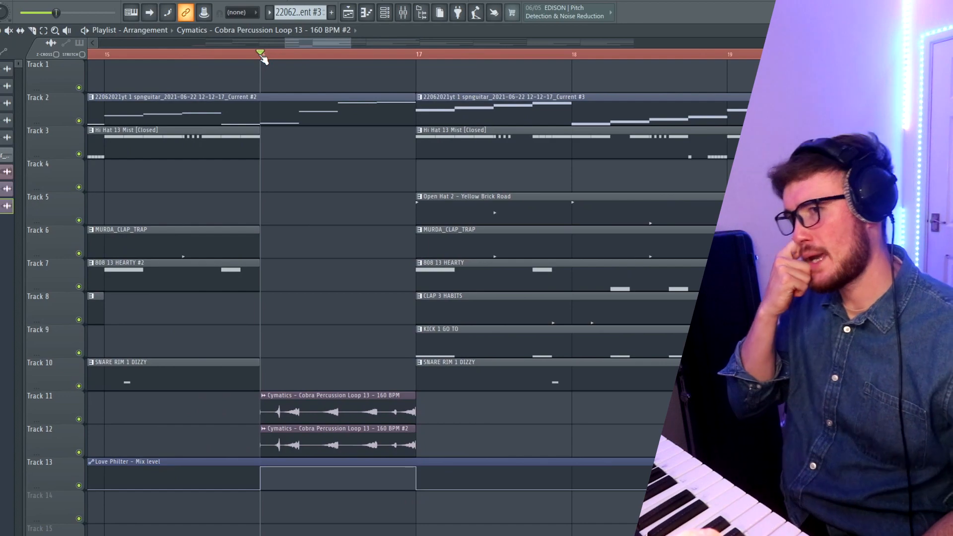
{"action": "scroll", "coordinate": [264, 55], "scroll_direction": "down", "scroll_amount": 4}
{"action": "scroll", "coordinate": [310, 264], "scroll_direction": "down", "scroll_amount": 3}
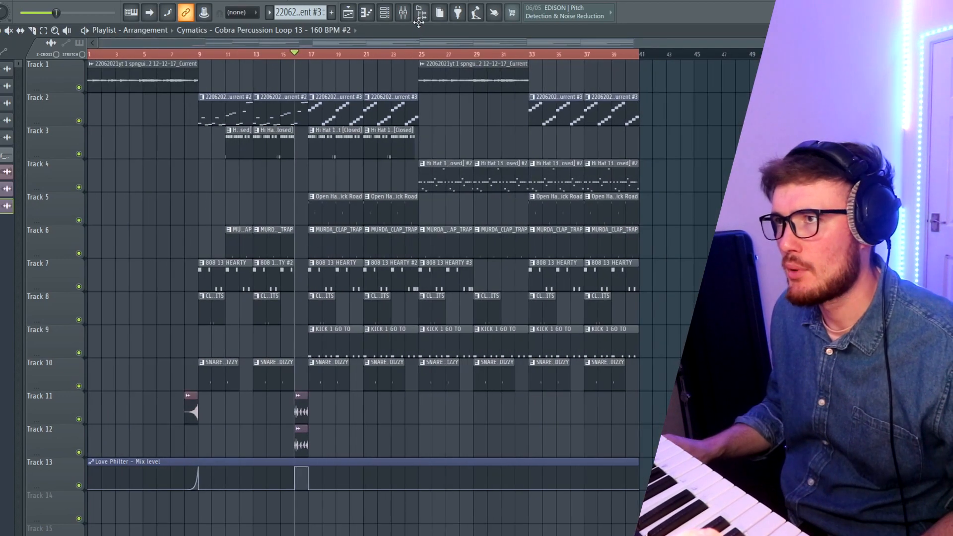
- Inspect the 808 13 HEARTY #2 pattern's notes in the piano roll, and check its place in the arrangement around bar 17
{"action": "left_click", "coordinate": [402, 13]}
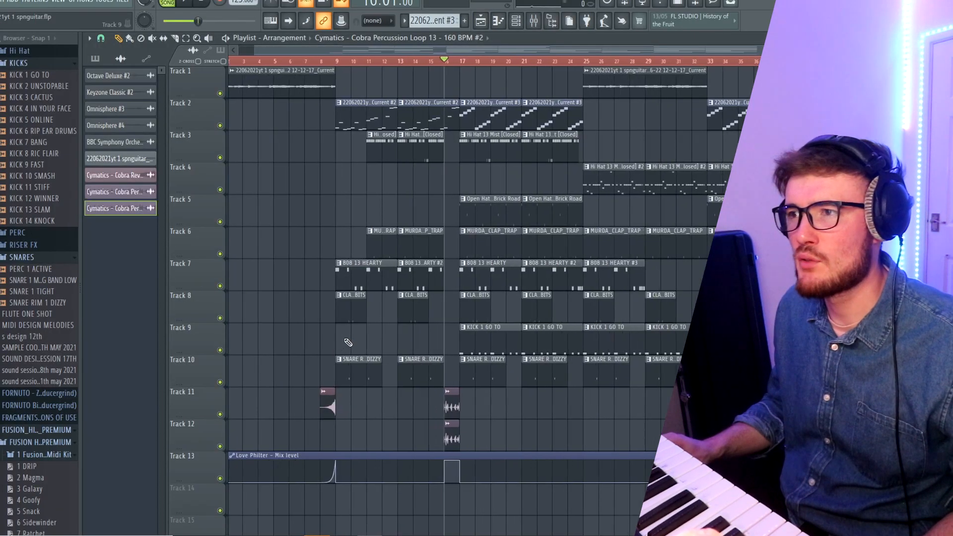
{"action": "double_click", "coordinate": [543, 285]}
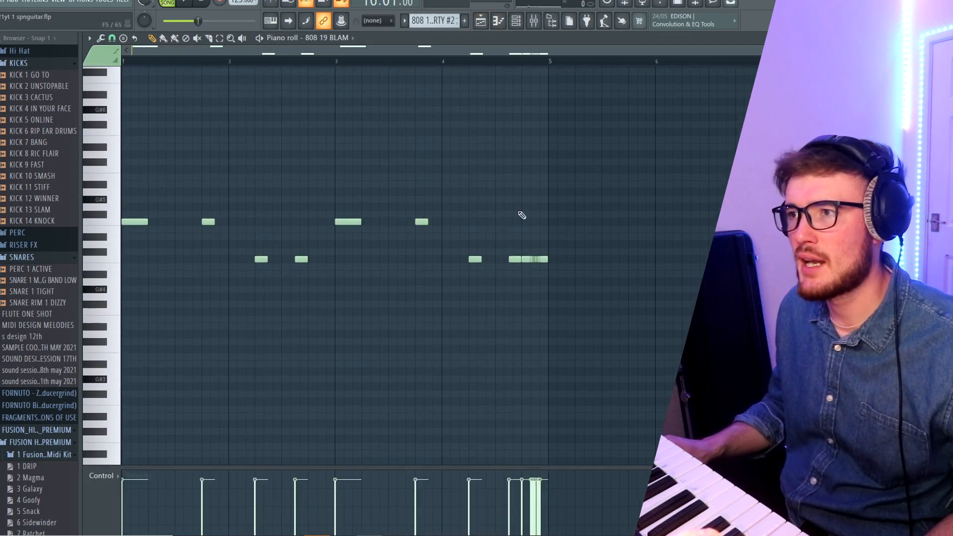
{"action": "left_click", "coordinate": [480, 22]}
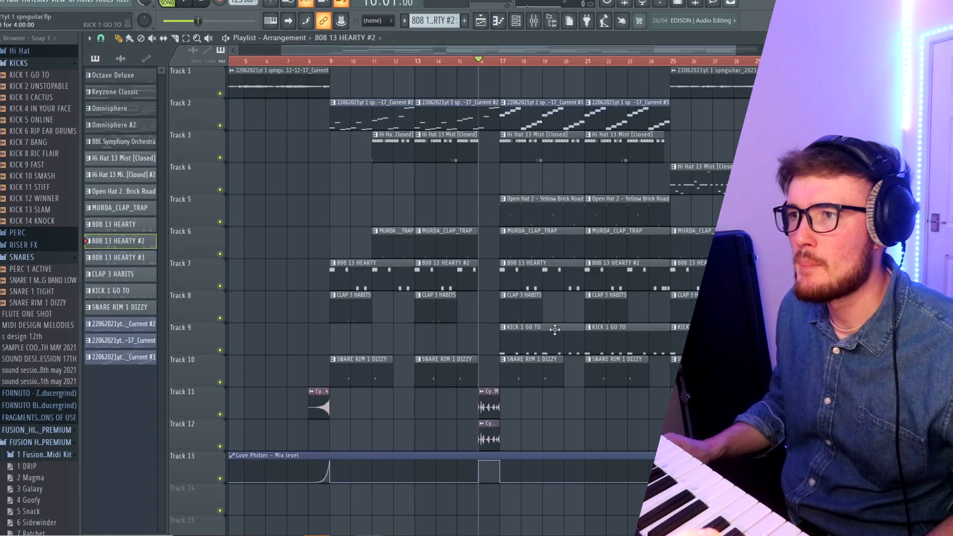
{"action": "scroll", "coordinate": [552, 335], "scroll_direction": "down", "scroll_amount": 3}
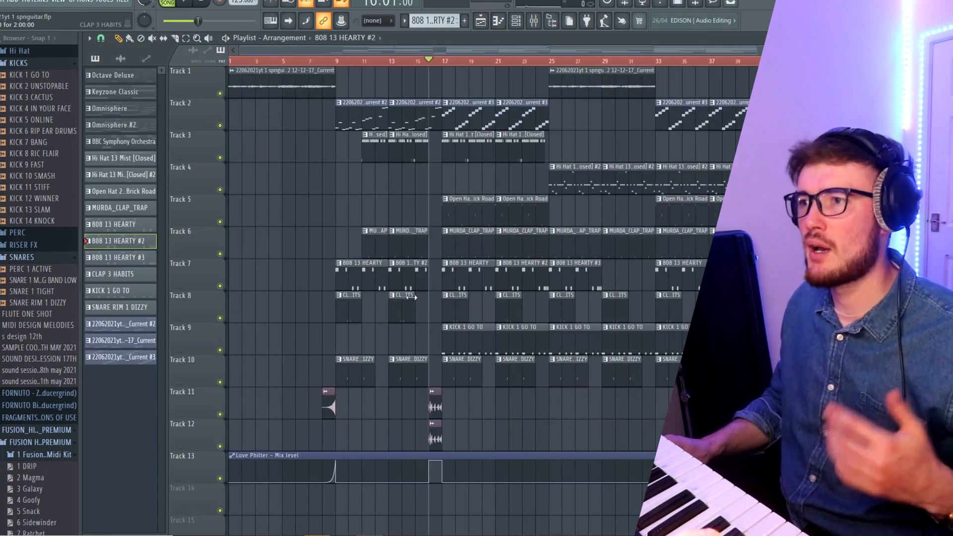
{"action": "scroll", "coordinate": [465, 288], "scroll_direction": "up", "scroll_amount": 3}
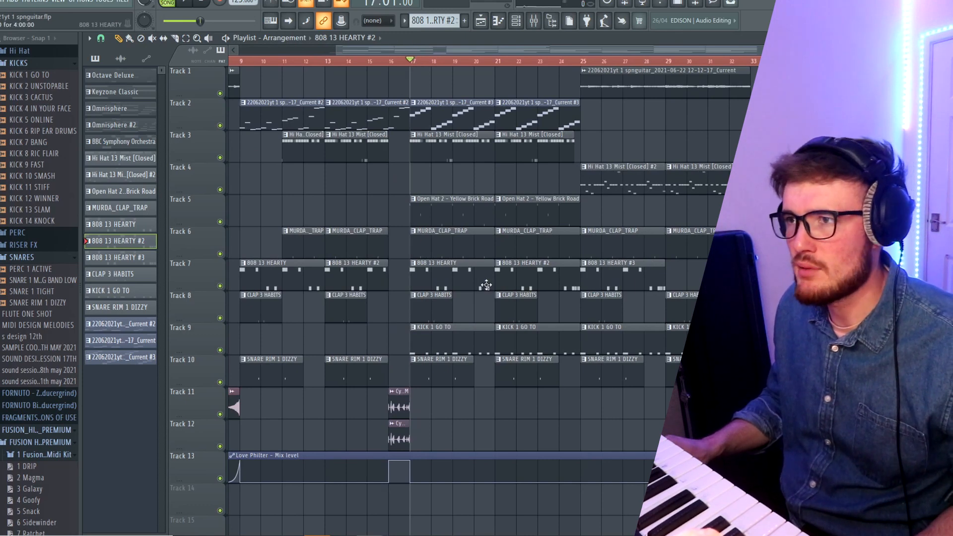
{"action": "scroll", "coordinate": [488, 287], "scroll_direction": "down", "scroll_amount": 2}
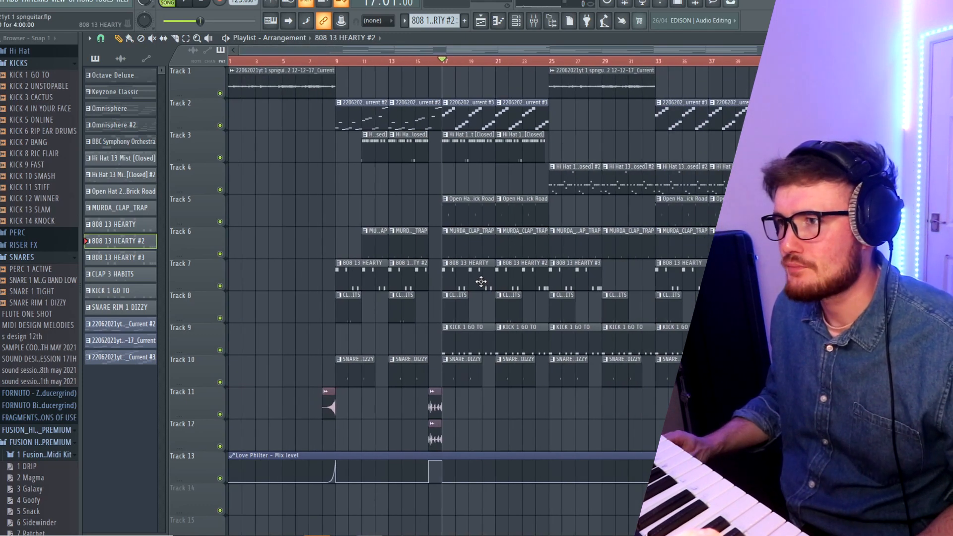
- Solo track 7 and play from bar 17, following the 808 13 HEARTY and 808 13 HEARTY #2 notes in the piano roll
{"action": "left_click", "coordinate": [221, 287], "text": "ctrl"}
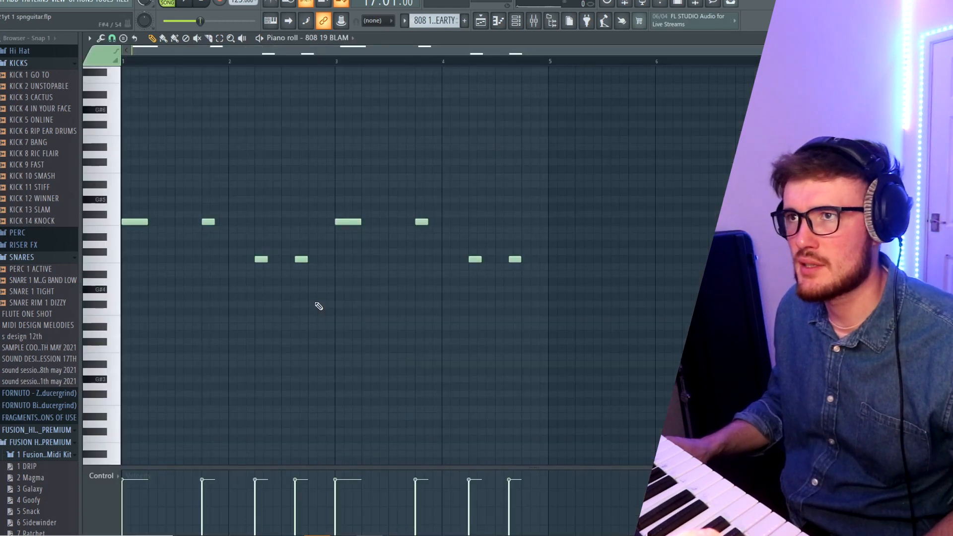
{"action": "key", "text": "space"}
{"action": "left_click", "coordinate": [340, 39]}
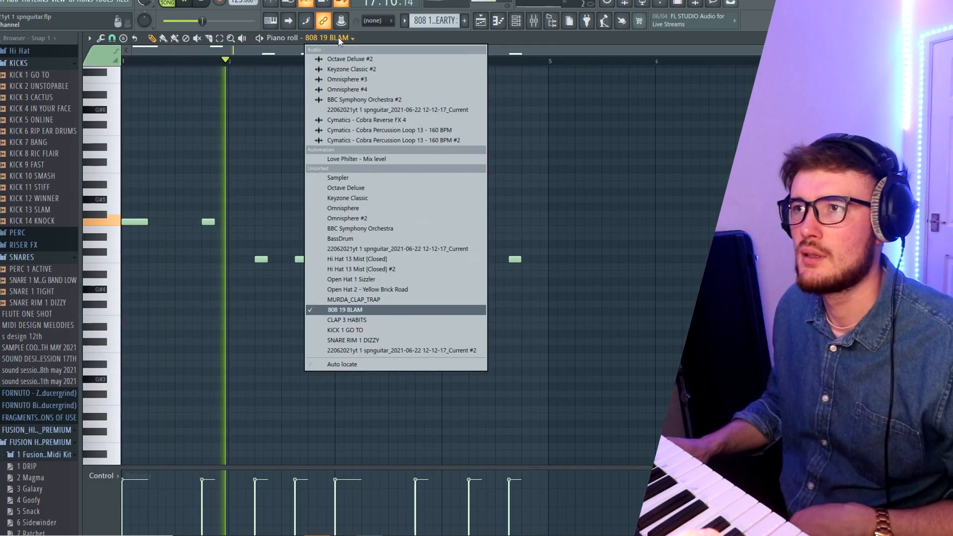
{"action": "left_click", "coordinate": [340, 40]}
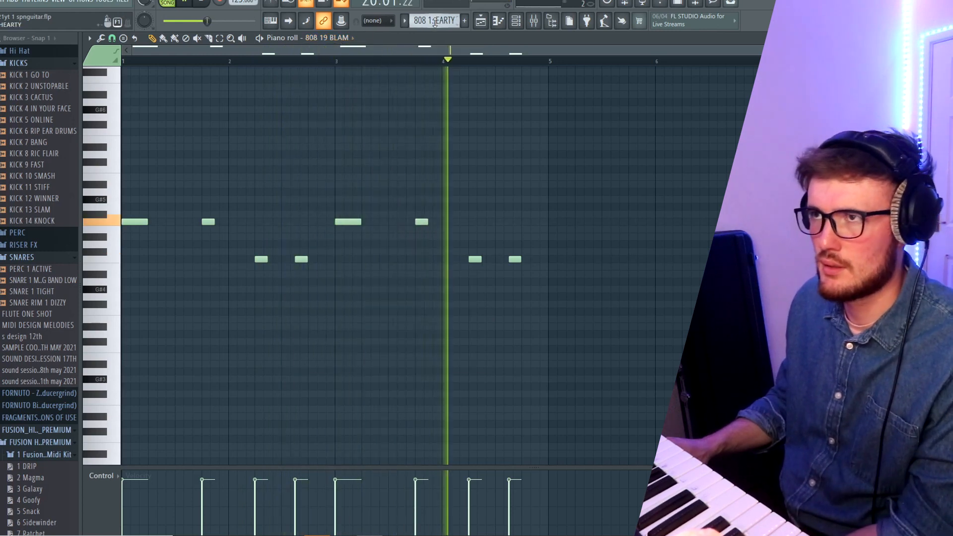
{"action": "scroll", "coordinate": [437, 23], "scroll_direction": "down", "scroll_amount": 1}
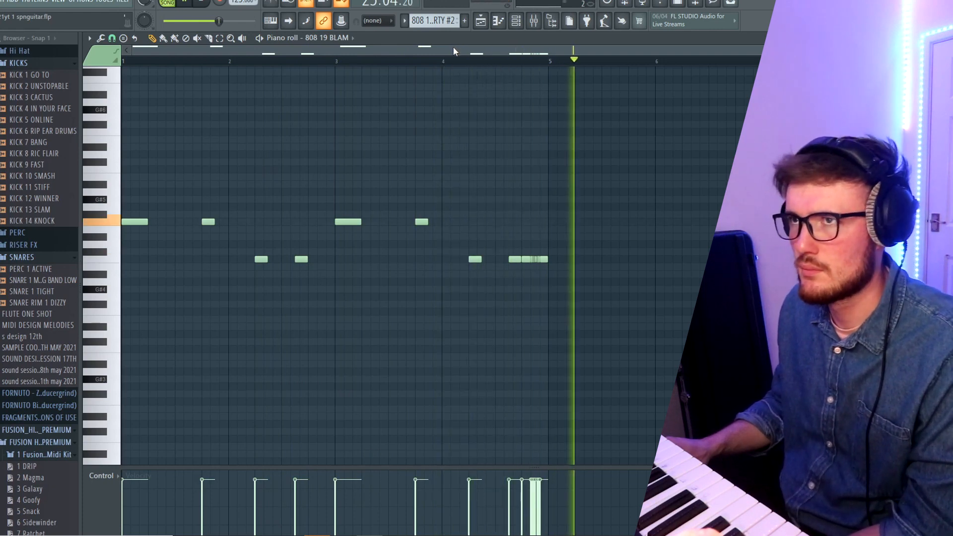
{"action": "left_click", "coordinate": [190, 3]}
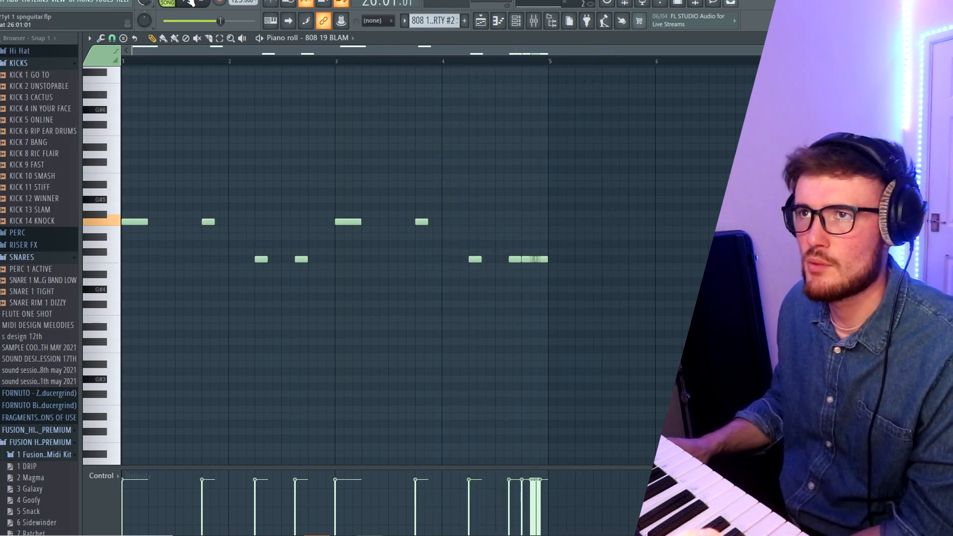
- Return to the playlist and take track 7 out of solo so that all tracks are enabled
{"action": "left_click", "coordinate": [485, 21]}
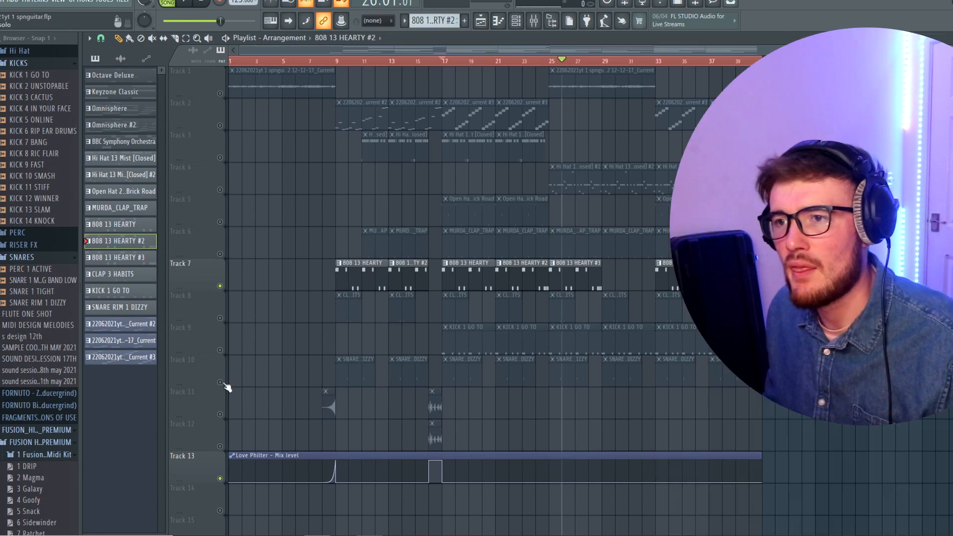
{"action": "left_click", "coordinate": [224, 383]}
{"action": "right_click", "coordinate": [224, 383]}
{"action": "right_click", "coordinate": [225, 384]}
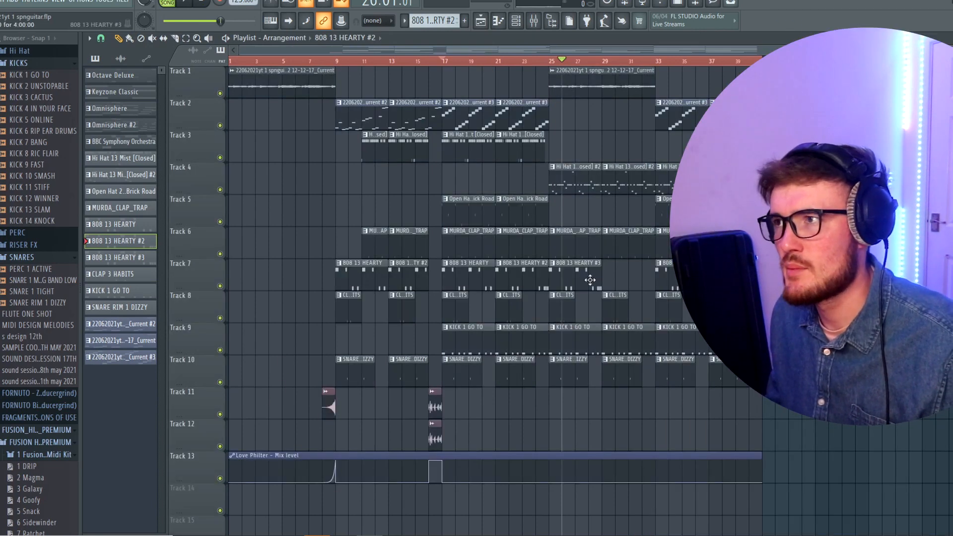
- Duplicate the whole 40-bar arrangement twice, placing the copies at bars 41 and 81
{"action": "scroll", "coordinate": [698, 341], "scroll_direction": "down", "scroll_amount": 2}
{"action": "left_click_drag", "start_coordinate": [789, 75], "coordinate": [790, 73]}
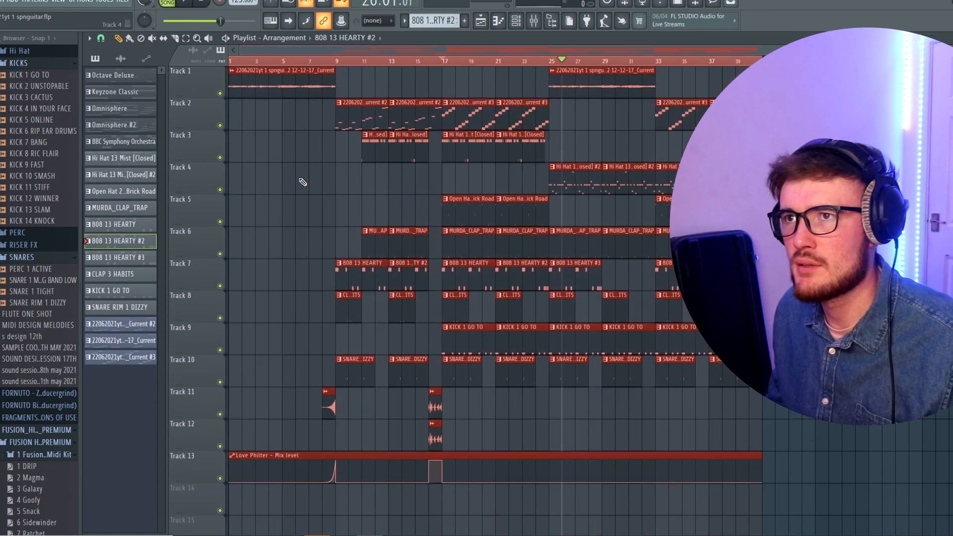
{"action": "left_click_drag", "start_coordinate": [330, 82], "coordinate": [863, 84]}
{"action": "scroll", "coordinate": [814, 276], "scroll_direction": "down", "scroll_amount": 3}
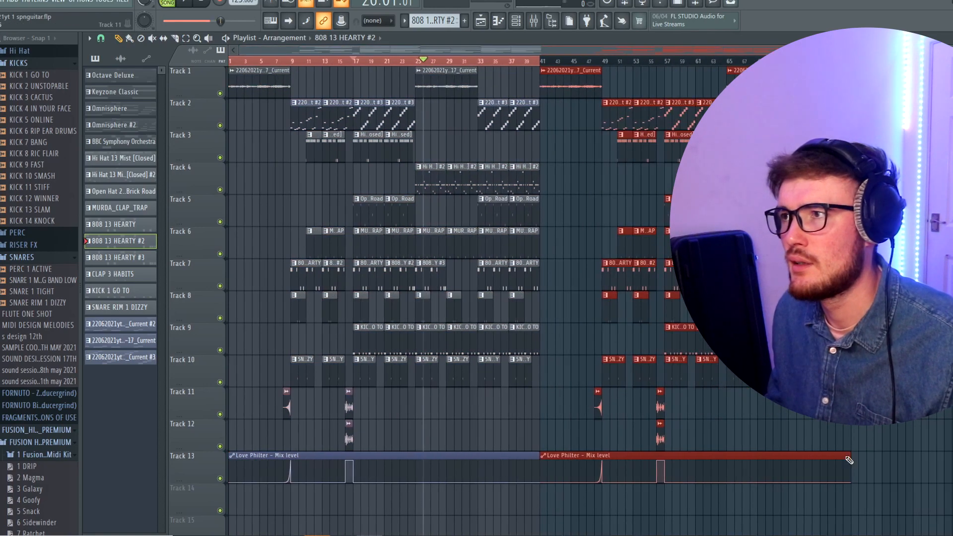
{"action": "left_click_drag", "start_coordinate": [618, 118], "coordinate": [902, 142]}
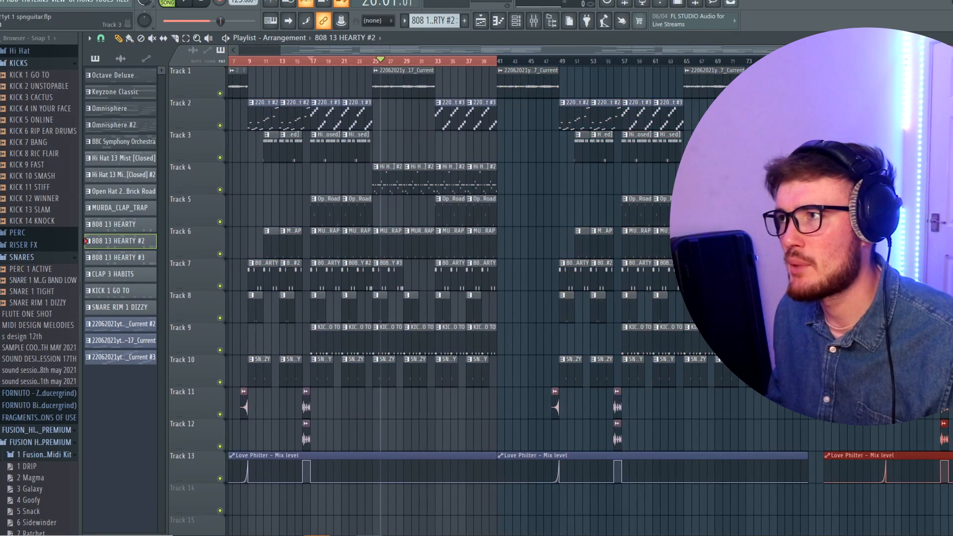
- Select all clips of the extended arrangement, and switch to the OBS window
{"action": "key", "text": "ctrl+a"}
{"action": "scroll", "coordinate": [500, 251], "scroll_direction": "down", "scroll_amount": 2}
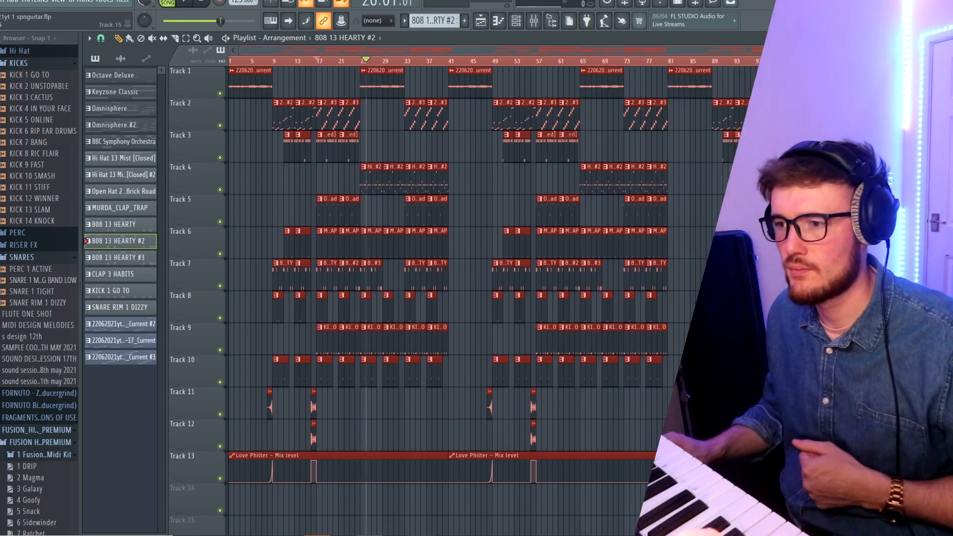
{"action": "left_click", "coordinate": [420, 535]}
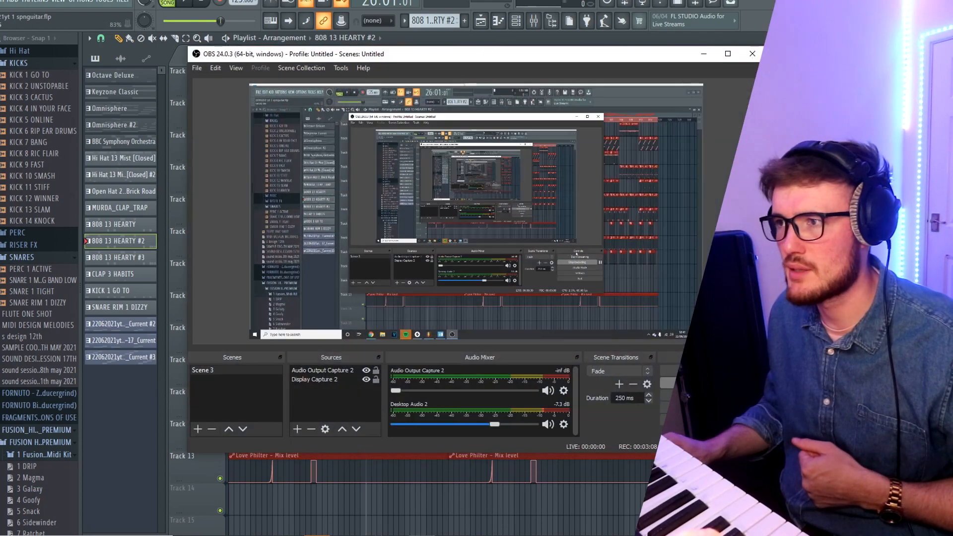